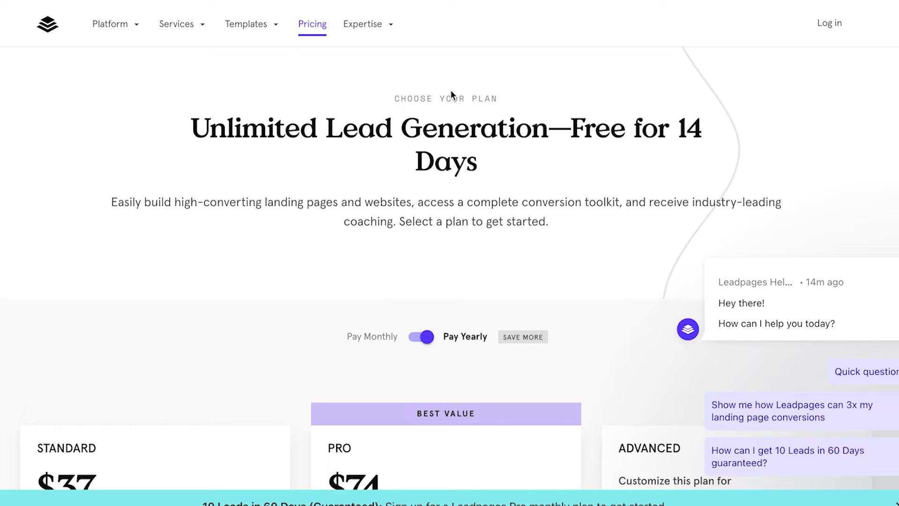
Step: Scroll up and down the Leadpages pricing page to compare plan prices and features
scroll(451, 90, "down", 2)
scroll(282, 136, "down", 5)
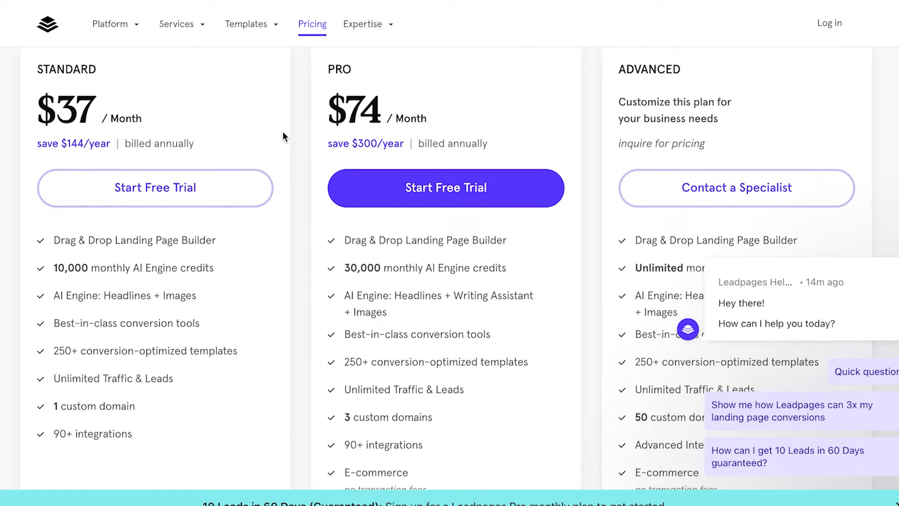
scroll(282, 136, "up", 1)
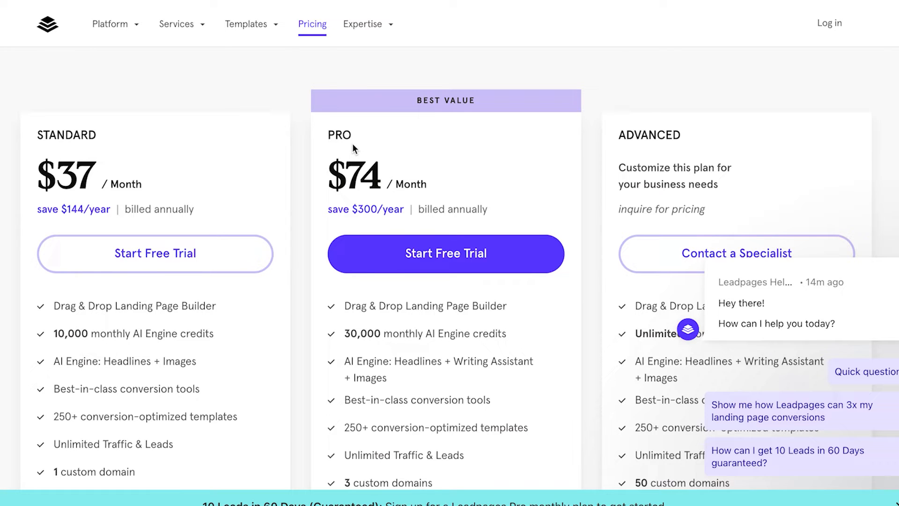
scroll(352, 143, "down", 3)
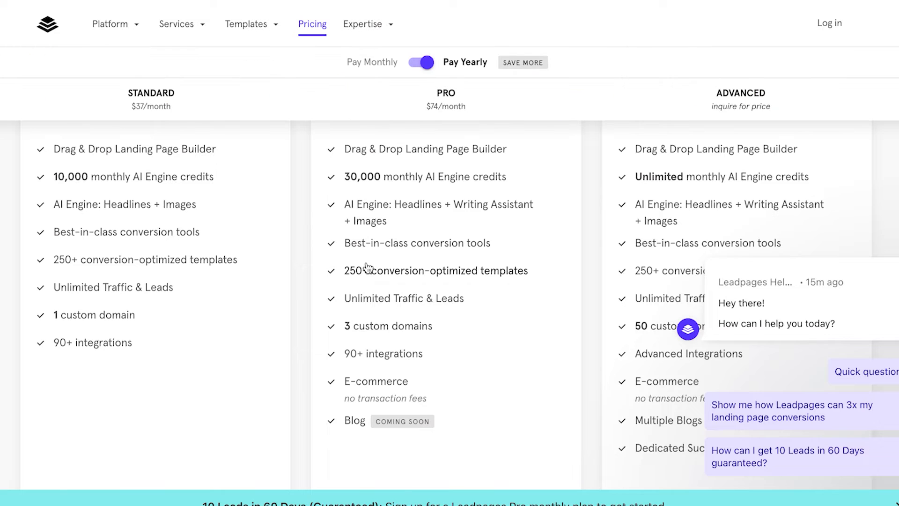
scroll(327, 236, "up", 2)
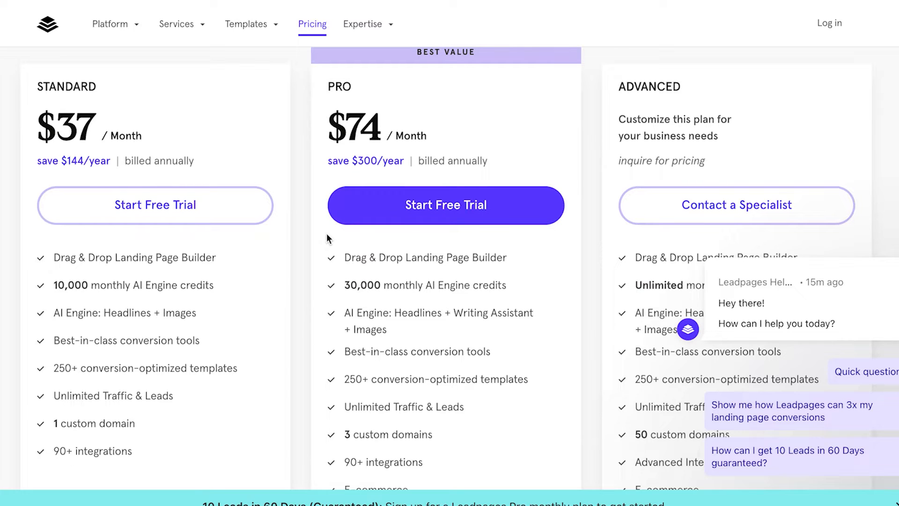
scroll(299, 232, "up", 2)
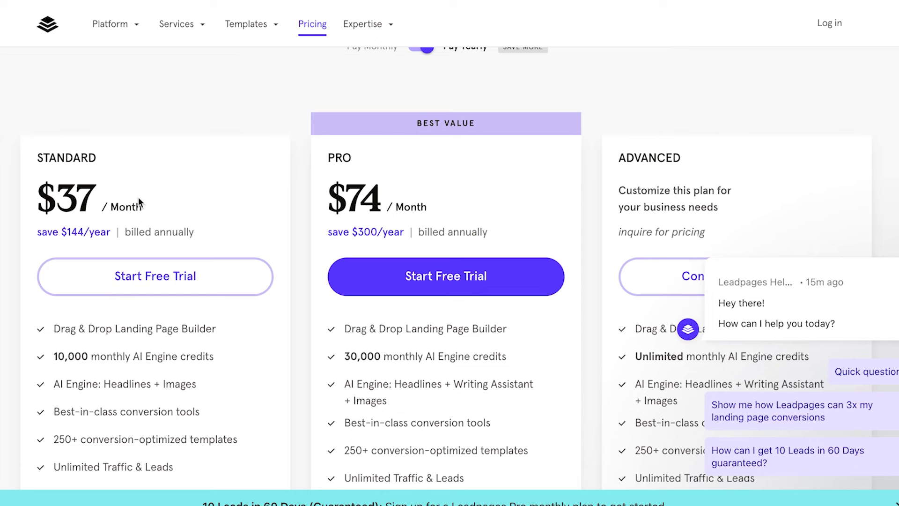
scroll(145, 278, "down", 3)
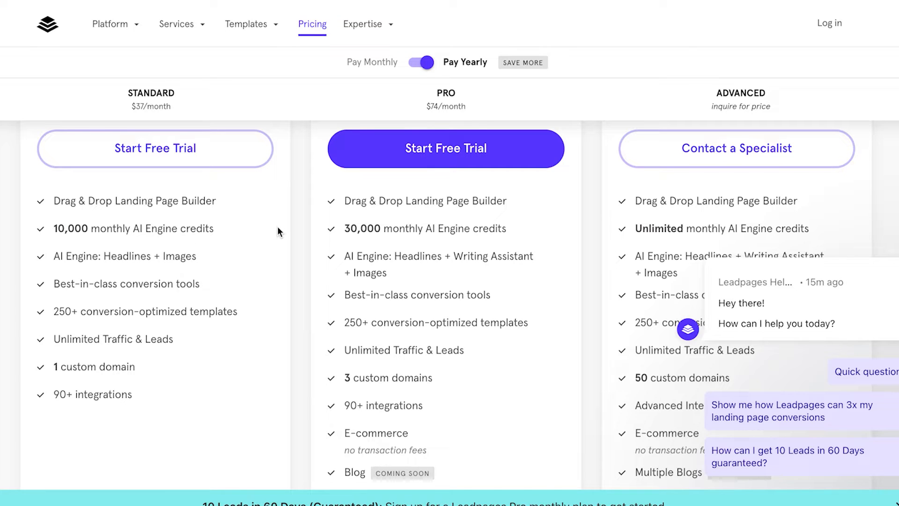
scroll(278, 229, "up", 8)
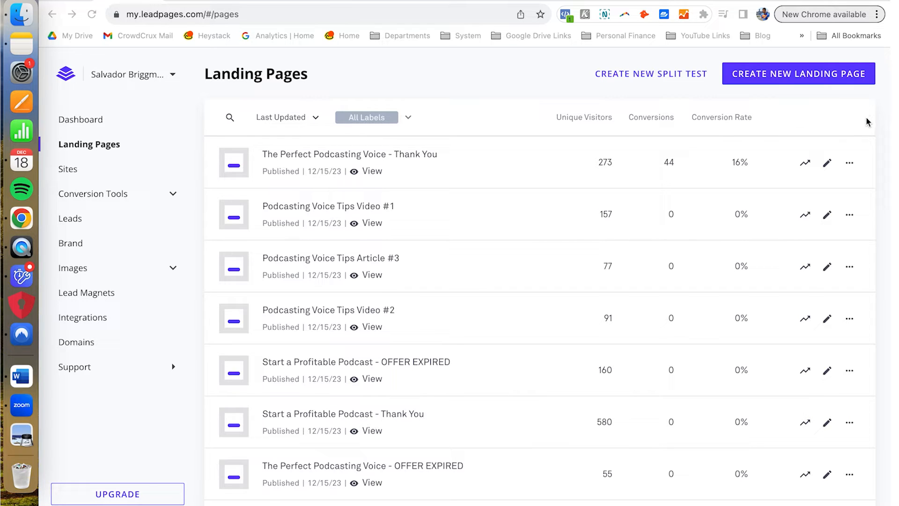
Step: Open the Landing Page Templates gallery with Create New Landing Page
left_click(191, 0)
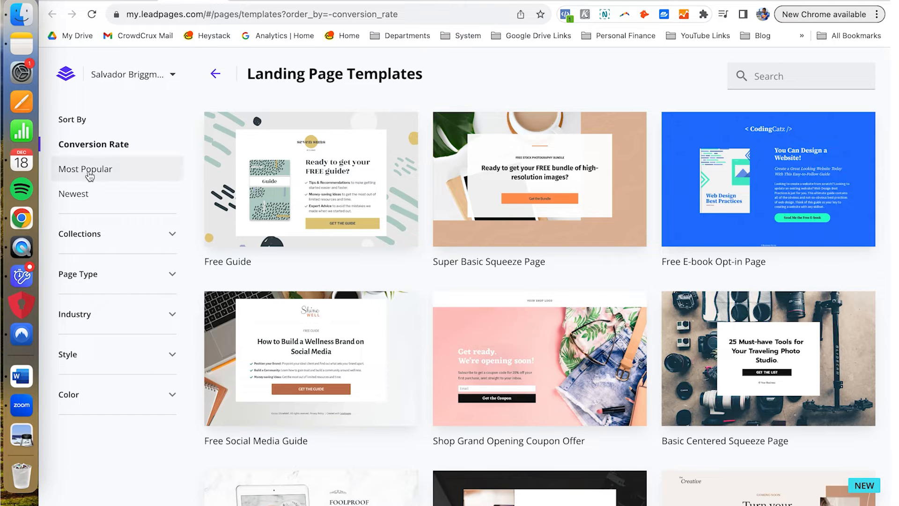
Step: Expand the Collections, Page Type and Industry template filter categories
left_click(158, 236)
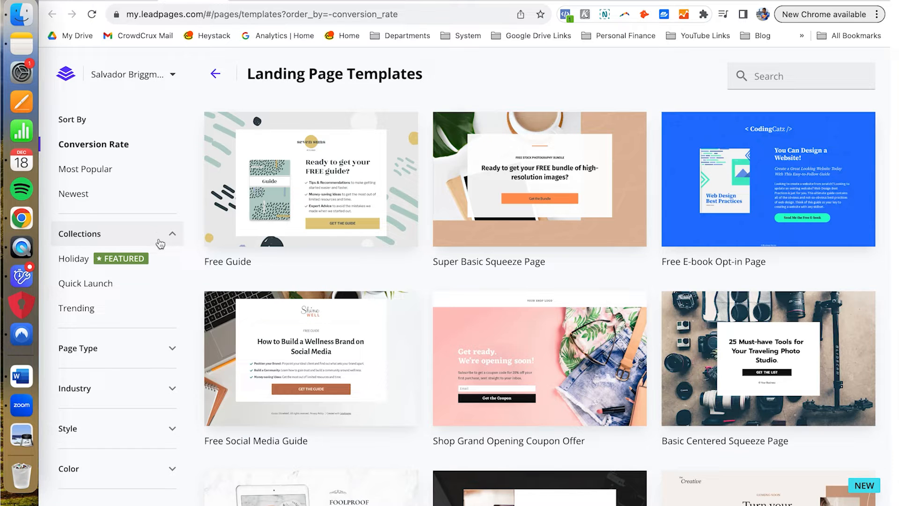
left_click(161, 349)
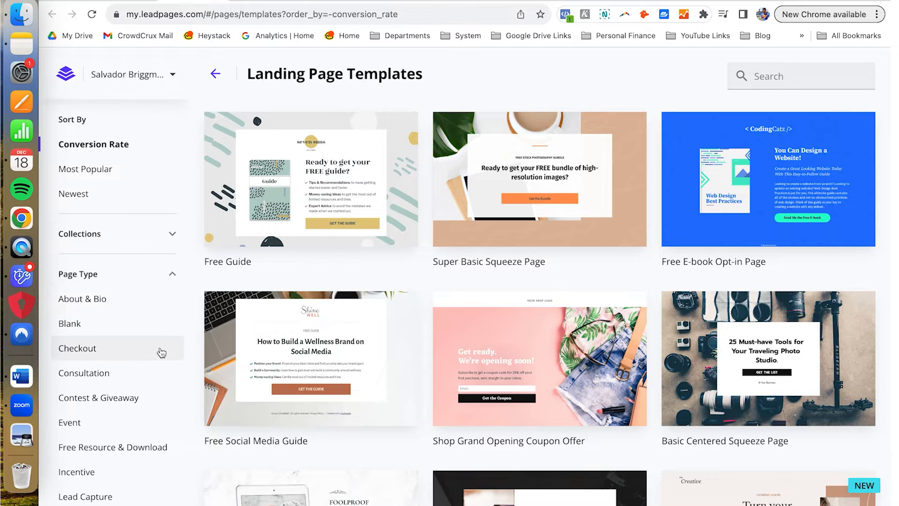
scroll(160, 352, "down", 6)
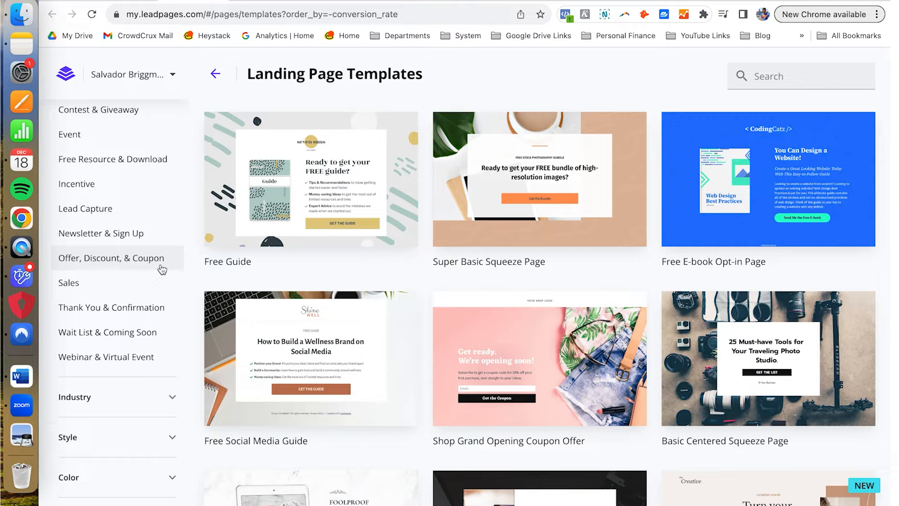
left_click(167, 397)
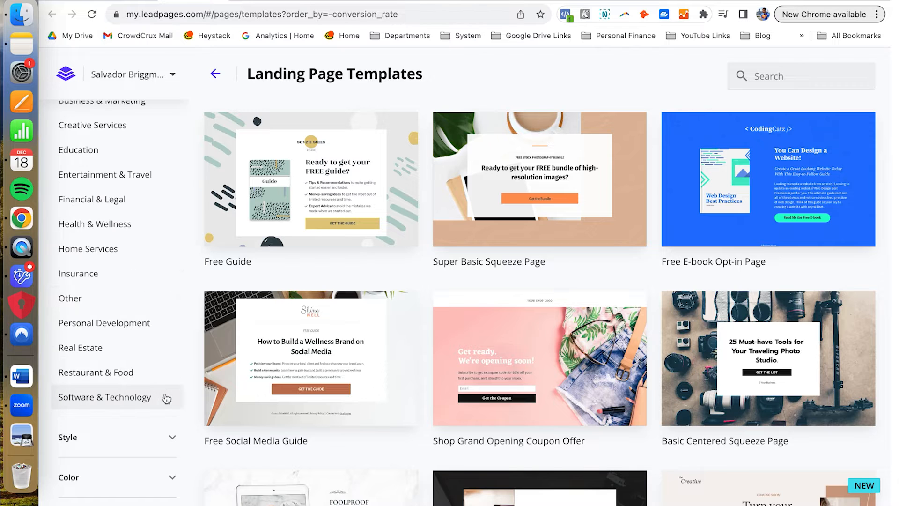
scroll(161, 345, "up", 3)
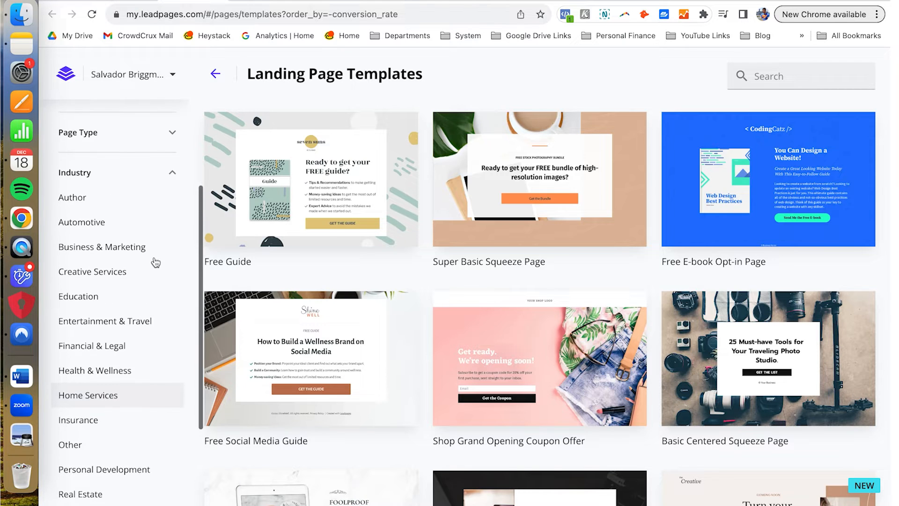
scroll(155, 263, "down", 3)
Step: Expand the Style and Color filters to view the colour choices
left_click(141, 438)
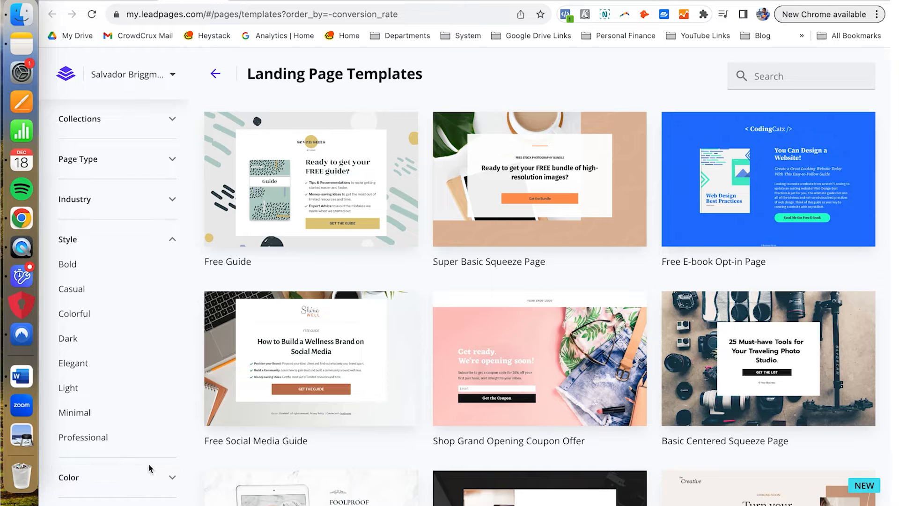
left_click(148, 476)
scroll(146, 373, "down", 2)
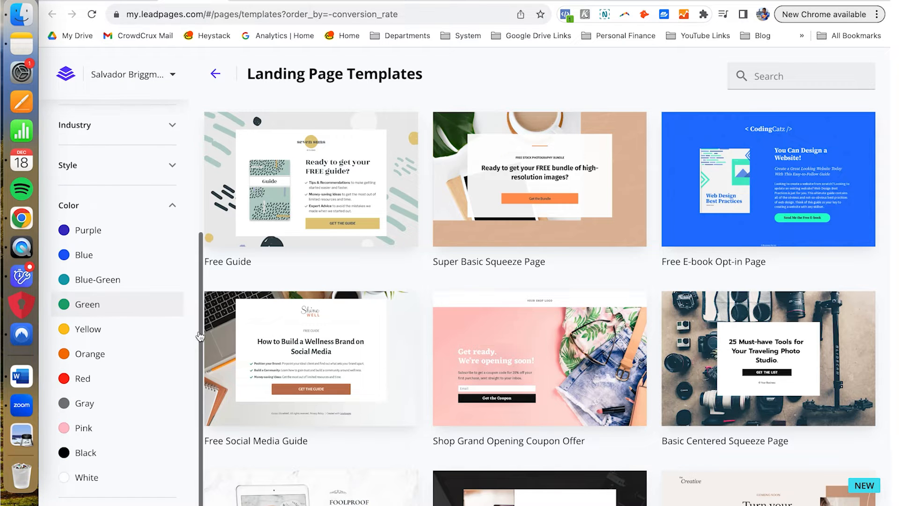
scroll(354, 270, "down", 4)
left_click_drag(381, 268, 379, 260)
Step: Browse down the template grid toward the Free Social Media Guide template
scroll(379, 259, "down", 2)
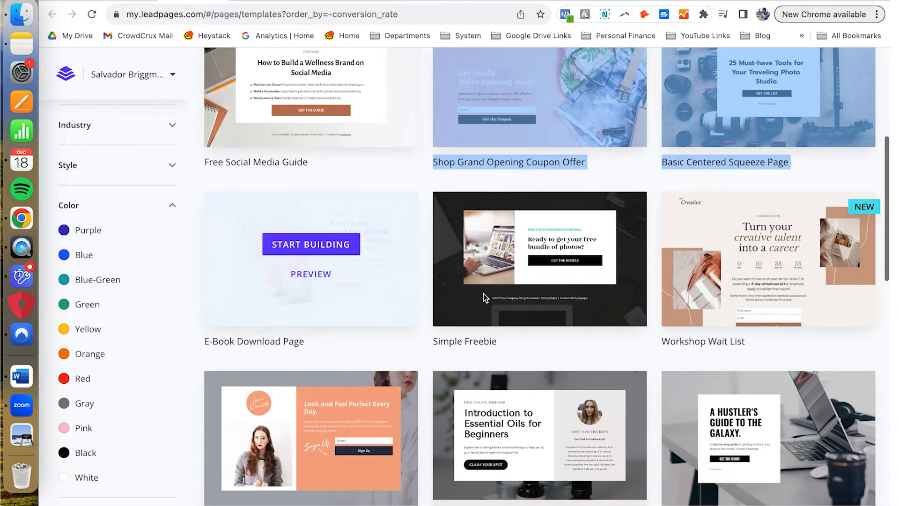
left_click(424, 352)
scroll(424, 352, "down", 3)
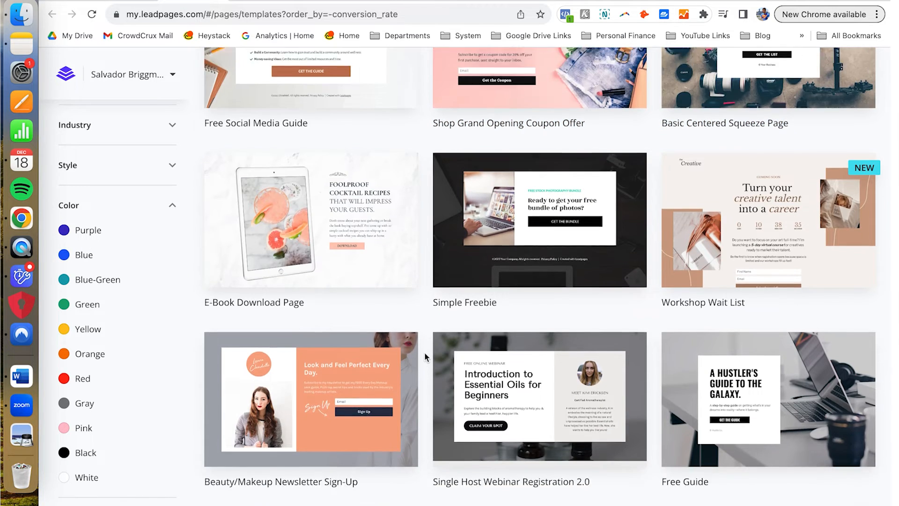
scroll(424, 352, "up", 9)
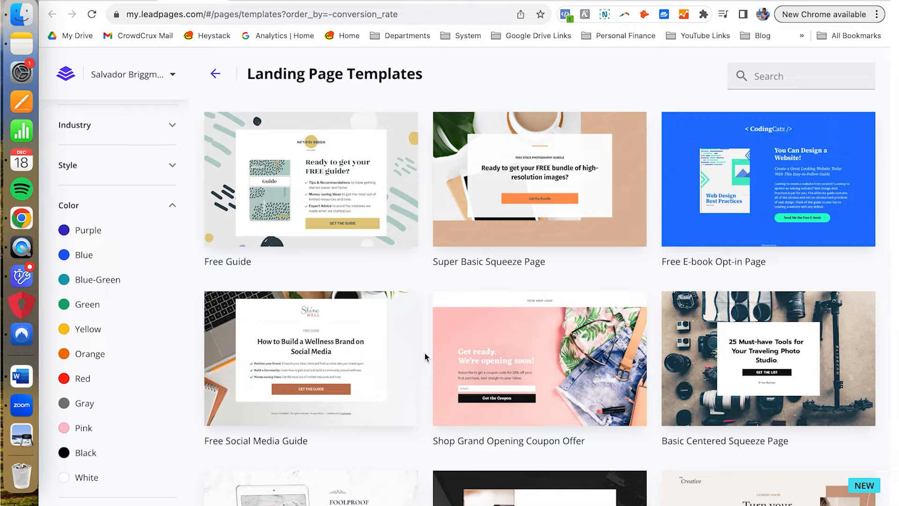
mouse_move(367, 219)
scroll(448, 300, "down", 11)
scroll(448, 299, "down", 6)
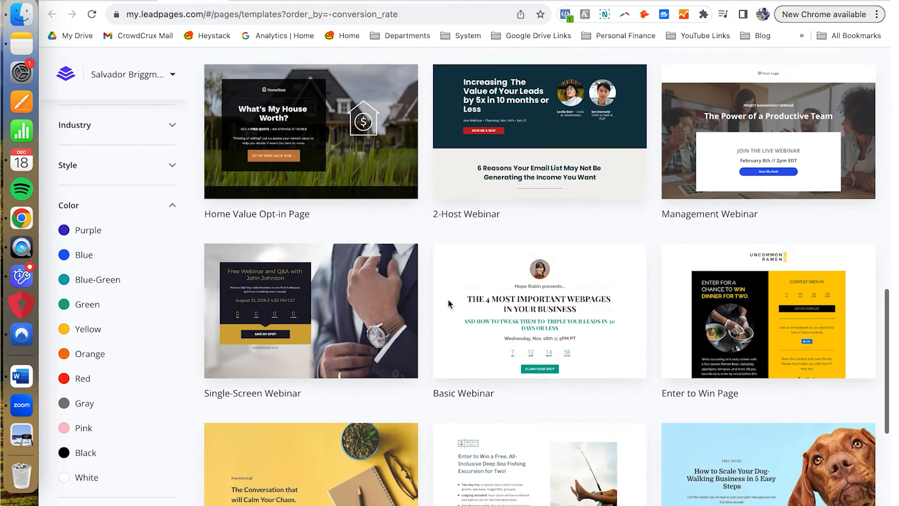
scroll(448, 303, "down", 1)
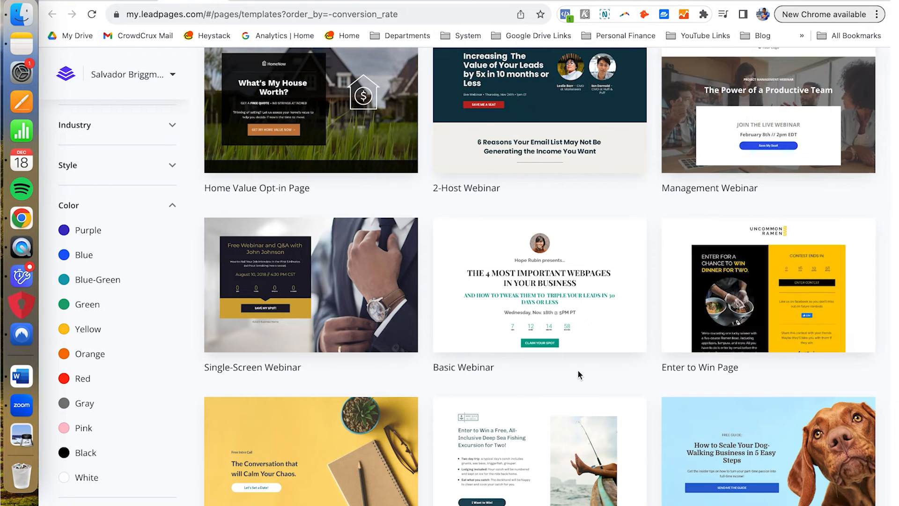
scroll(578, 369, "down", 5)
scroll(578, 370, "down", 6)
scroll(578, 369, "down", 11)
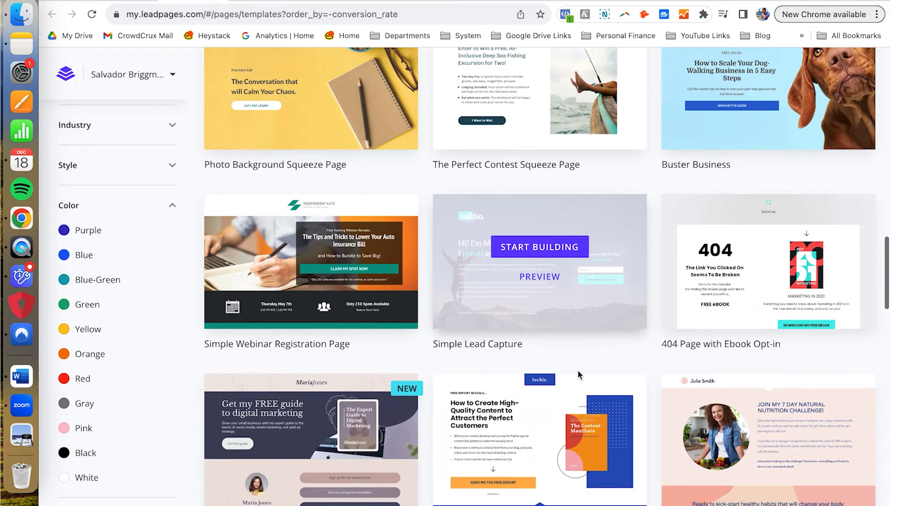
scroll(580, 375, "down", 6)
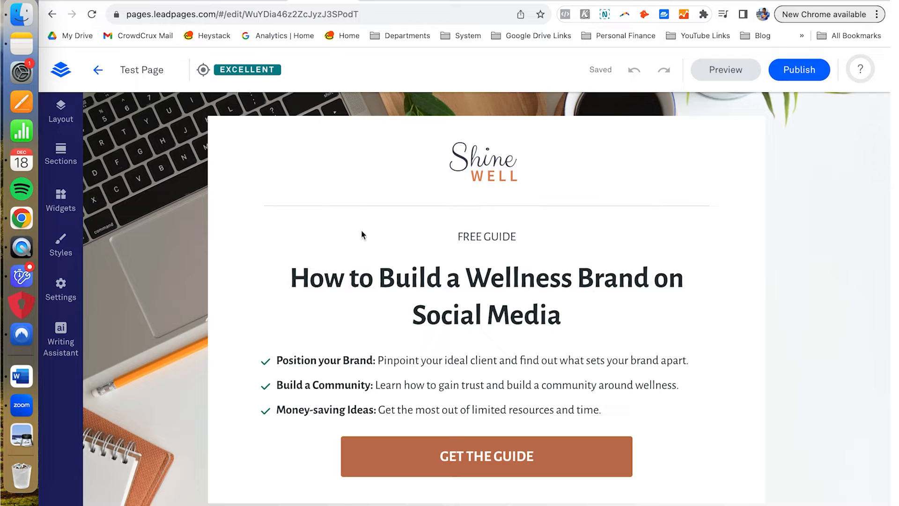
scroll(300, 245, "down", 2)
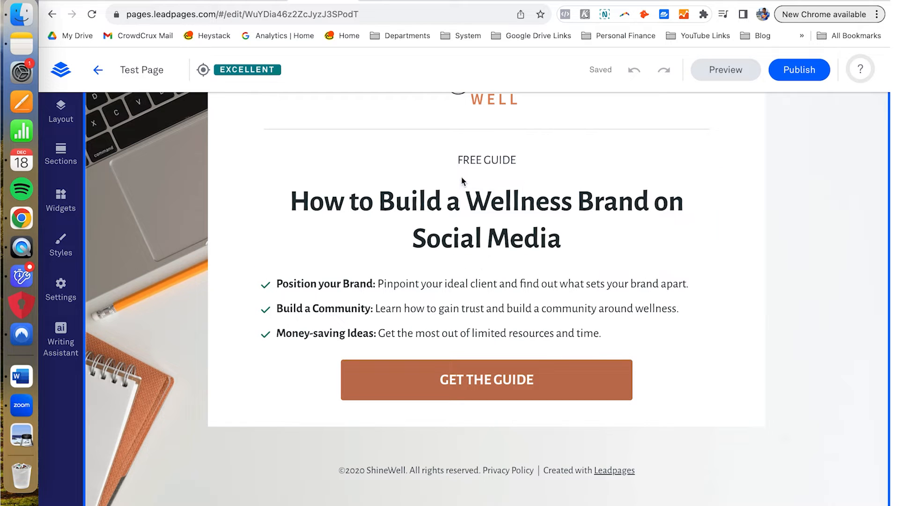
left_click(466, 202)
type("d")
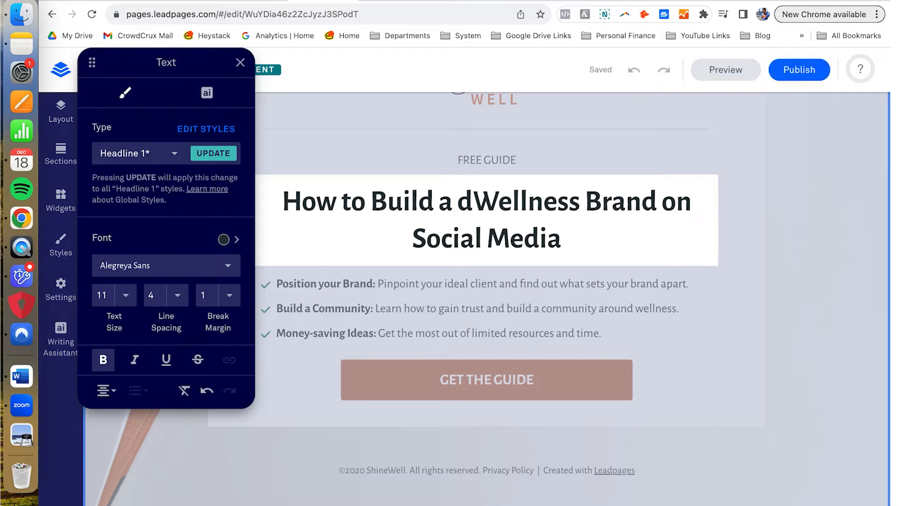
key("BackSpace")
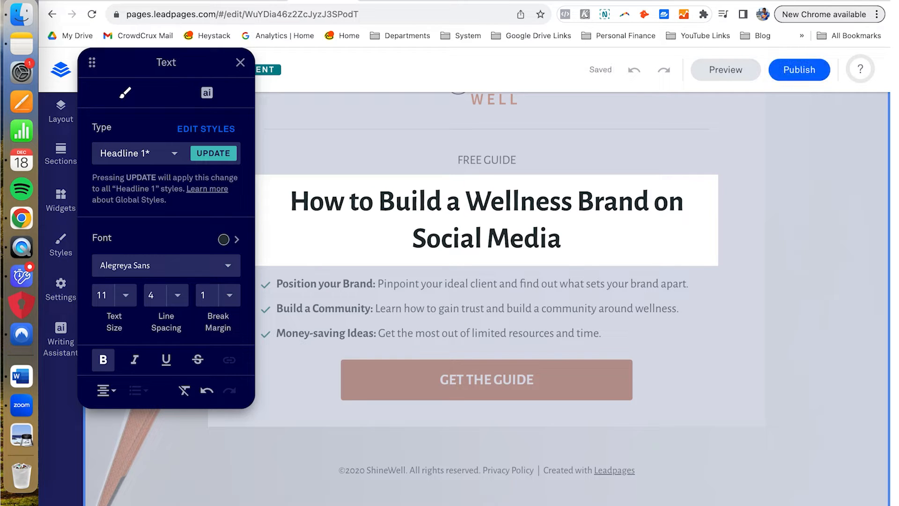
left_click(481, 286)
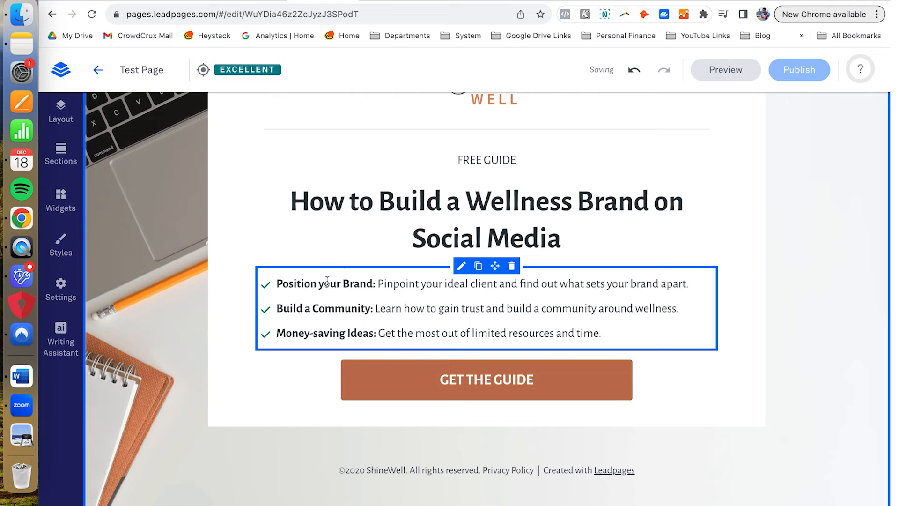
left_click(328, 282)
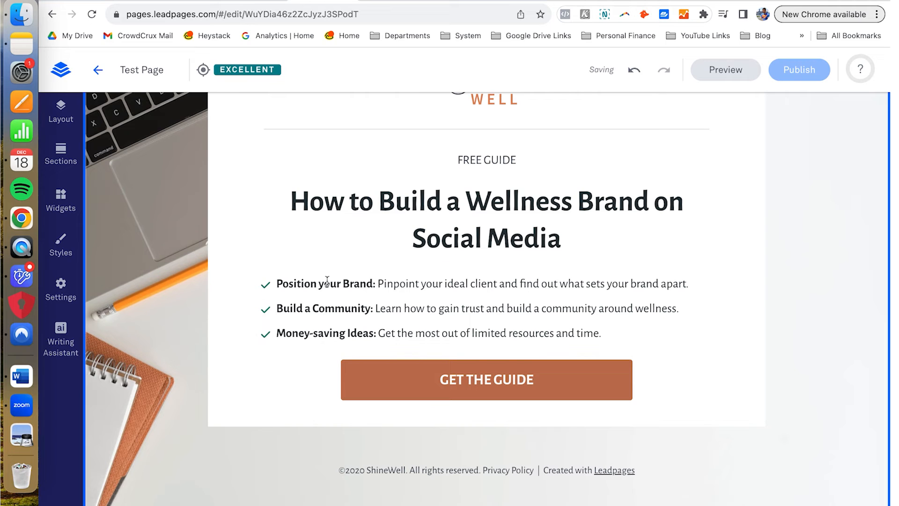
left_click(367, 284)
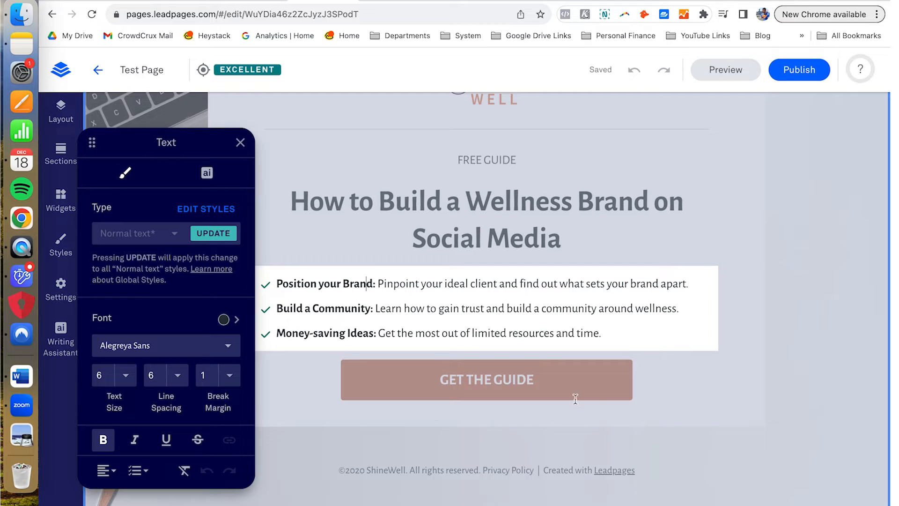
Step: Finish the bullet list and open the pop-up linked to the GET THE GUIDE button
left_click(699, 383)
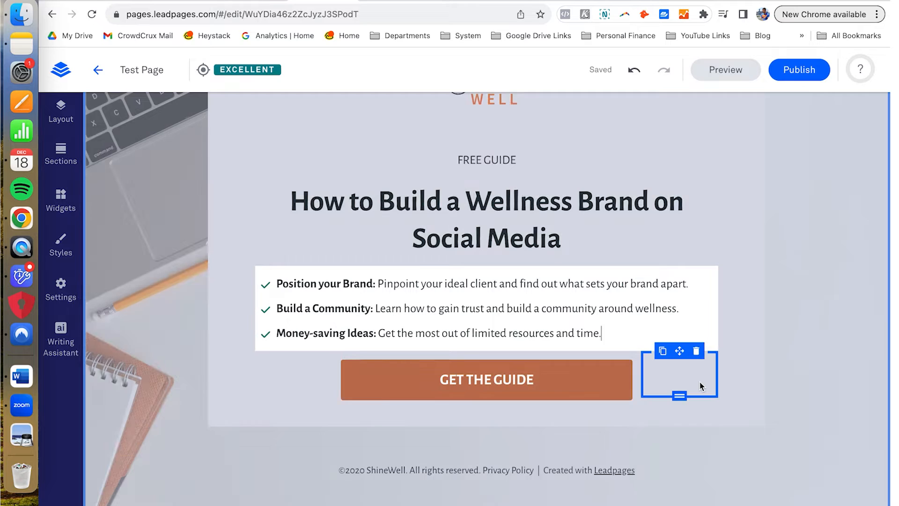
left_click(621, 373)
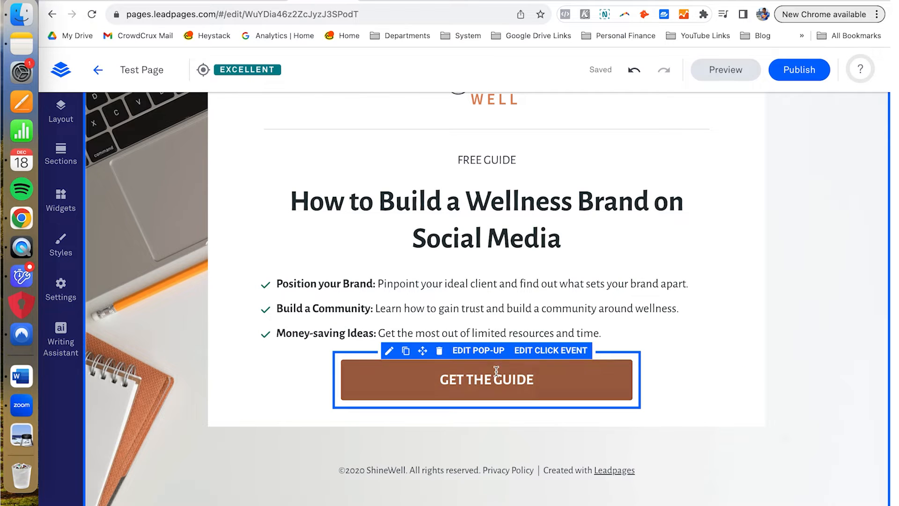
left_click(470, 352)
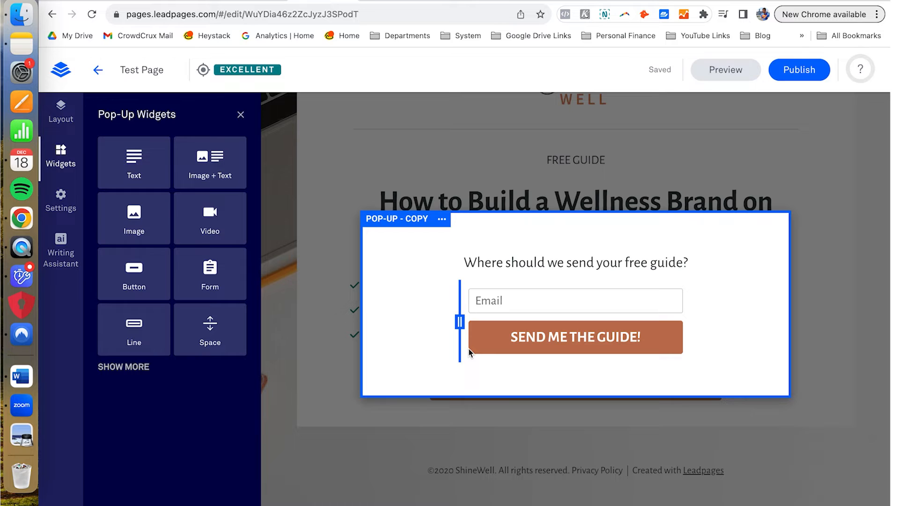
Step: Check the pop-up's email sign-up form and Email field, then close the pop-up
left_click(528, 331)
left_click(506, 280)
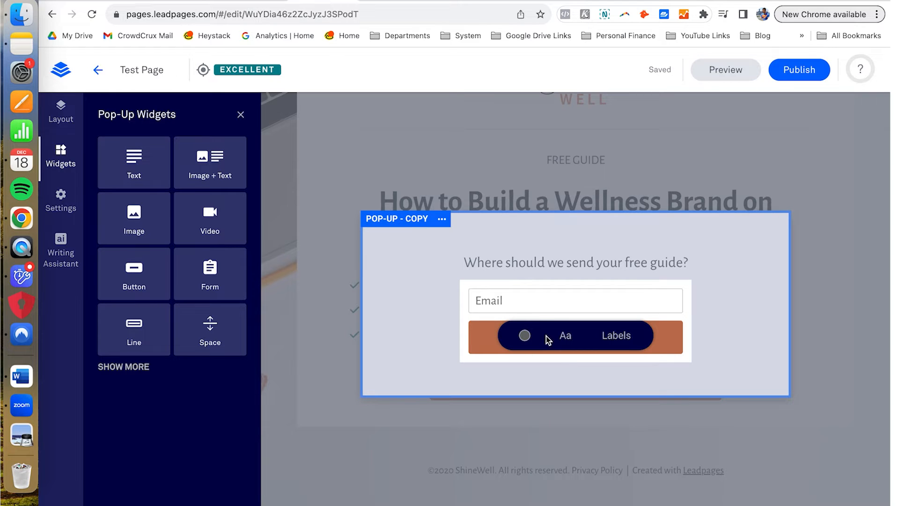
left_click(536, 309)
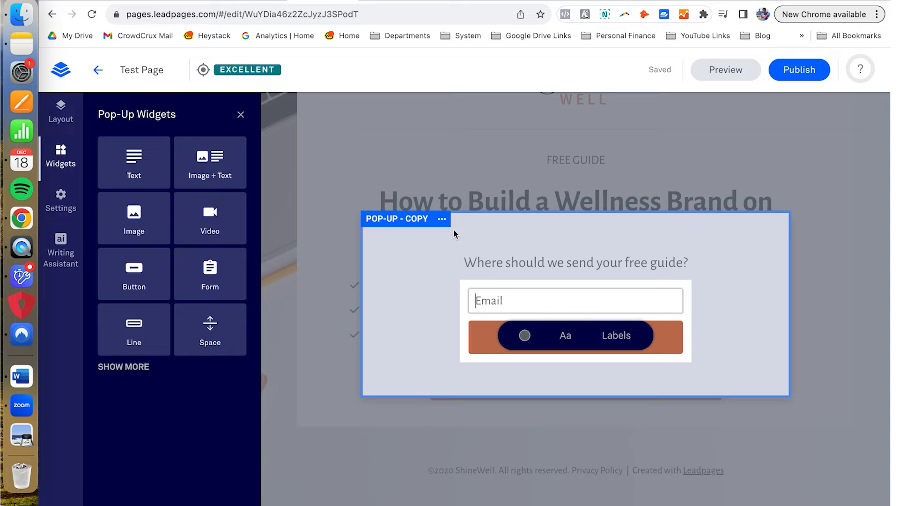
left_click(391, 144)
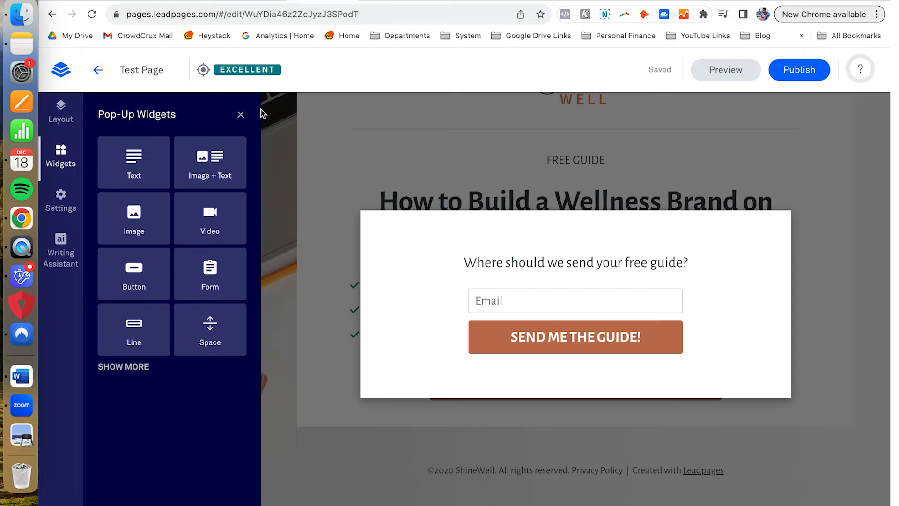
left_click(311, 128)
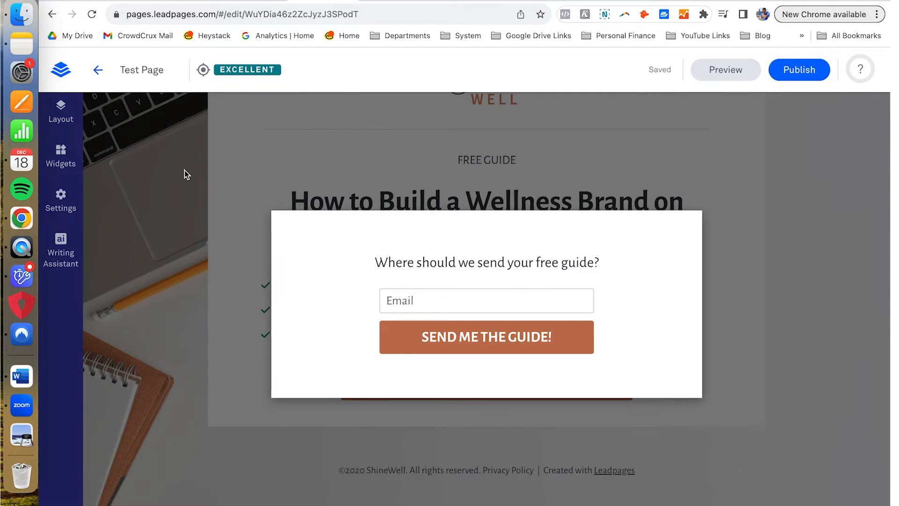
left_click(185, 170)
Step: Return to the top of Test Page and show the Page Layout outline
scroll(184, 170, "up", 2)
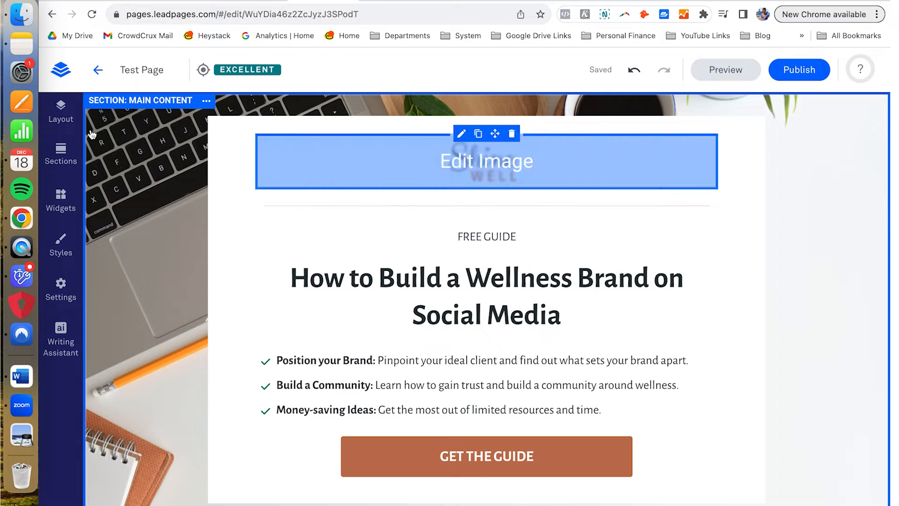
left_click(59, 114)
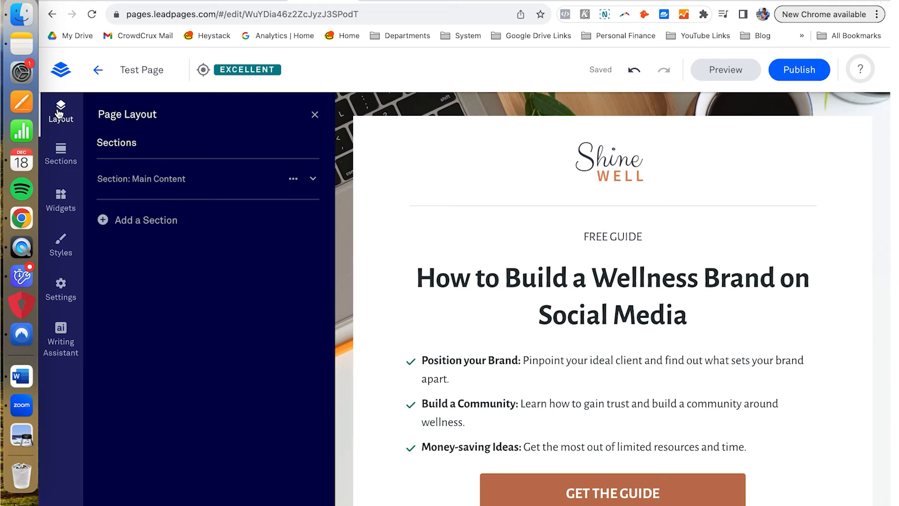
Step: Expand Section: Main Content and duplicate Row 1: Content
left_click(313, 182)
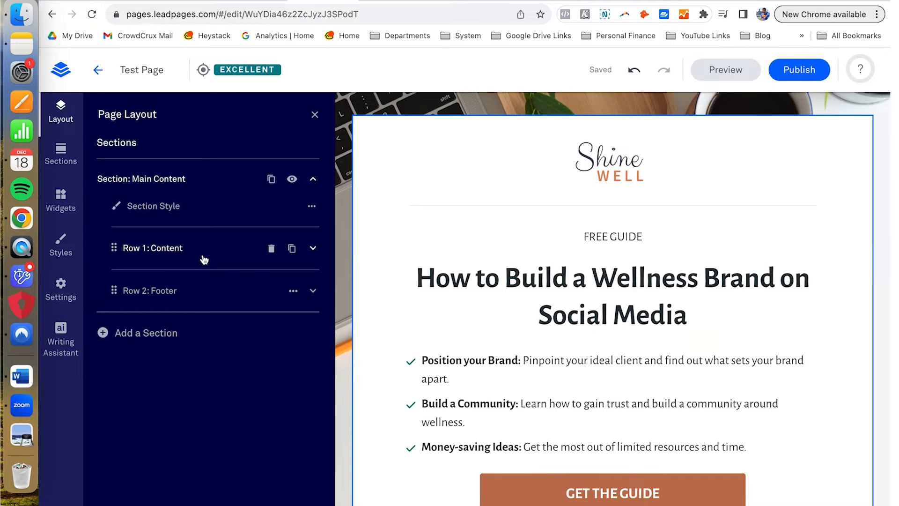
scroll(442, 189, "down", 5)
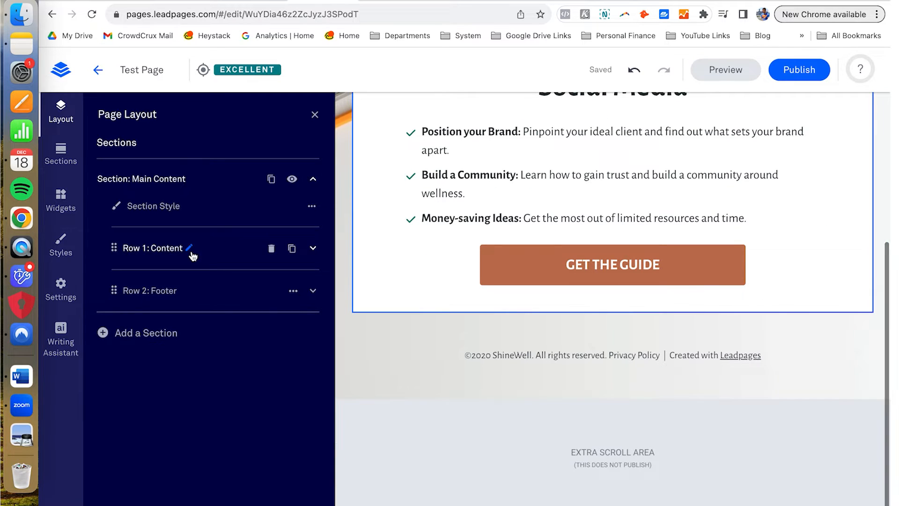
scroll(427, 195, "up", 4)
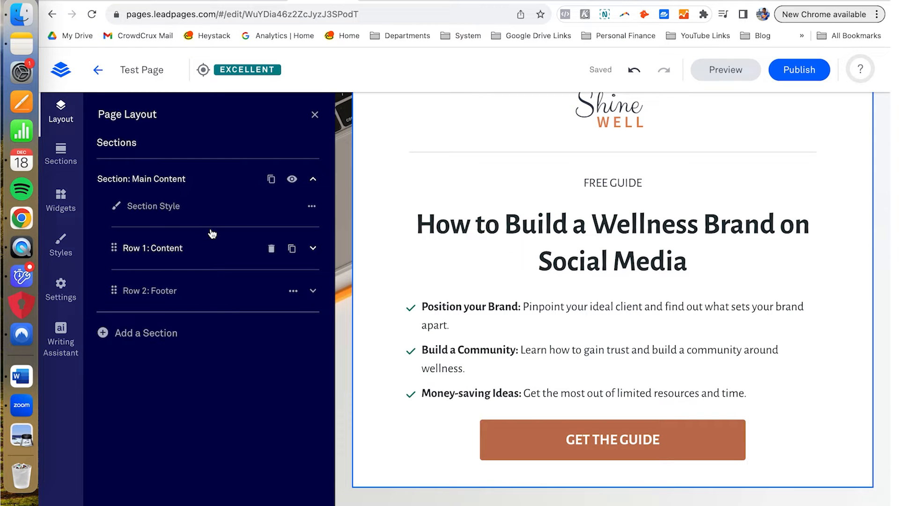
left_click(291, 248)
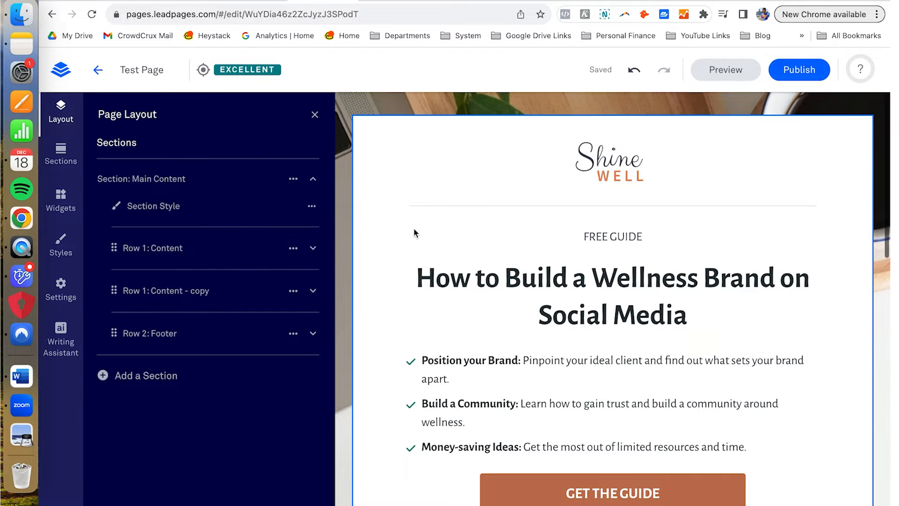
Step: Delete the duplicated Content row, then expand the original Row 1: Content
scroll(414, 227, "down", 6)
scroll(405, 256, "down", 7)
scroll(405, 255, "up", 13)
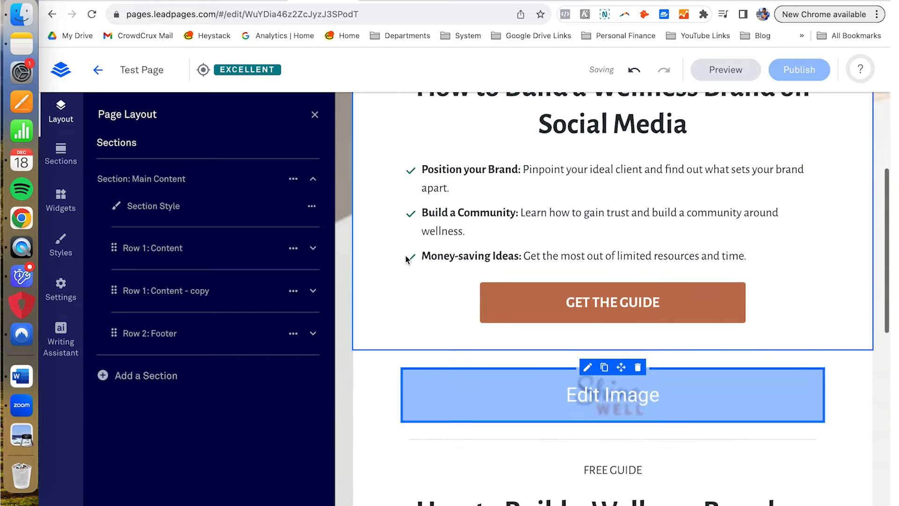
scroll(405, 255, "down", 3)
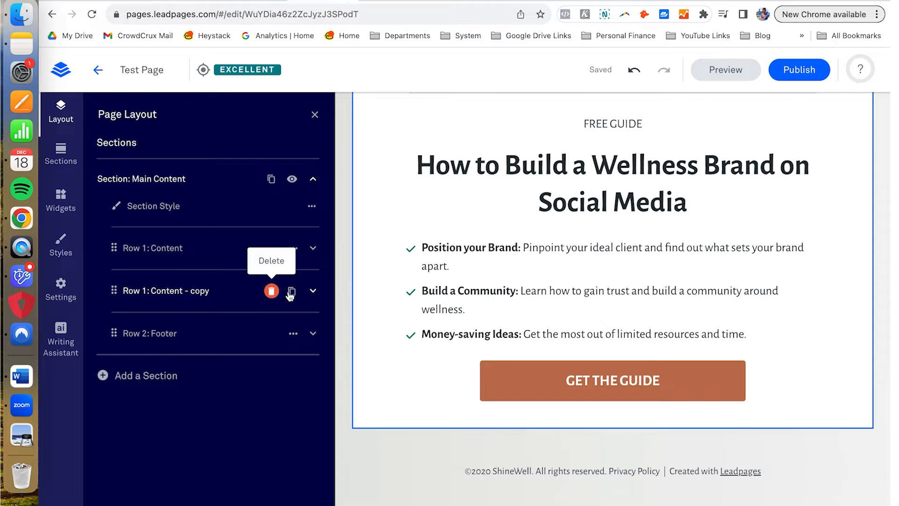
left_click(313, 294)
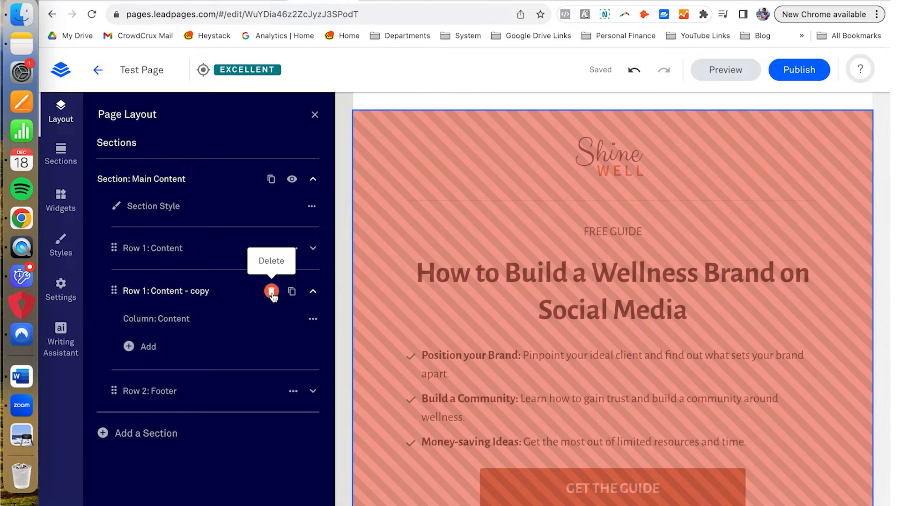
left_click(271, 291)
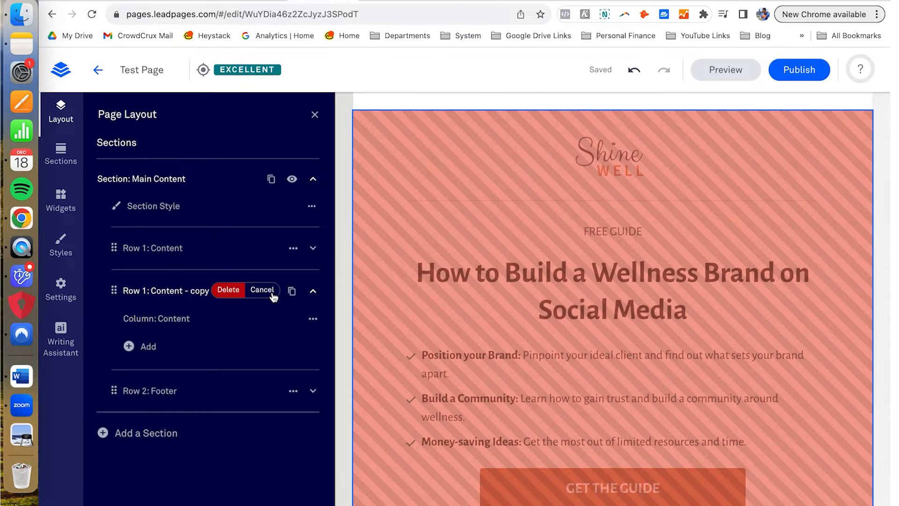
left_click(228, 294)
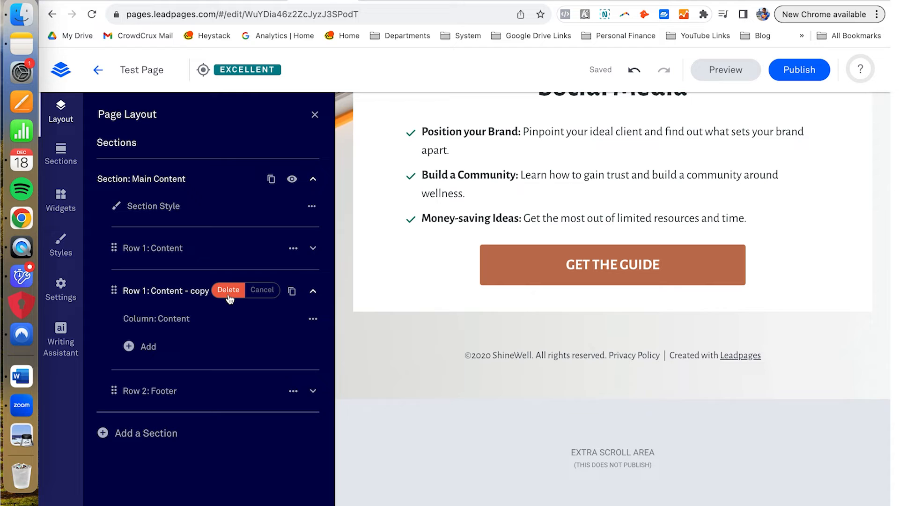
left_click(313, 252)
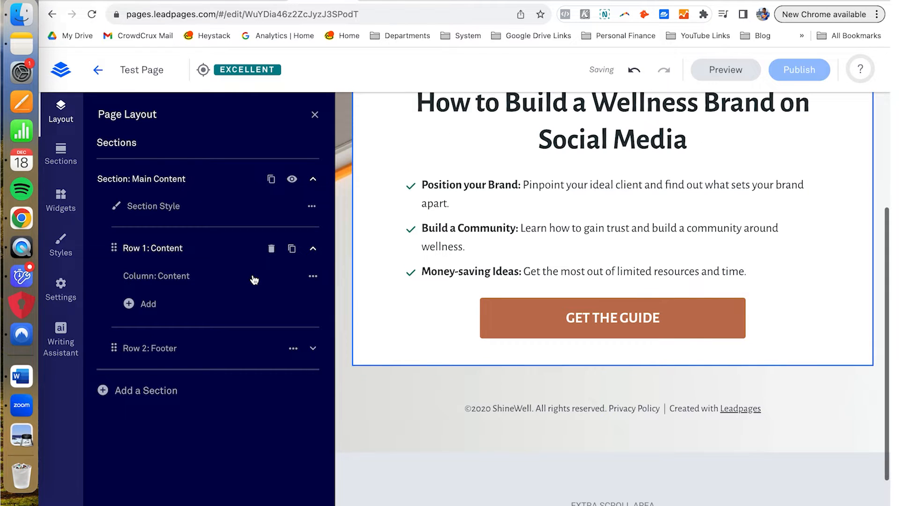
mouse_move(255, 279)
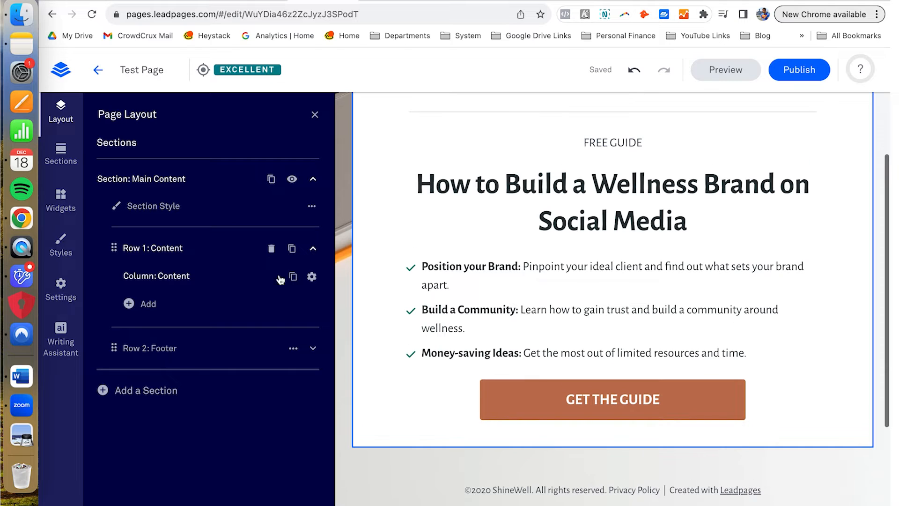
left_click(311, 277)
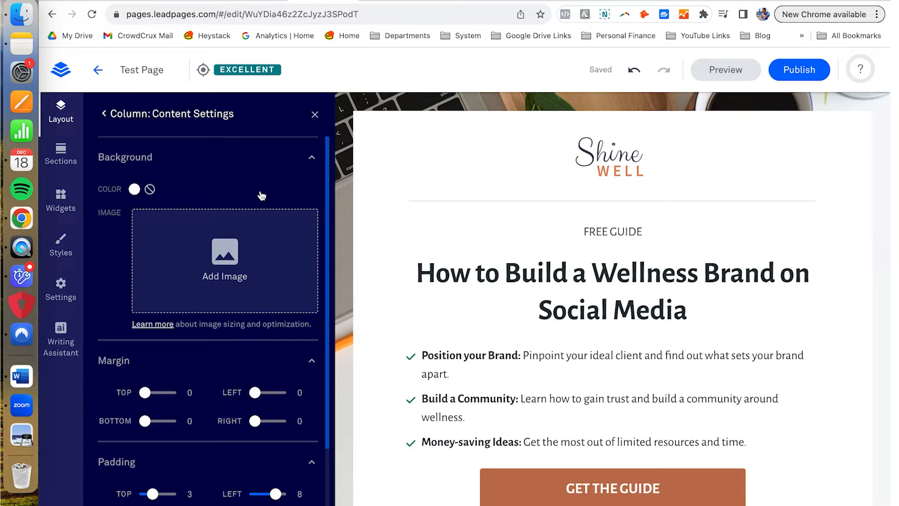
scroll(199, 259, "down", 3)
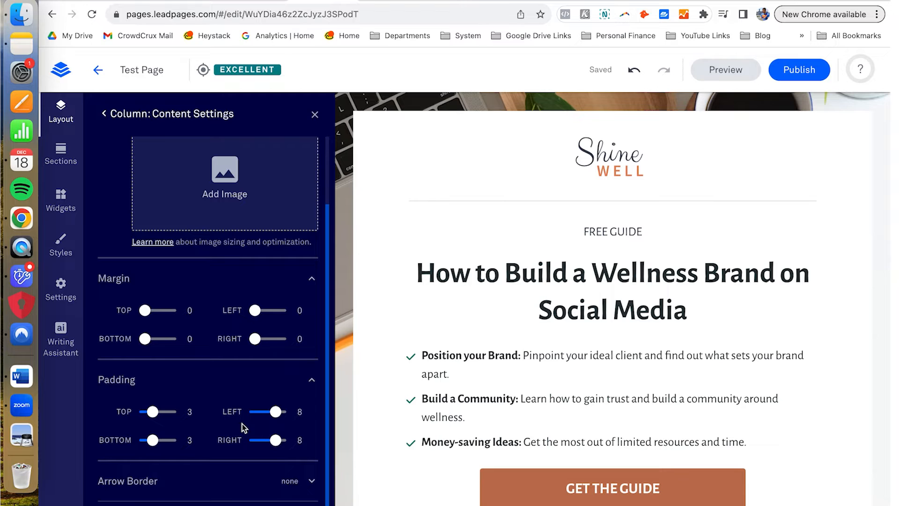
scroll(243, 423, "up", 3)
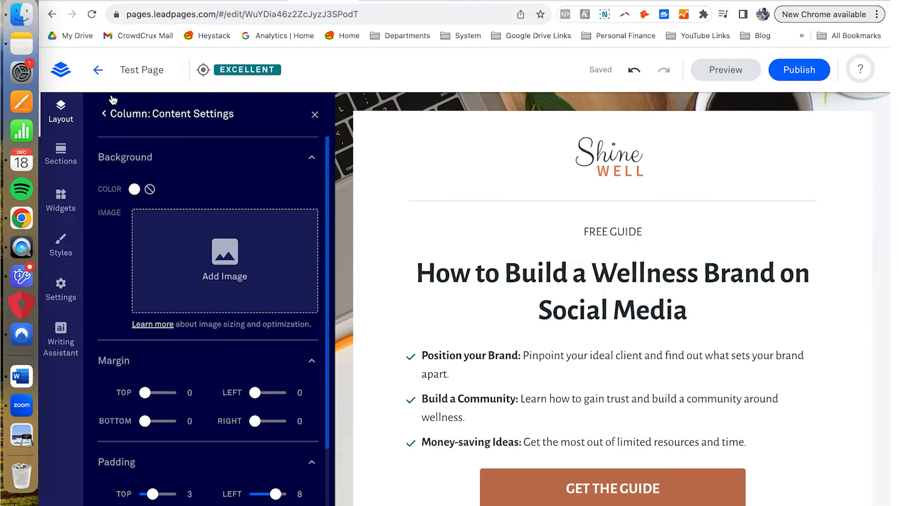
left_click(105, 114)
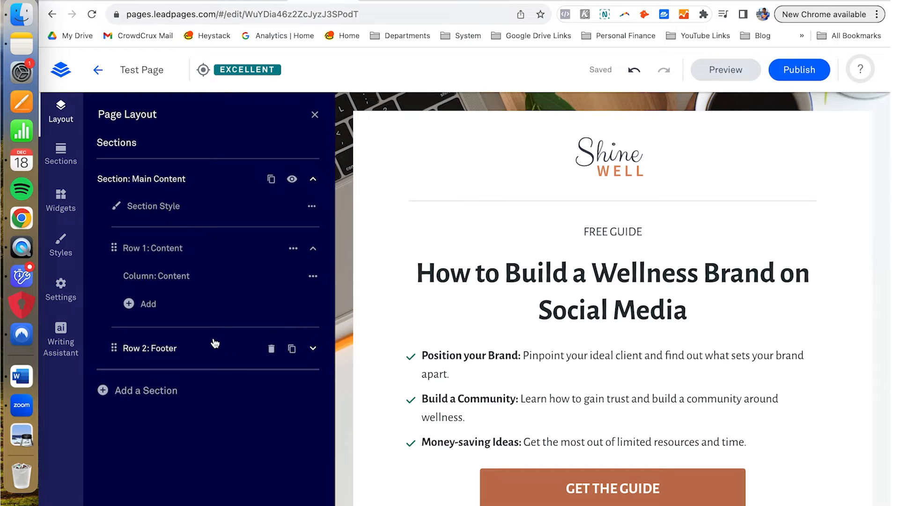
Step: Expand Row 2: Footer to list its Content column, then refresh the Layout outline
left_click(202, 364)
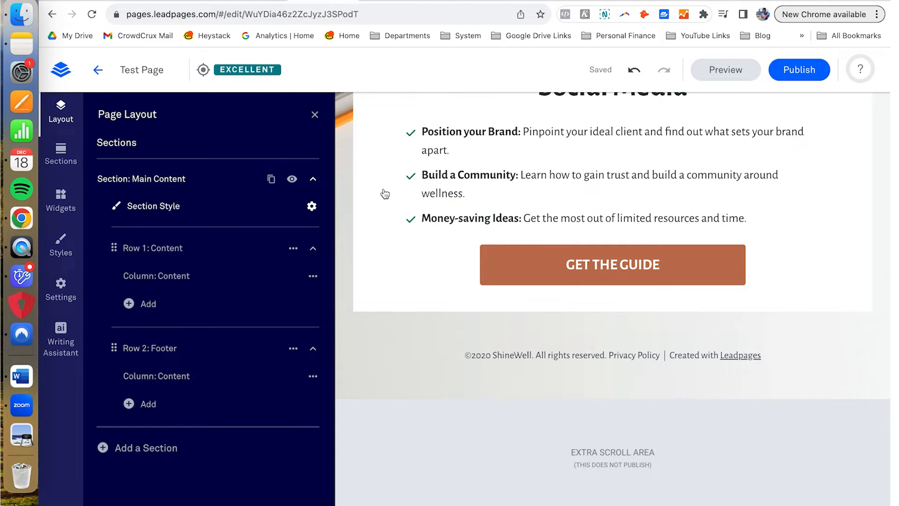
scroll(384, 192, "up", 5)
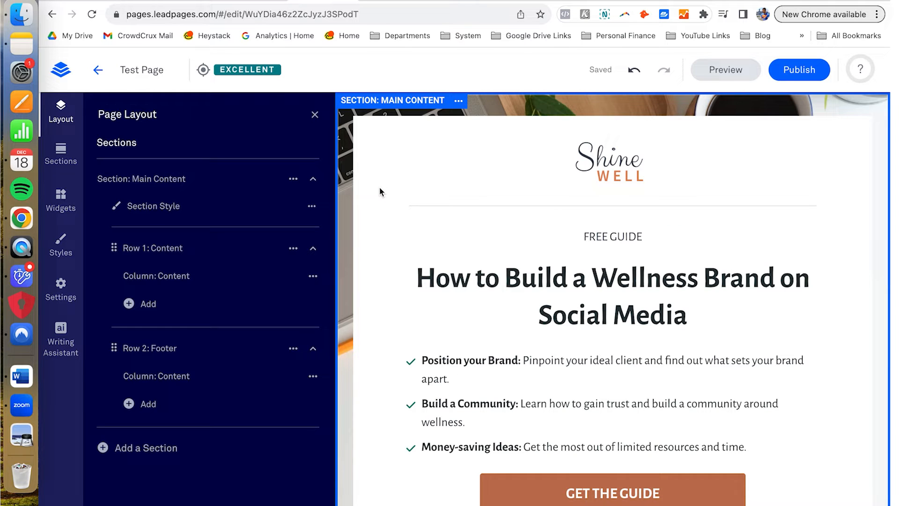
left_click(68, 116)
left_click(69, 116)
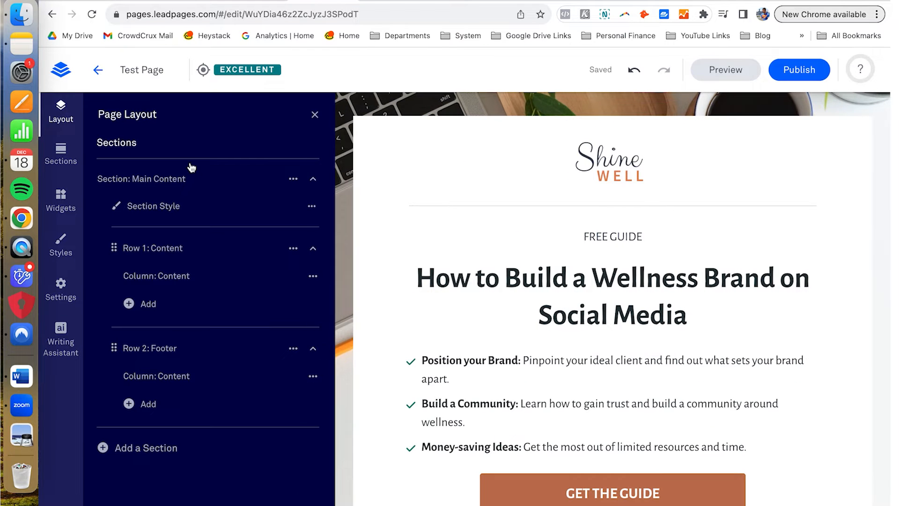
left_click(314, 180)
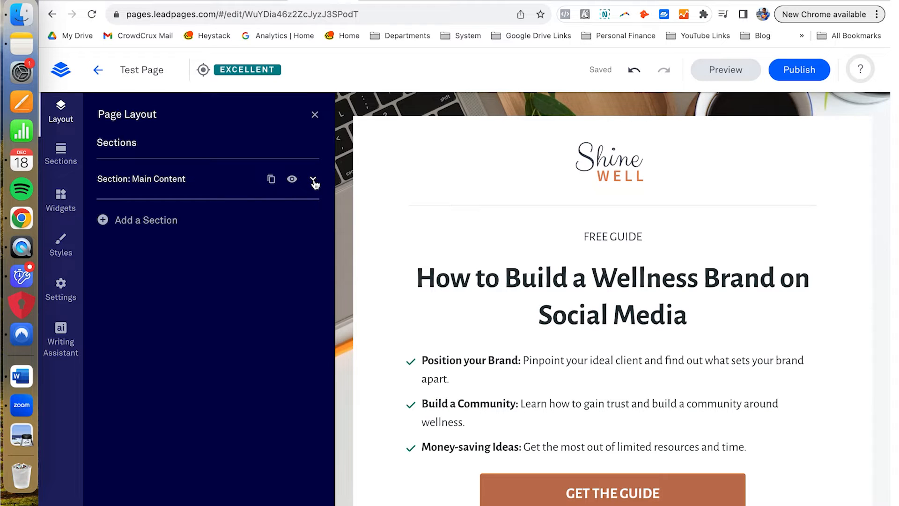
left_click(314, 181)
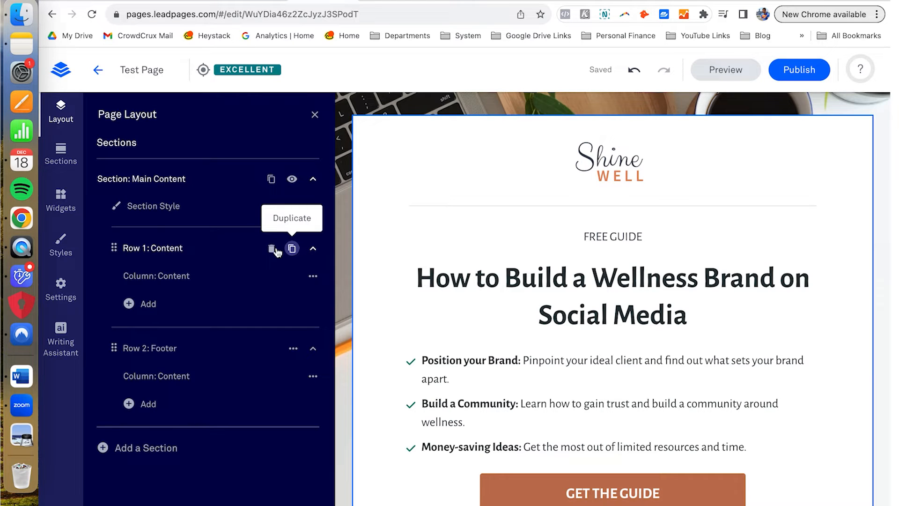
left_click(115, 447)
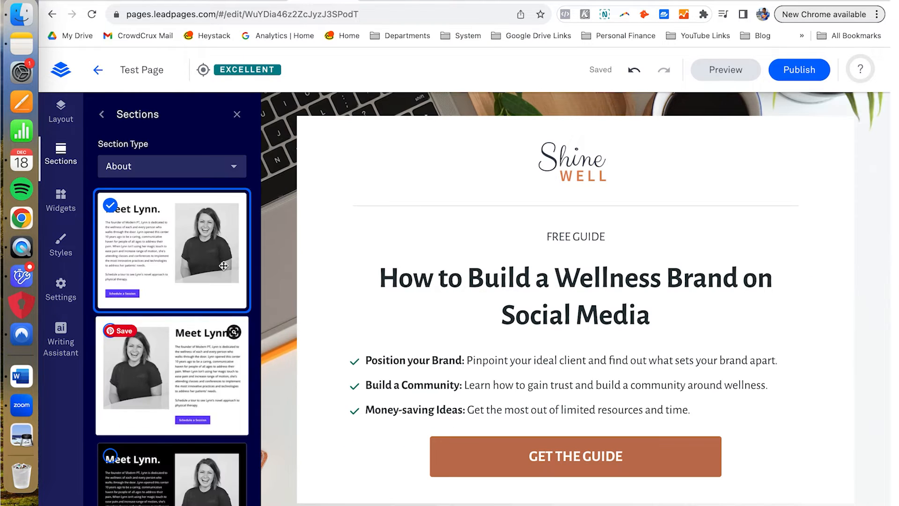
left_click(223, 265)
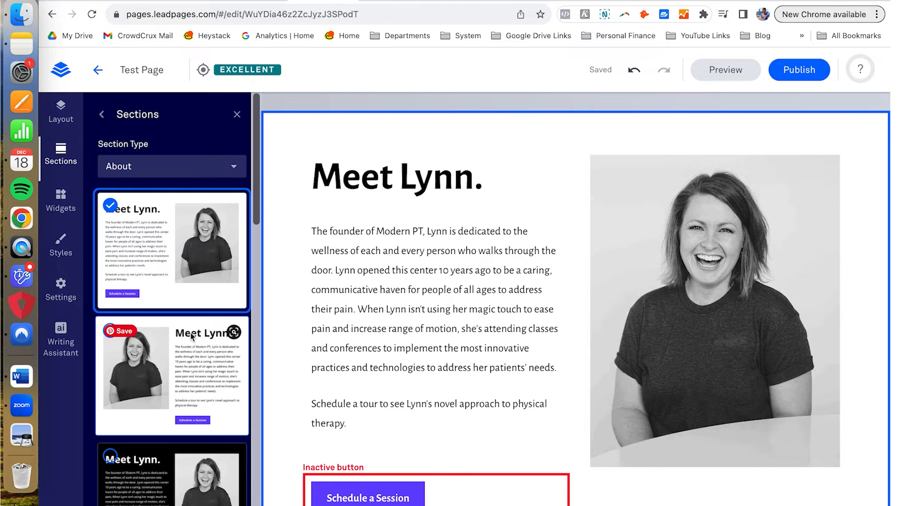
scroll(194, 165, "down", 5)
left_click(193, 164)
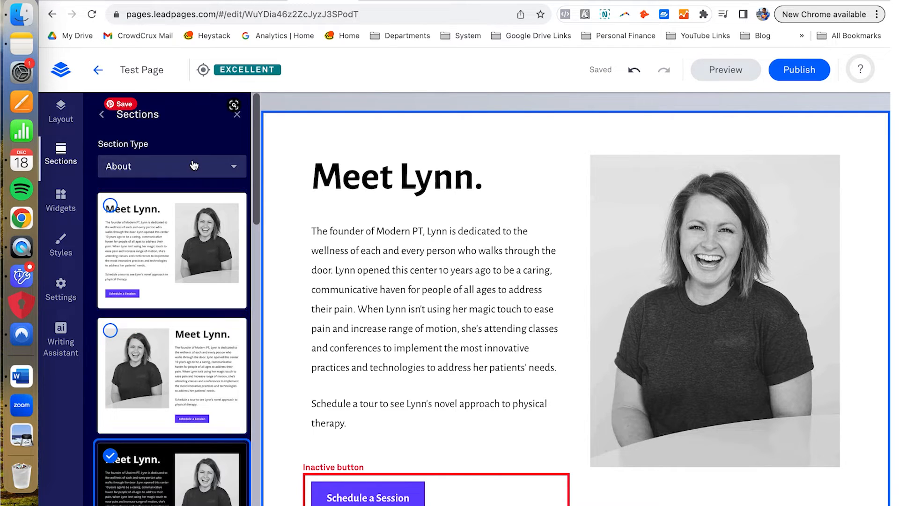
left_click(232, 170)
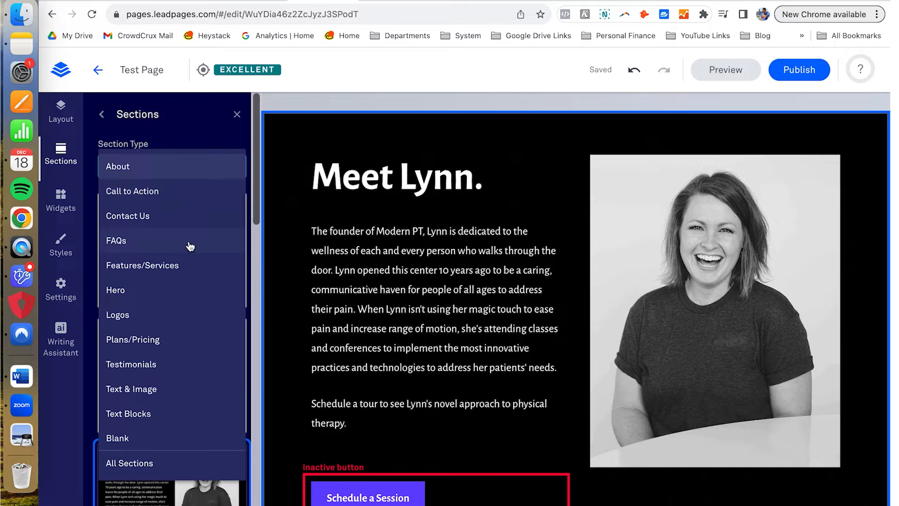
left_click(187, 272)
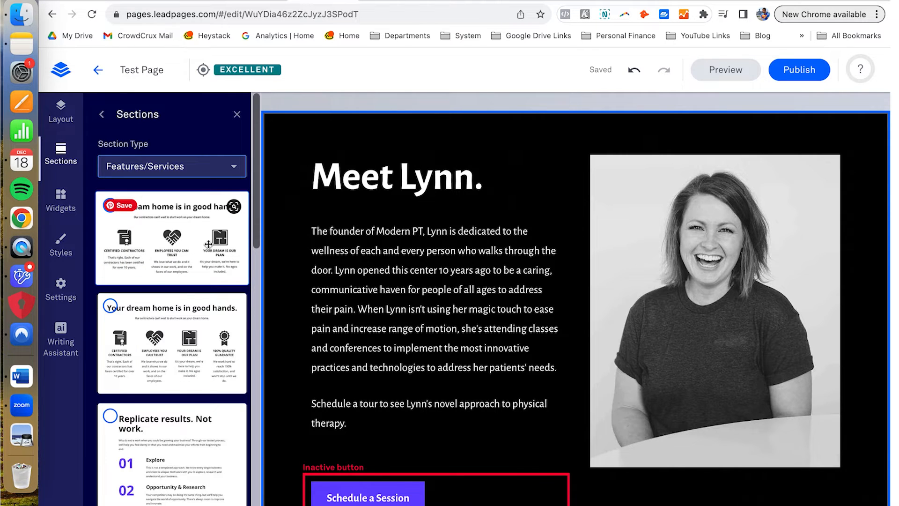
scroll(207, 247, "down", 6)
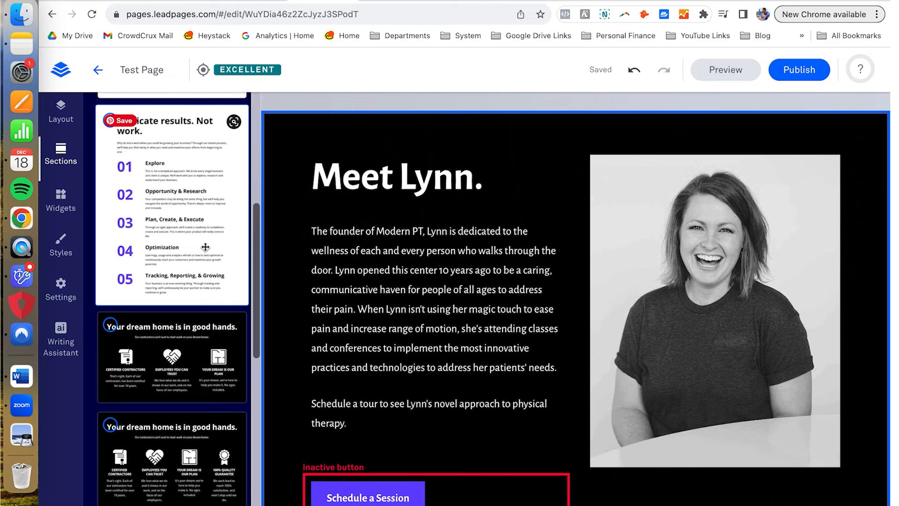
left_click(199, 200)
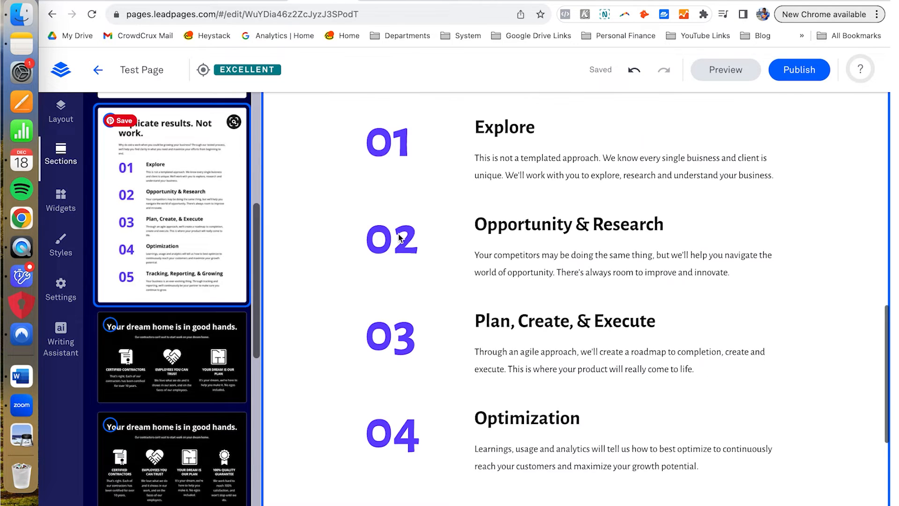
scroll(400, 238, "down", 5)
scroll(400, 238, "up", 15)
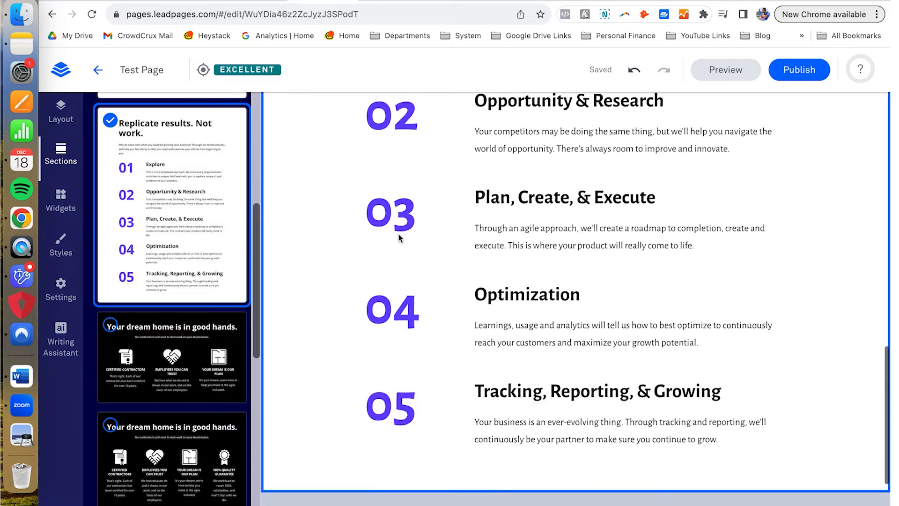
scroll(399, 238, "down", 10)
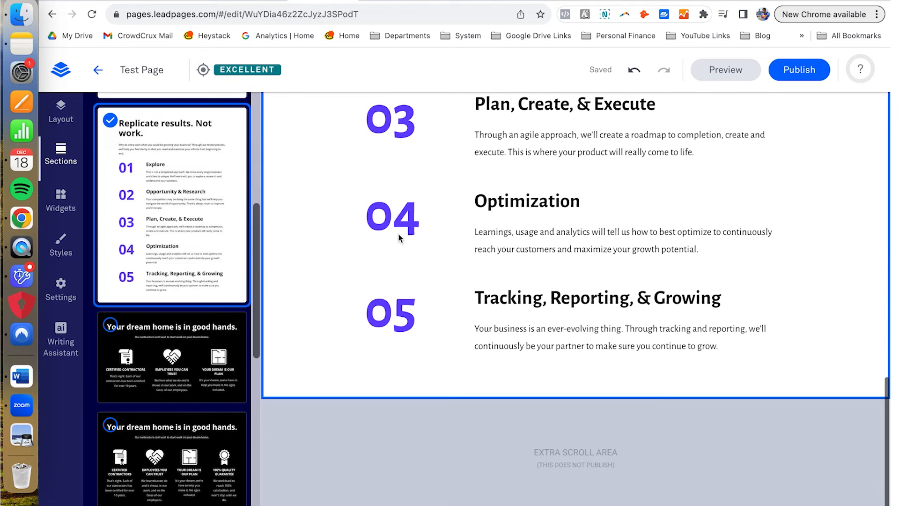
scroll(406, 217, "up", 15)
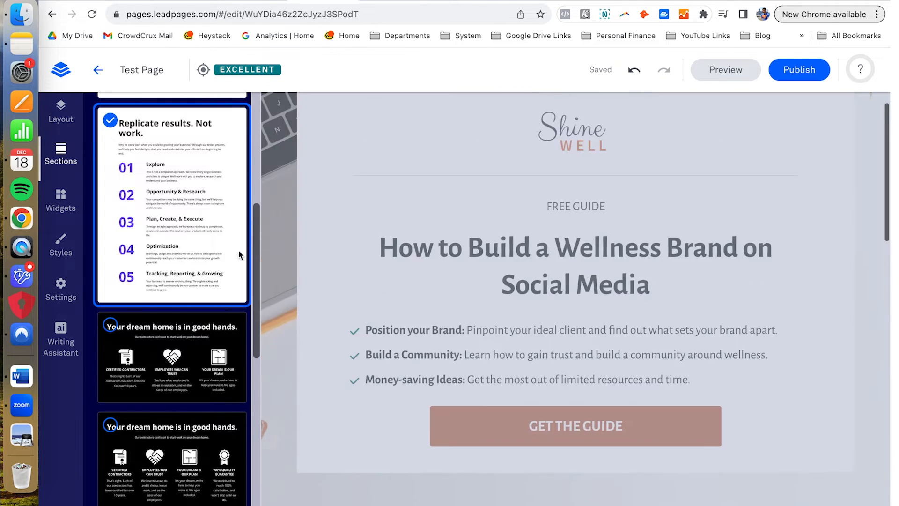
scroll(238, 253, "up", 7)
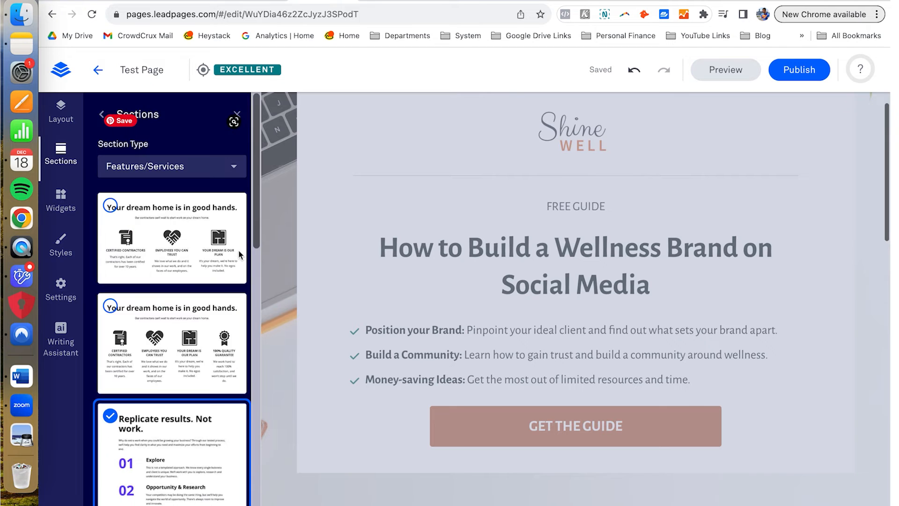
Step: Show the Plans/Pricing section designs in the Sections library
left_click(232, 167)
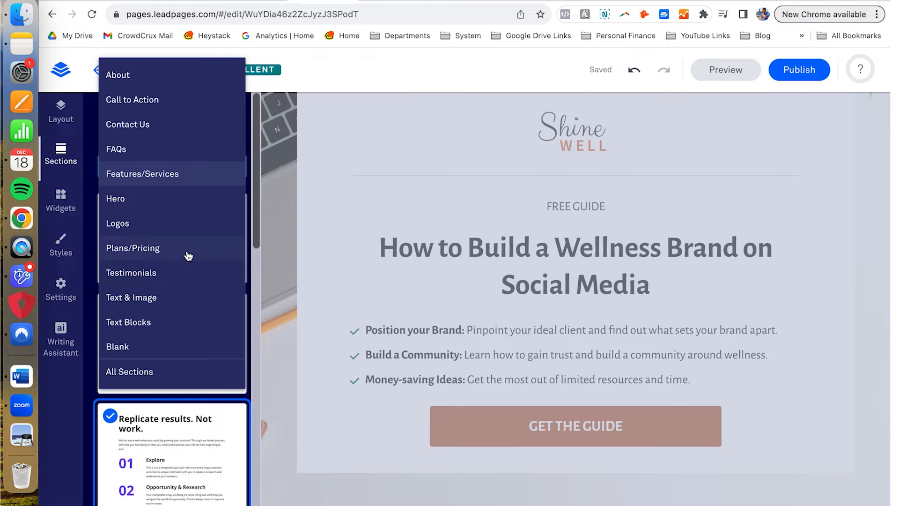
left_click(189, 255)
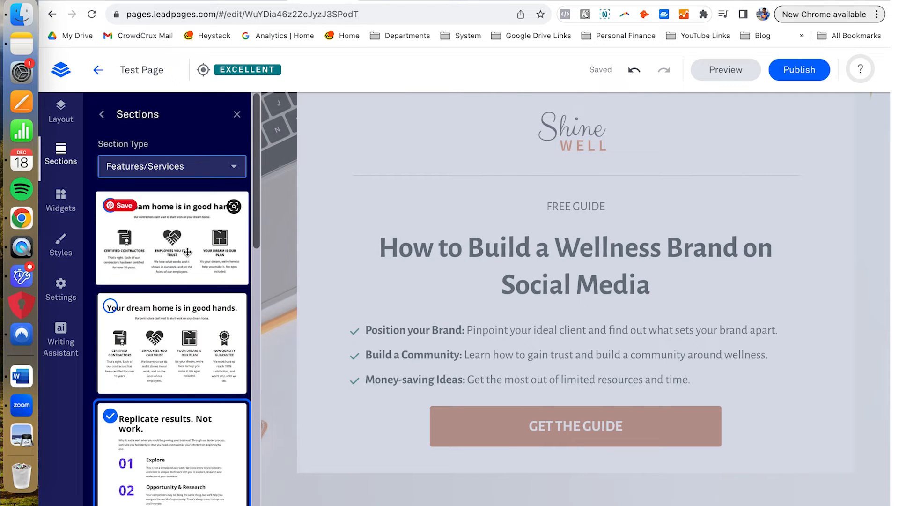
scroll(187, 270, "down", 5)
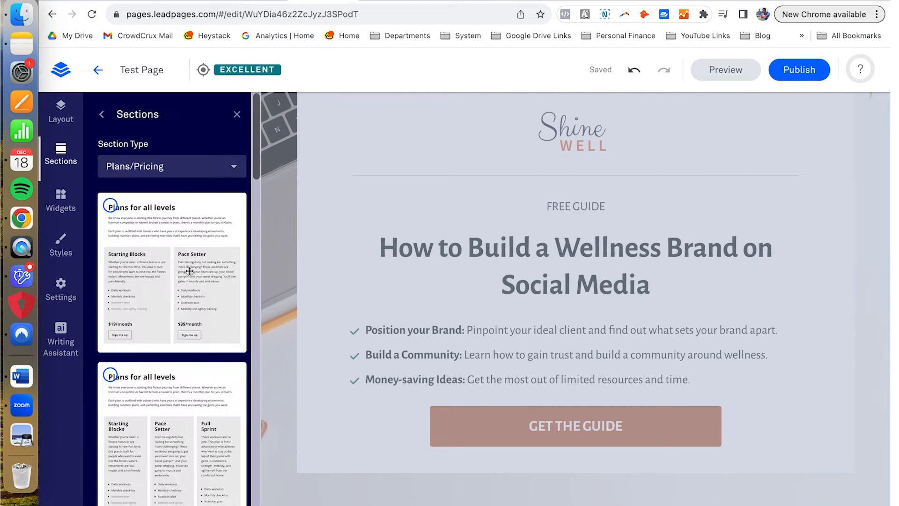
Step: Switch the Section Type to Testimonials and scroll through its designs
left_click(184, 170)
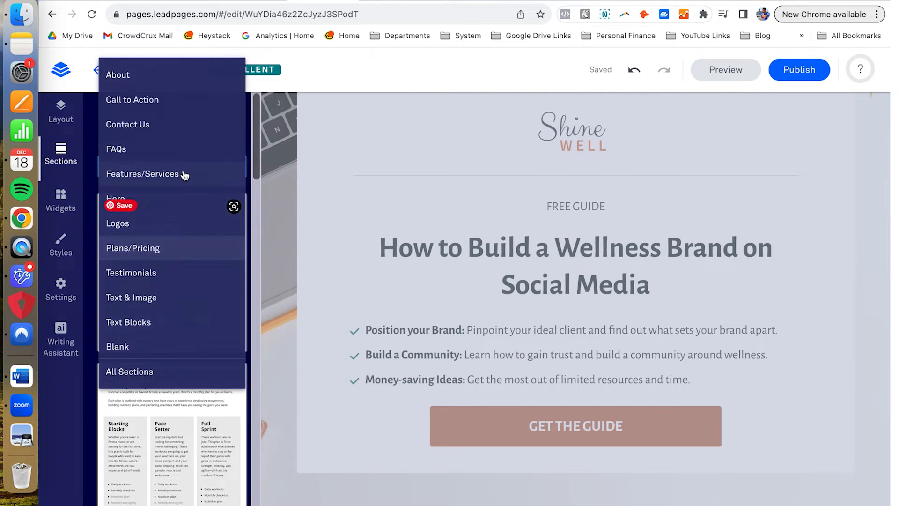
left_click(163, 255)
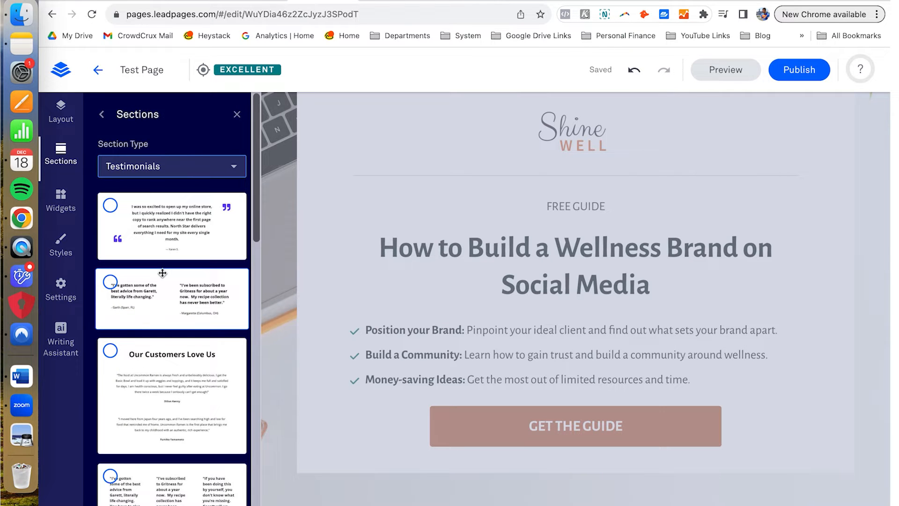
scroll(163, 273, "down", 8)
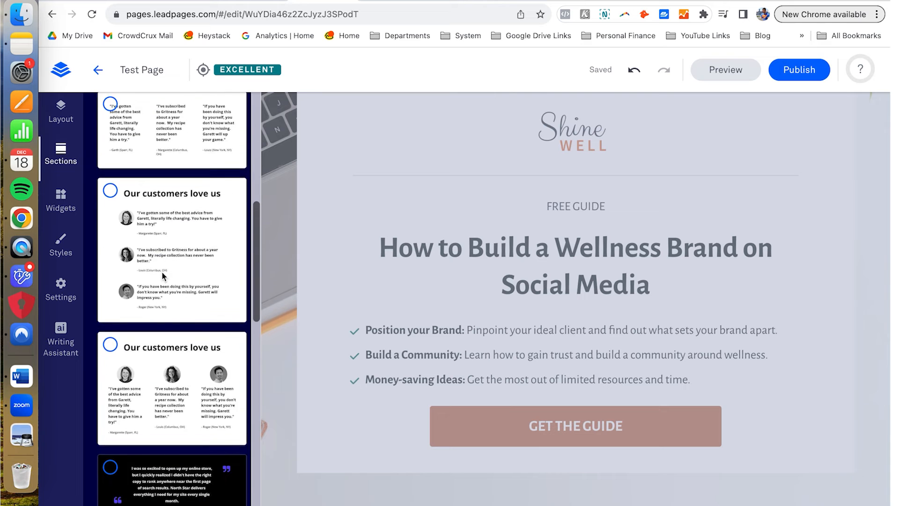
scroll(162, 273, "down", 6)
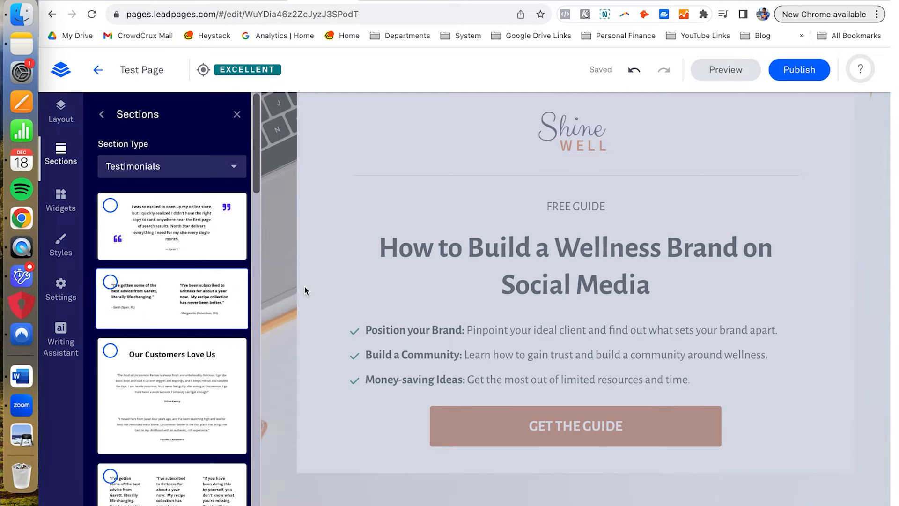
scroll(305, 288, "down", 15)
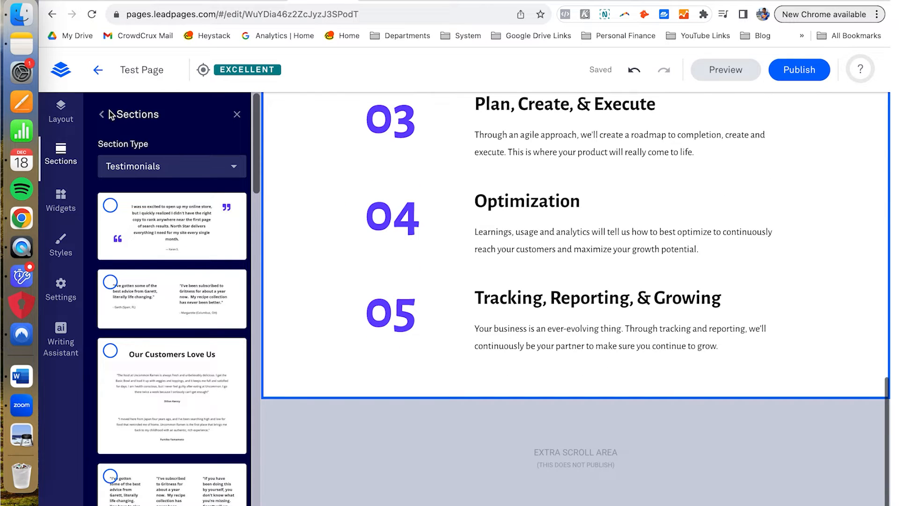
Step: Set the Features/Services 1 section to Not Visible from the Page Layout outline
left_click(105, 115)
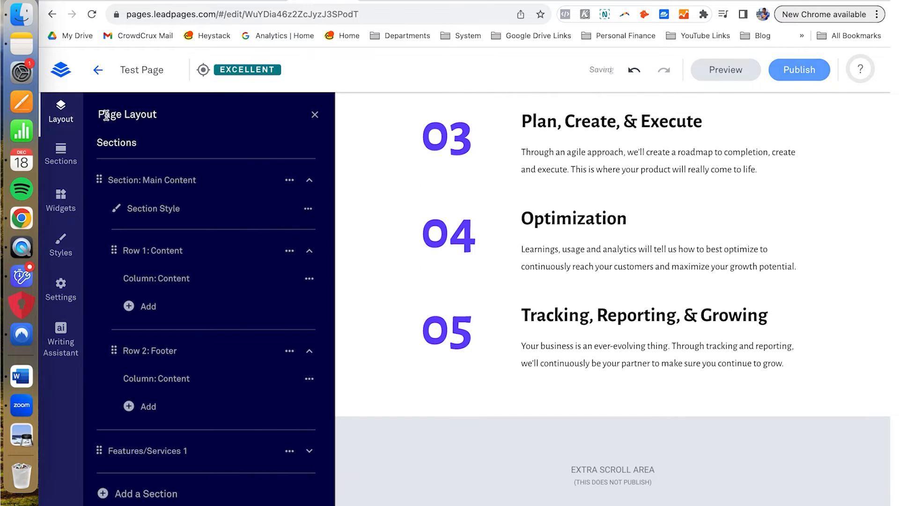
scroll(188, 304, "down", 1)
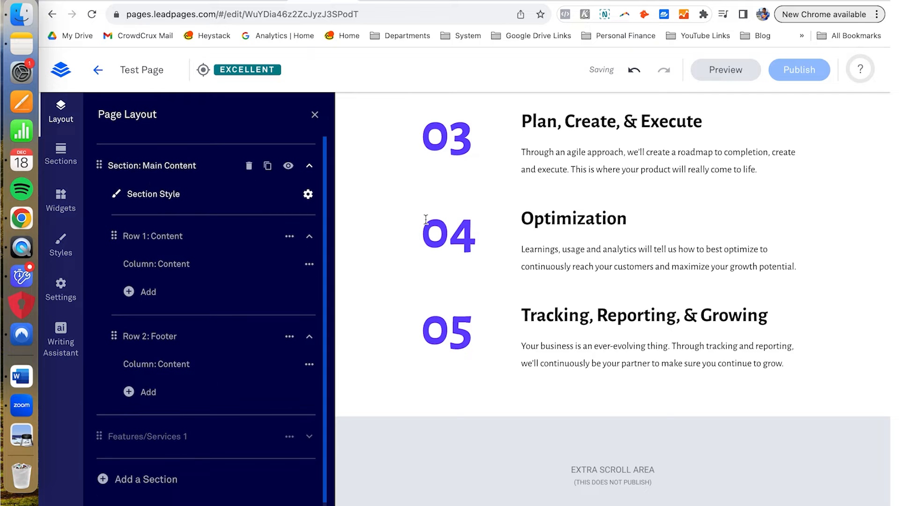
scroll(425, 219, "up", 10)
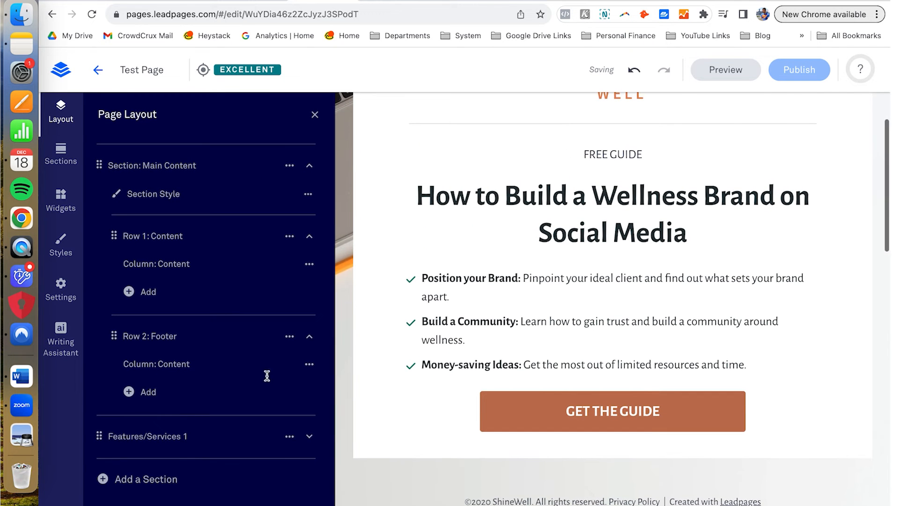
left_click(260, 437)
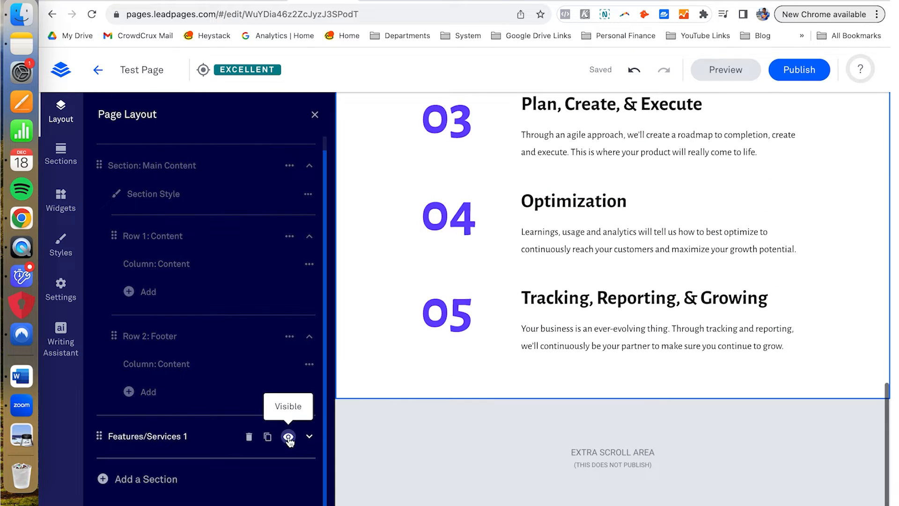
left_click(288, 437)
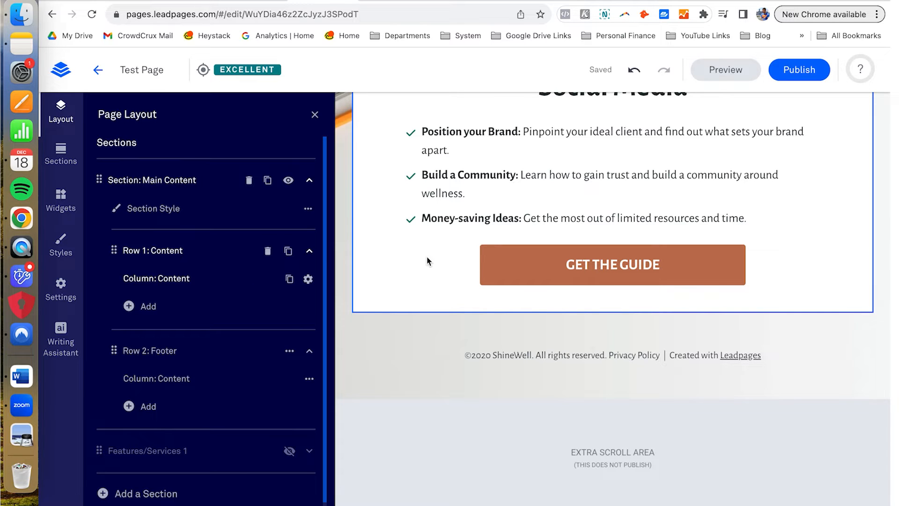
scroll(427, 257, "up", 5)
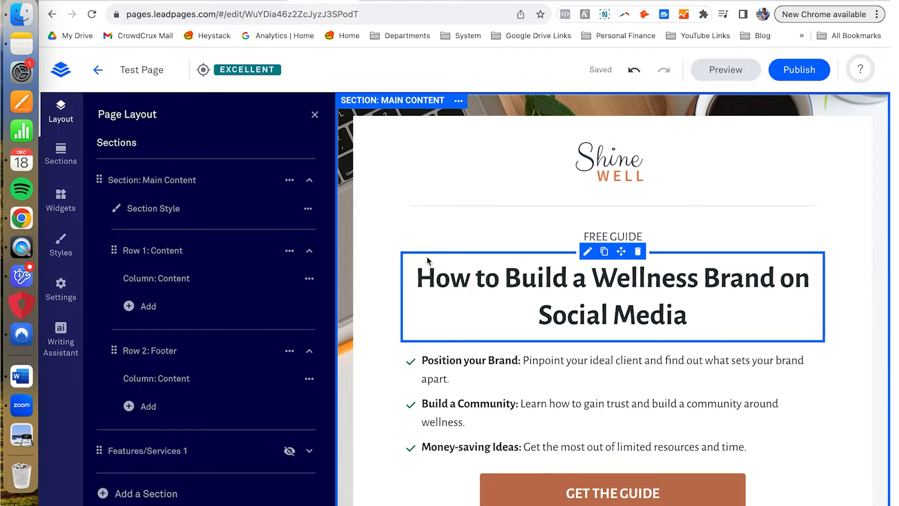
Step: Open the Widgets library with its Text, Image, Video, Button, Form, Line and Space widgets
left_click(65, 155)
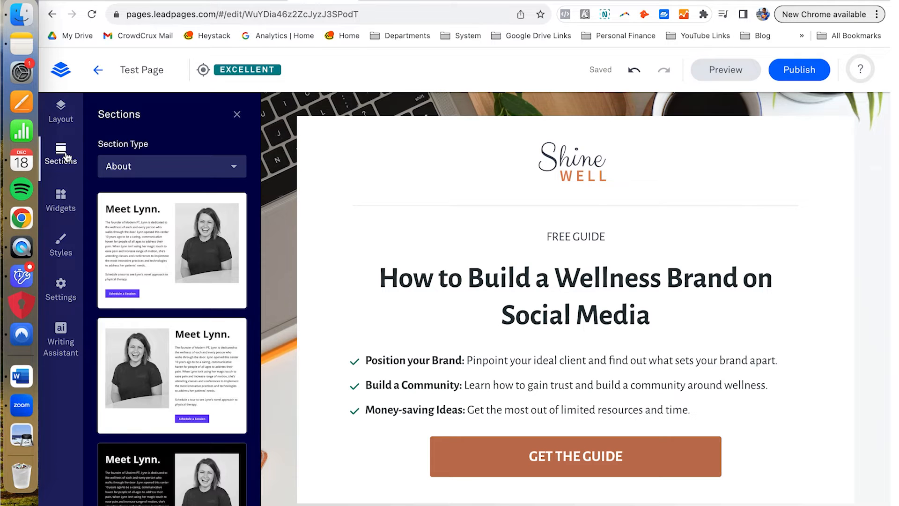
left_click(68, 196)
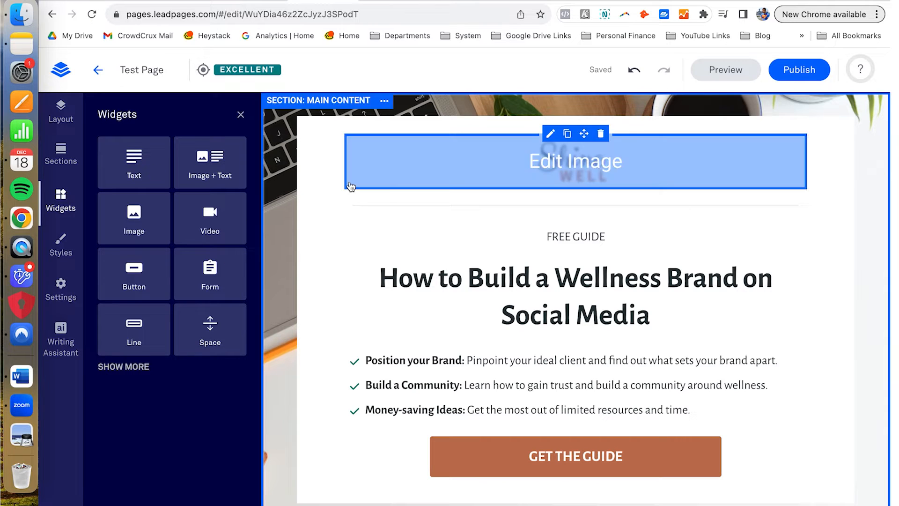
scroll(341, 196, "down", 4)
scroll(283, 234, "up", 4)
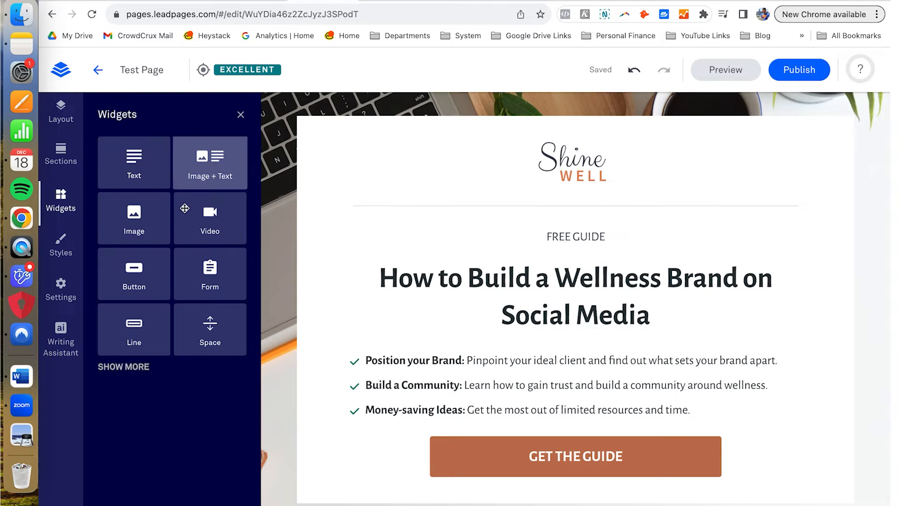
Step: Drop a Video widget beneath the 'How to Build a Wellness Brand on Social Media' headline and check it
left_click_drag(211, 216, 574, 391)
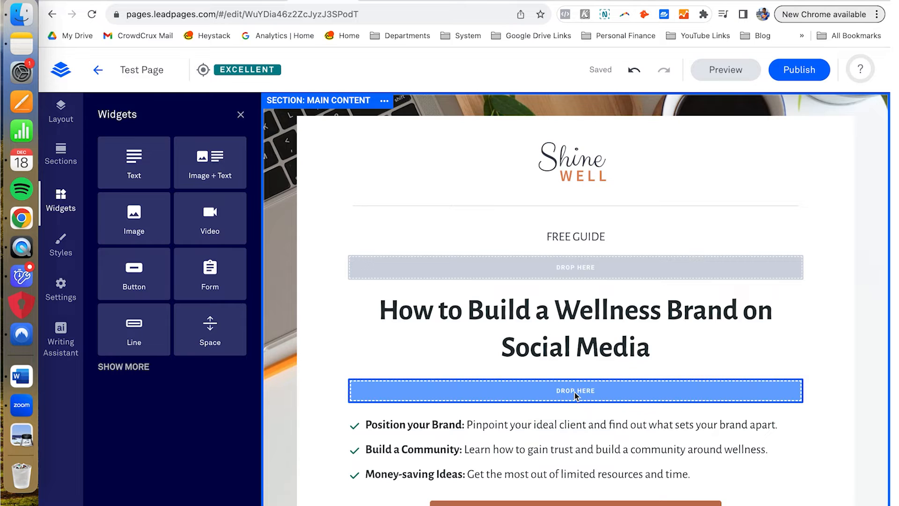
left_click_drag(575, 392, 574, 392)
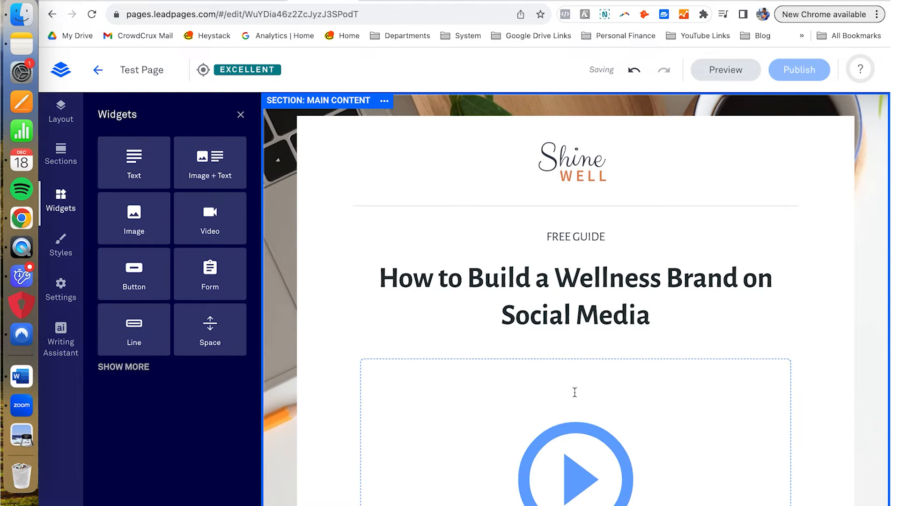
scroll(609, 375, "down", 5)
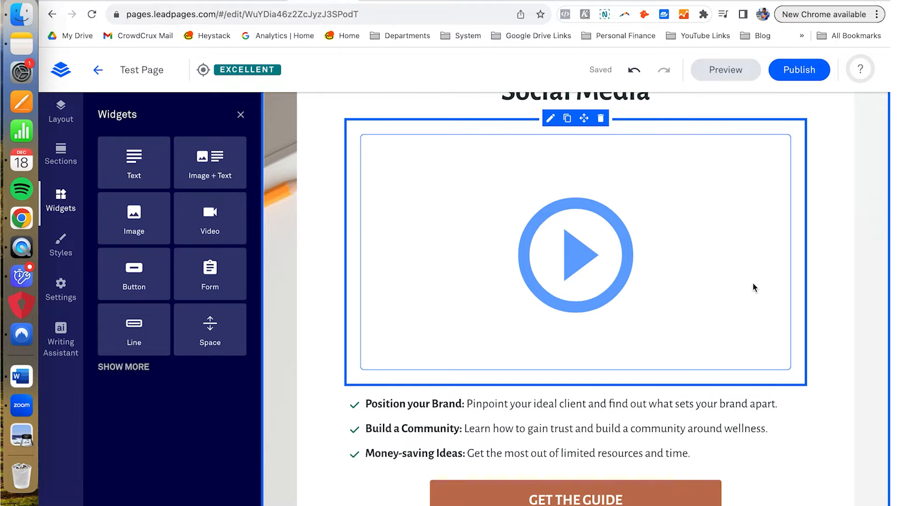
scroll(813, 254, "up", 3)
scroll(813, 255, "down", 2)
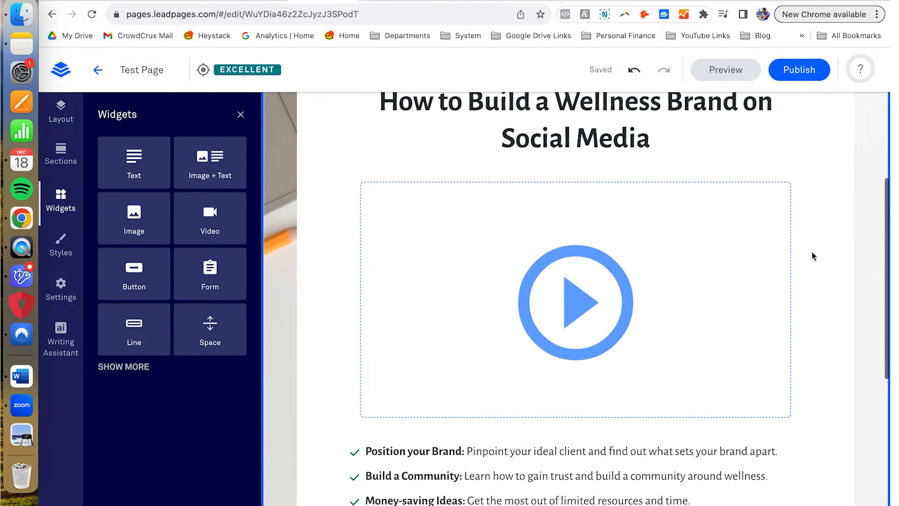
scroll(540, 271, "down", 5)
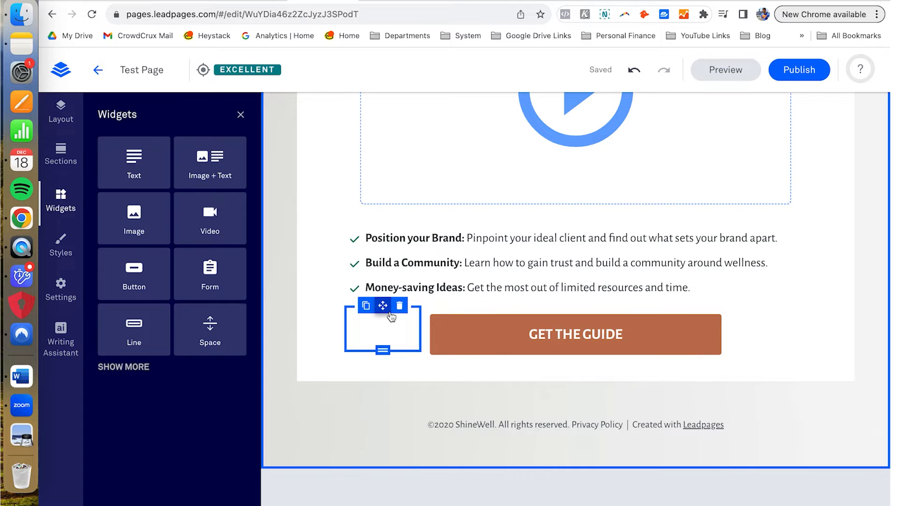
scroll(392, 317, "up", 5)
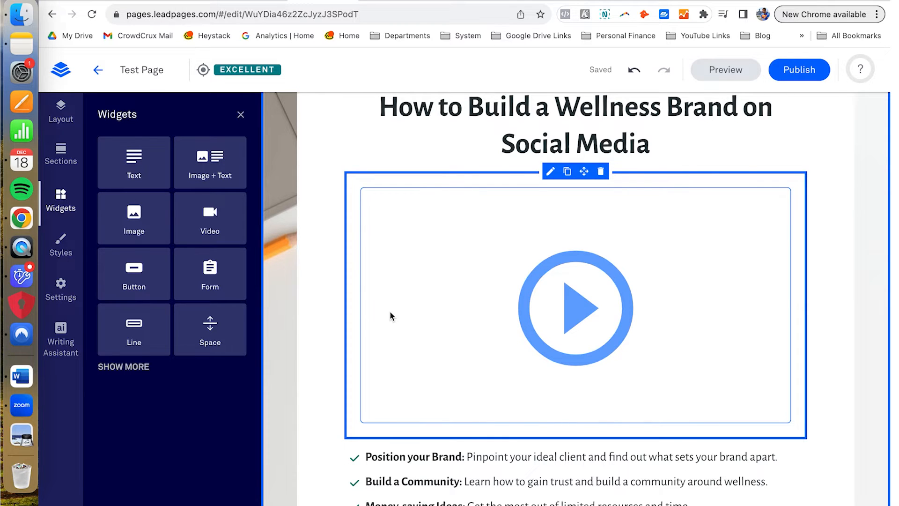
scroll(376, 288, "down", 7)
scroll(361, 281, "up", 10)
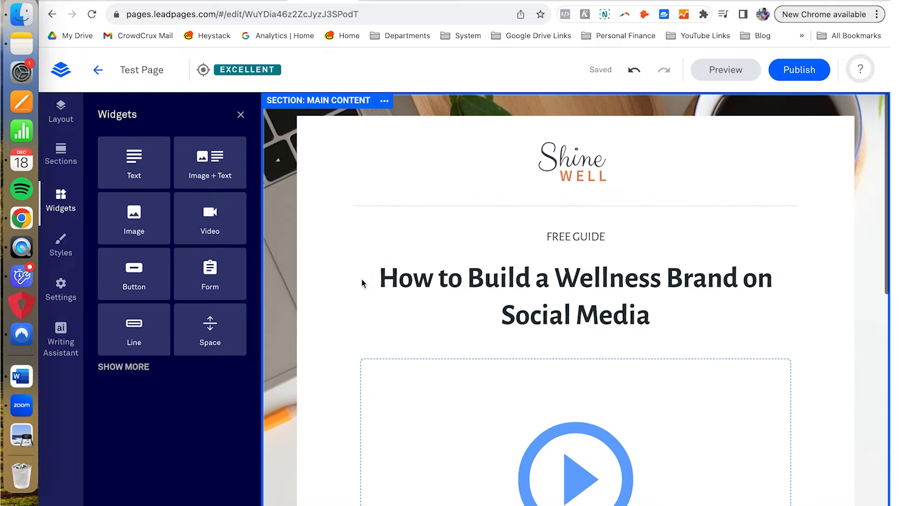
scroll(361, 279, "down", 5)
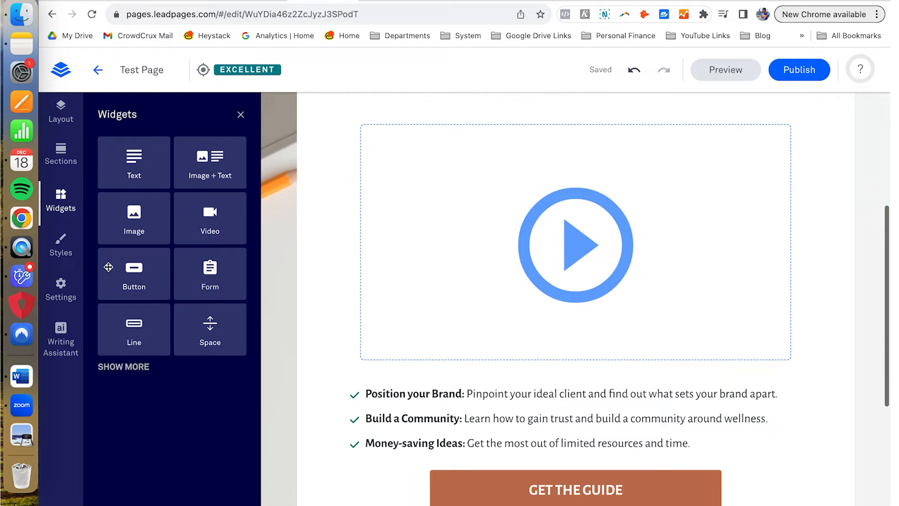
Step: Open Page Styles and scroll through the page-wide style settings
left_click(70, 250)
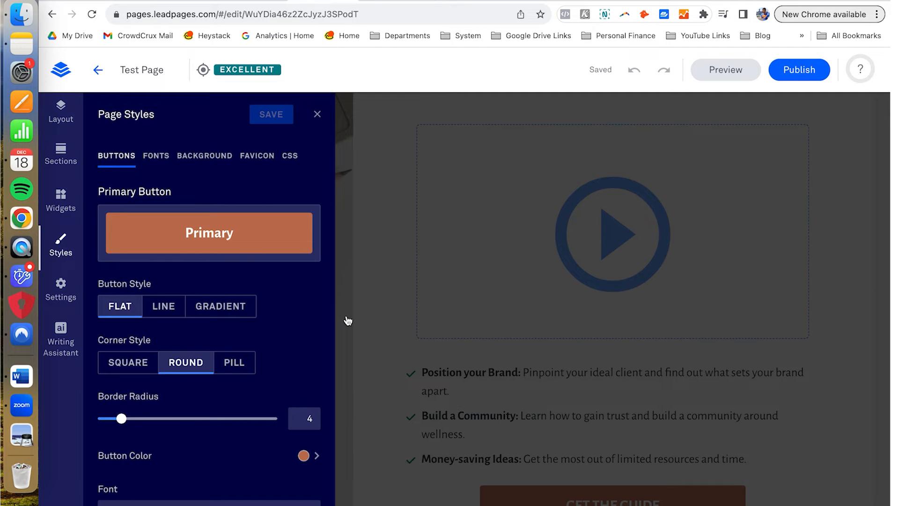
scroll(293, 336, "down", 8)
scroll(294, 337, "up", 3)
scroll(294, 338, "up", 5)
scroll(172, 189, "down", 7)
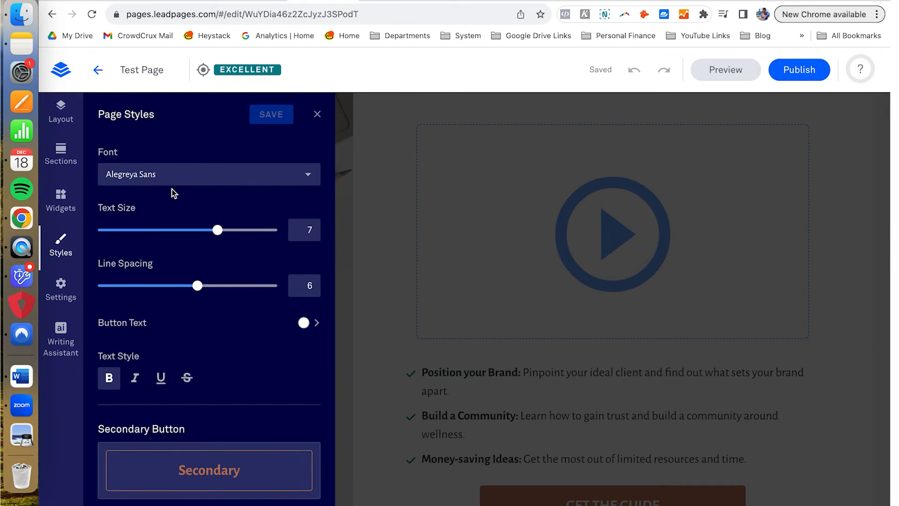
scroll(173, 189, "down", 4)
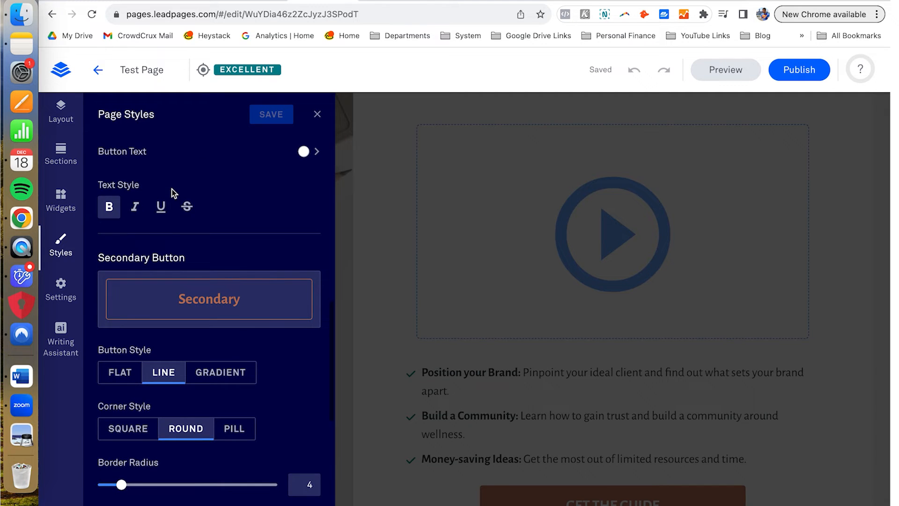
scroll(172, 190, "up", 5)
scroll(172, 189, "up", 5)
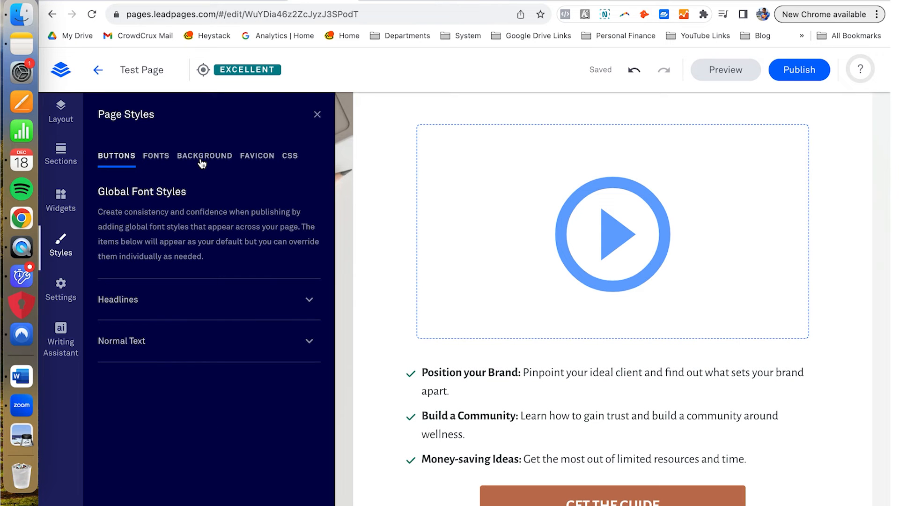
Step: Review the Background, Favicon and CSS options, then close Page Styles
left_click(202, 159)
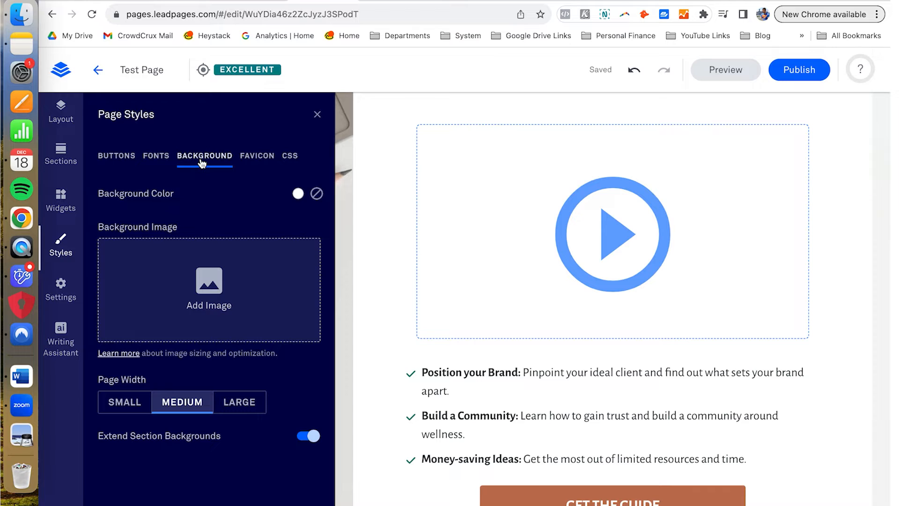
left_click(252, 159)
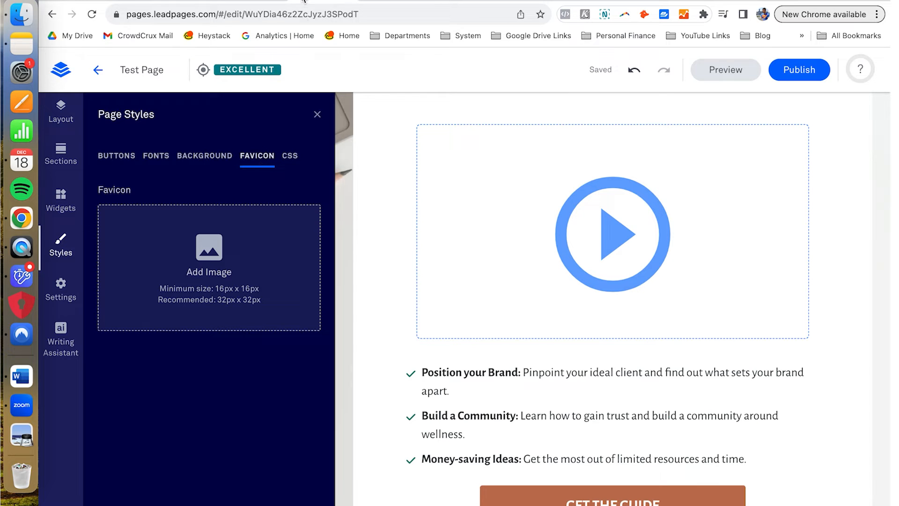
left_click(291, 159)
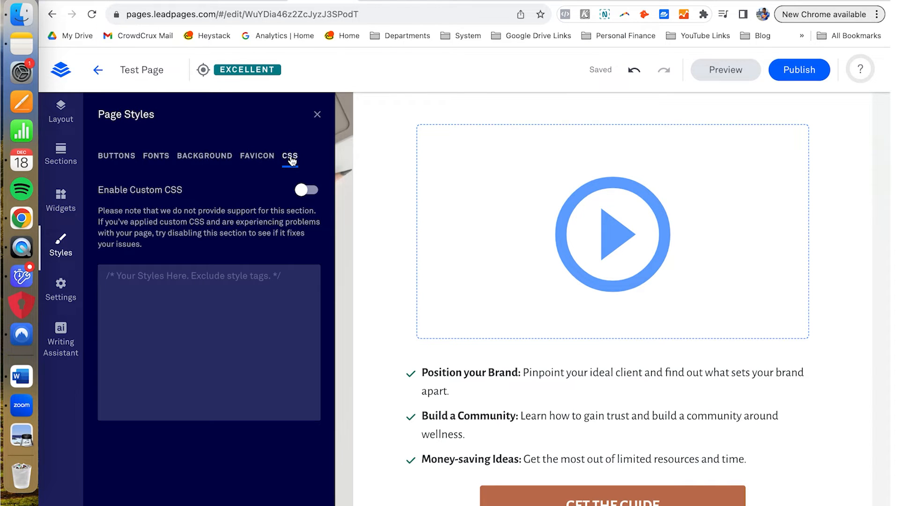
left_click(317, 115)
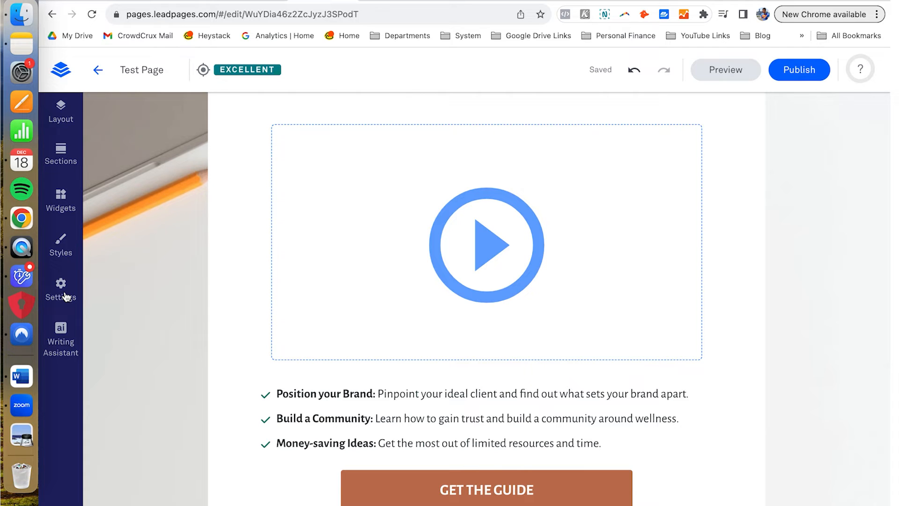
left_click(61, 290)
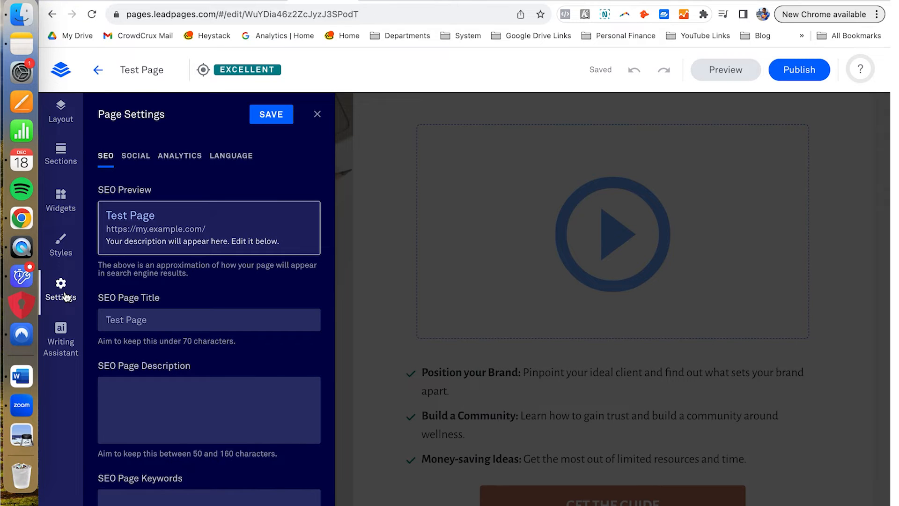
scroll(239, 250, "down", 3)
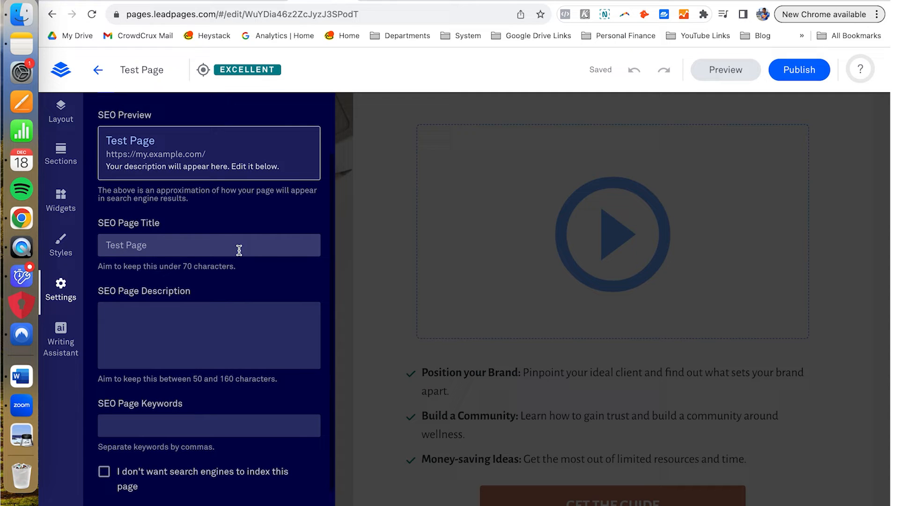
left_click(228, 246)
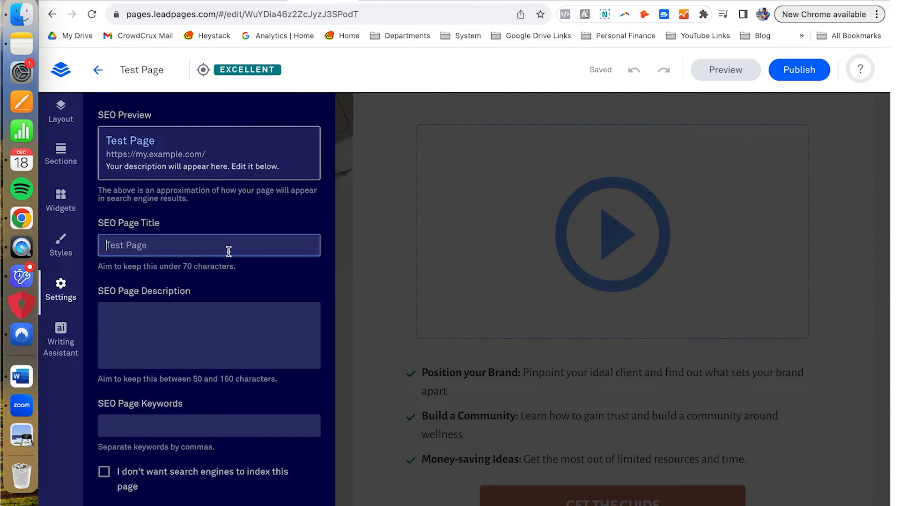
left_click(232, 325)
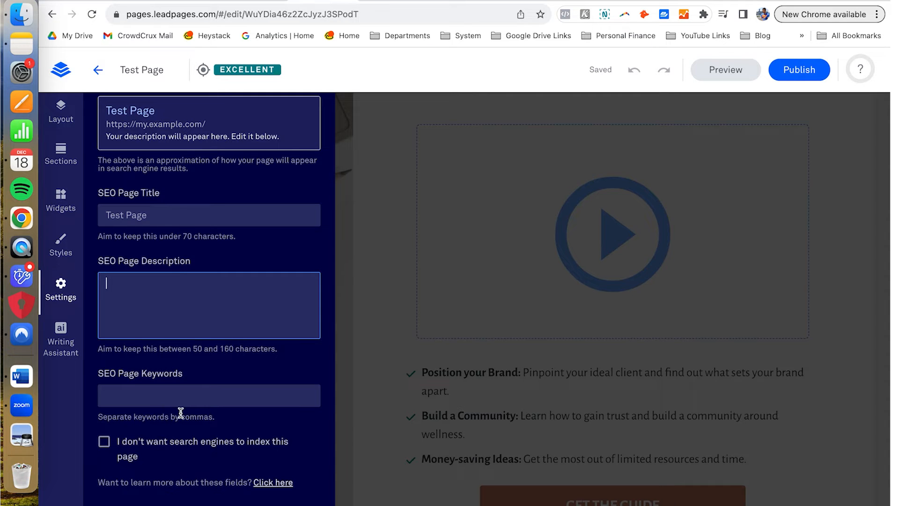
scroll(181, 412, "up", 4)
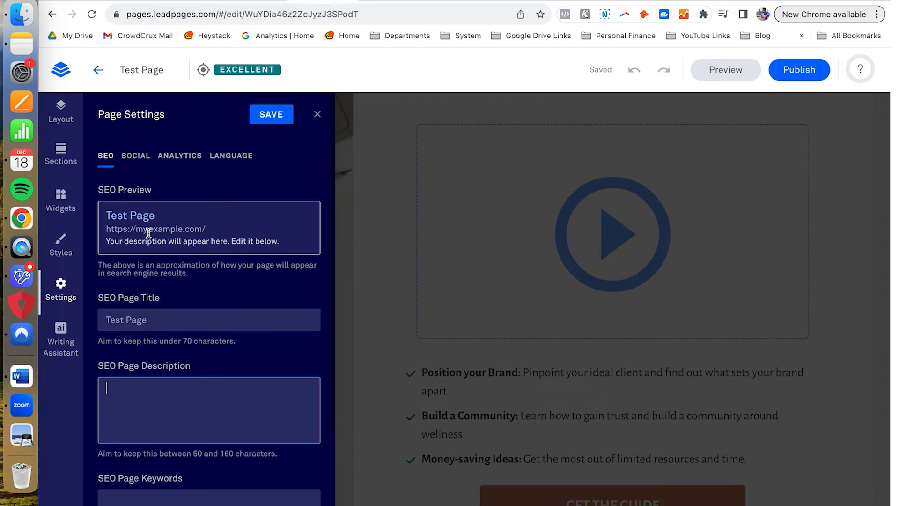
left_click(136, 159)
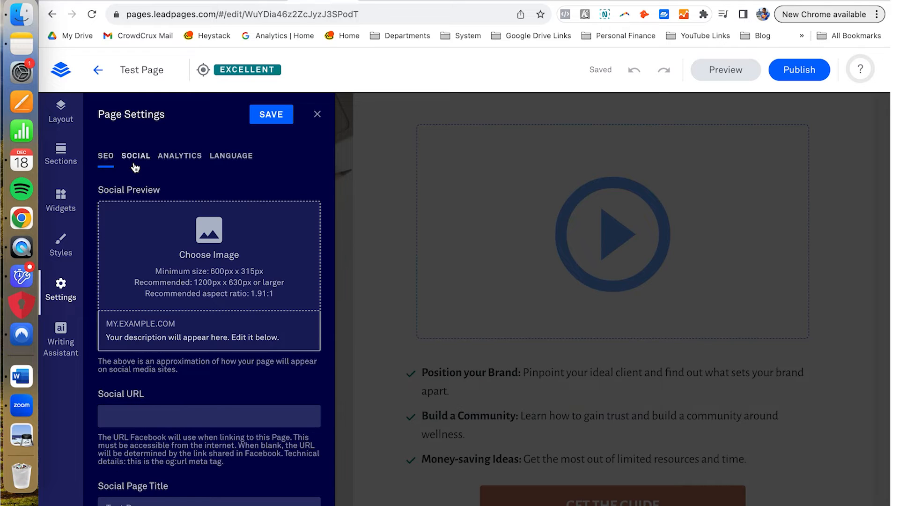
scroll(159, 164, "down", 1)
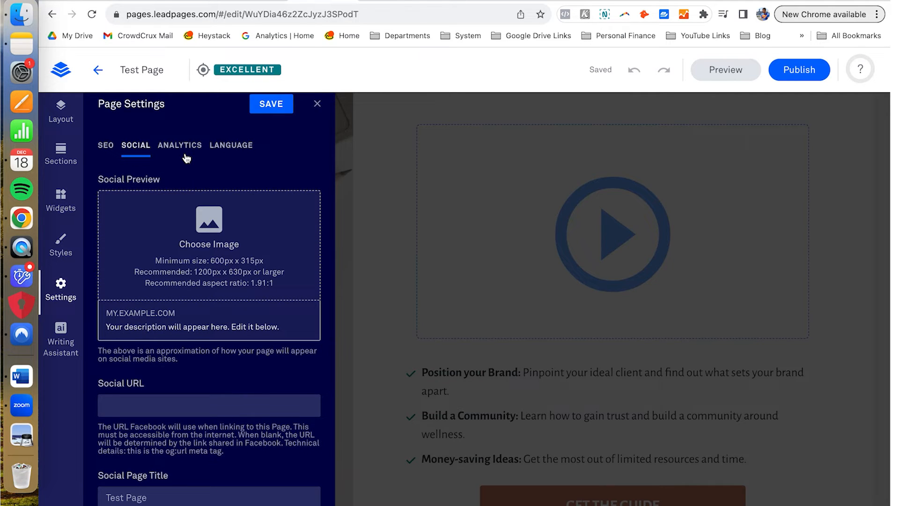
scroll(237, 249, "down", 6)
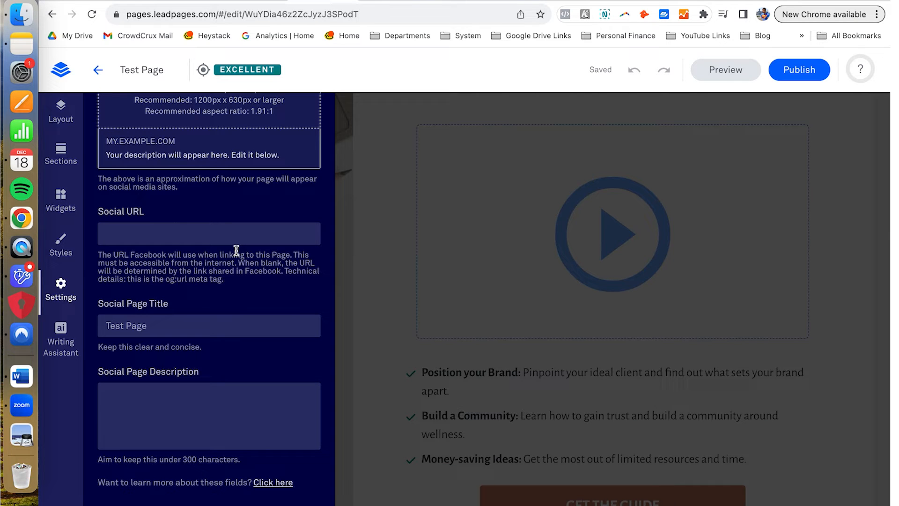
scroll(236, 249, "up", 6)
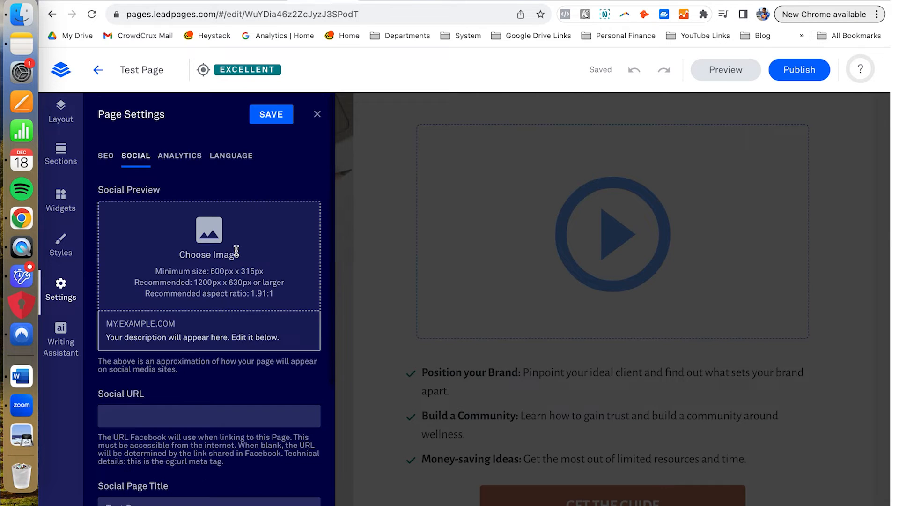
left_click(187, 159)
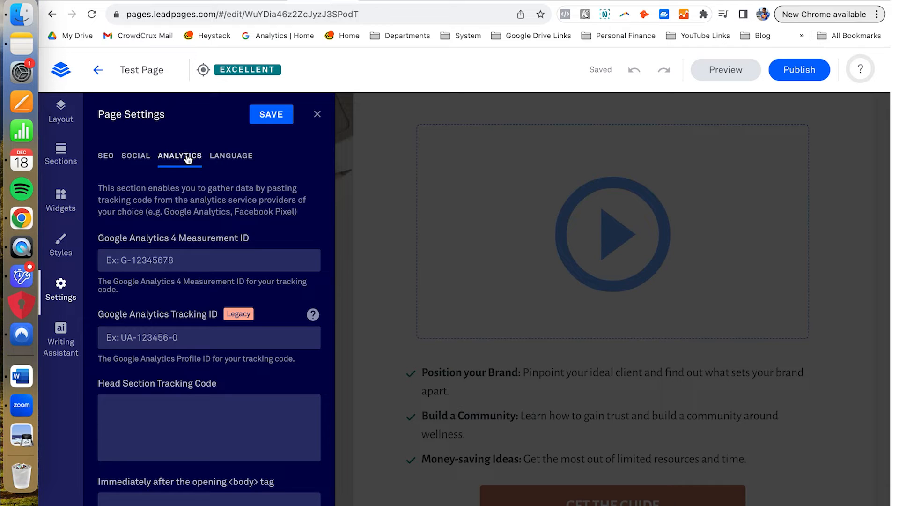
scroll(255, 198, "down", 2)
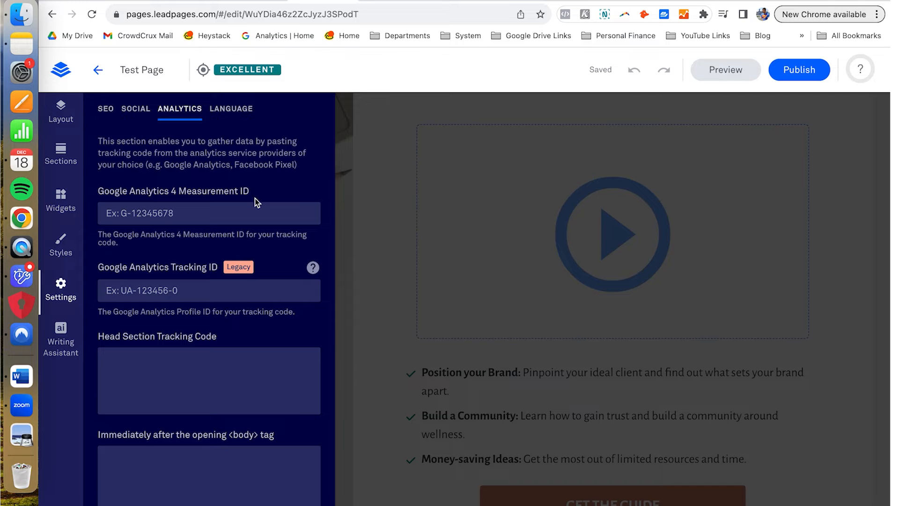
scroll(255, 198, "down", 3)
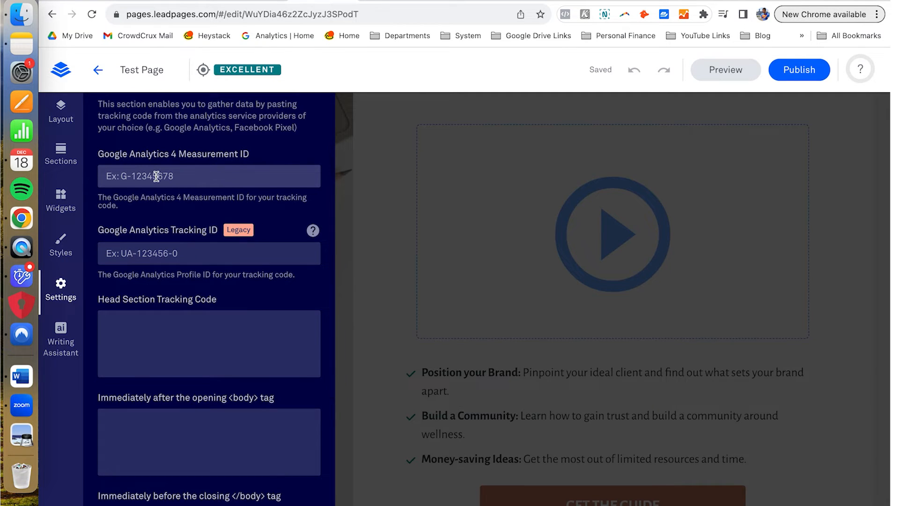
scroll(156, 176, "down", 5)
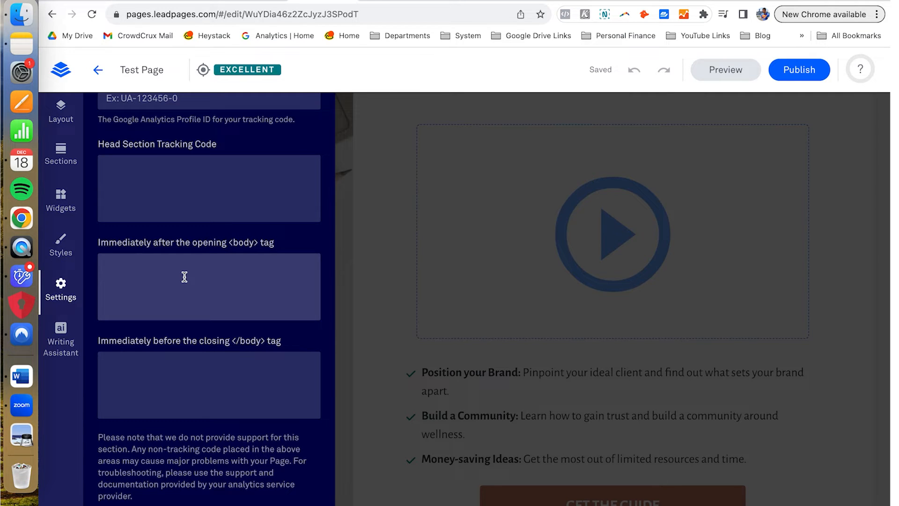
scroll(184, 277, "up", 2)
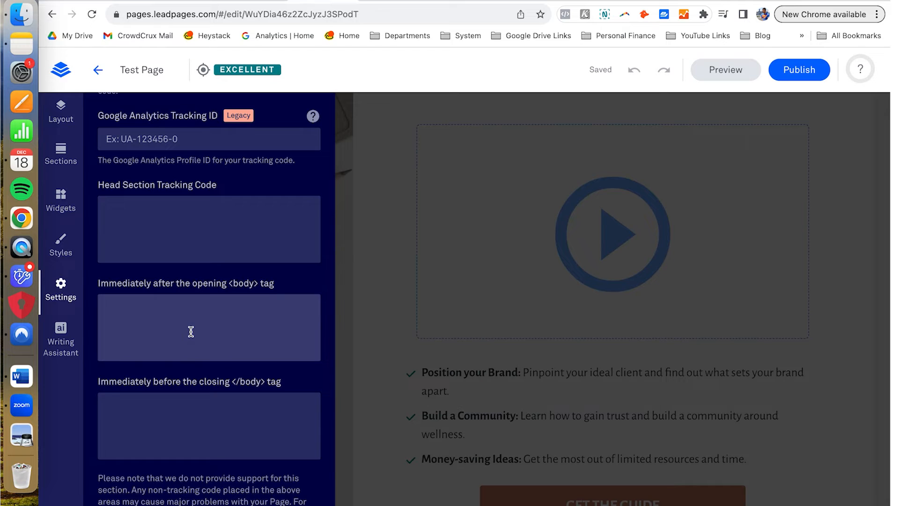
scroll(191, 331, "up", 5)
left_click(248, 159)
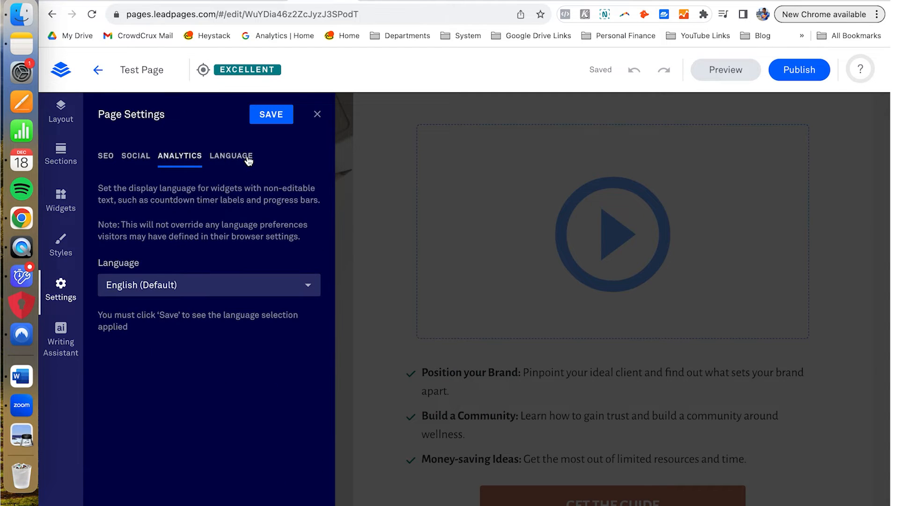
left_click(66, 344)
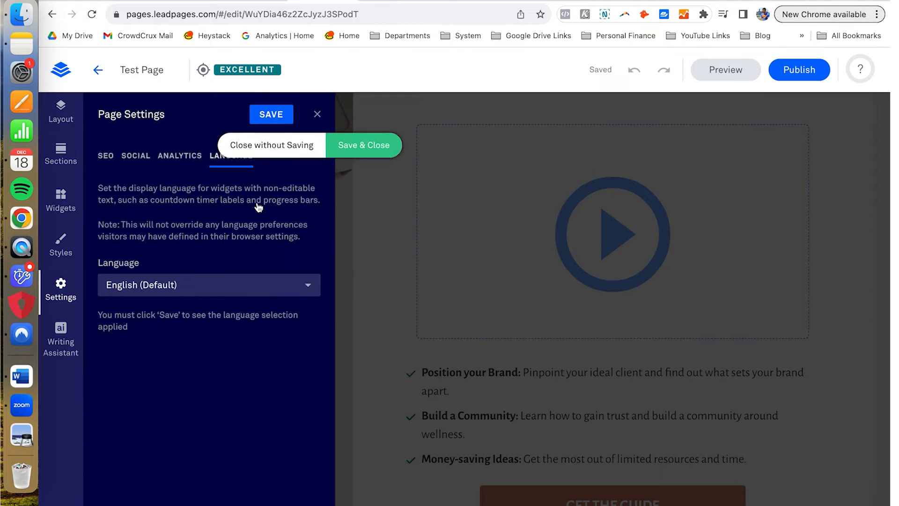
left_click(265, 145)
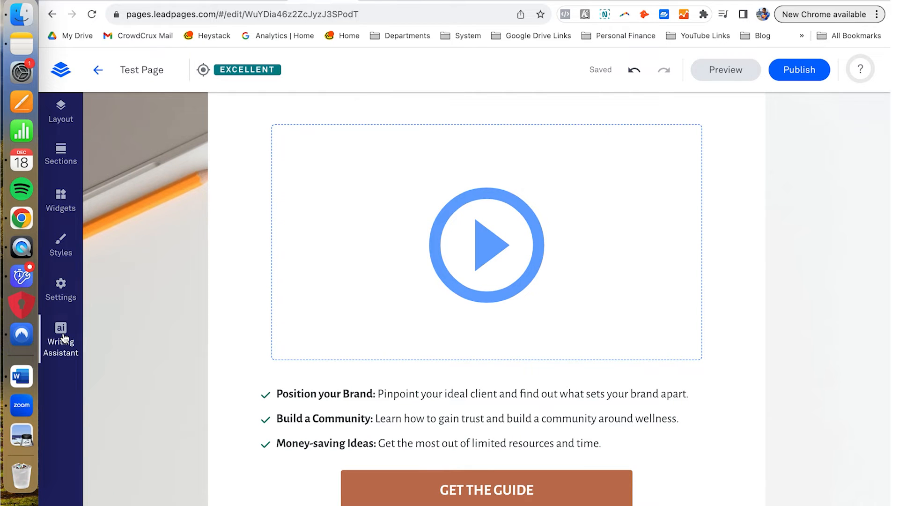
left_click(65, 338)
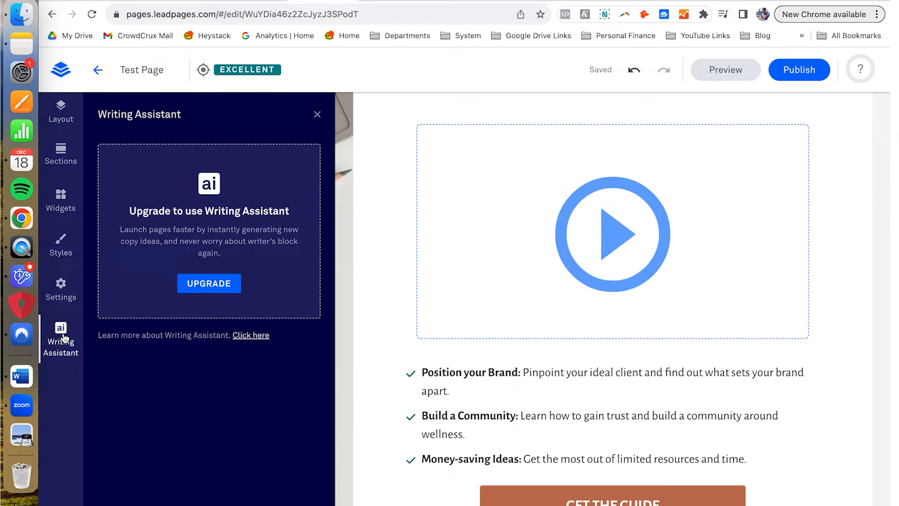
left_click(316, 112)
scroll(429, 263, "down", 5)
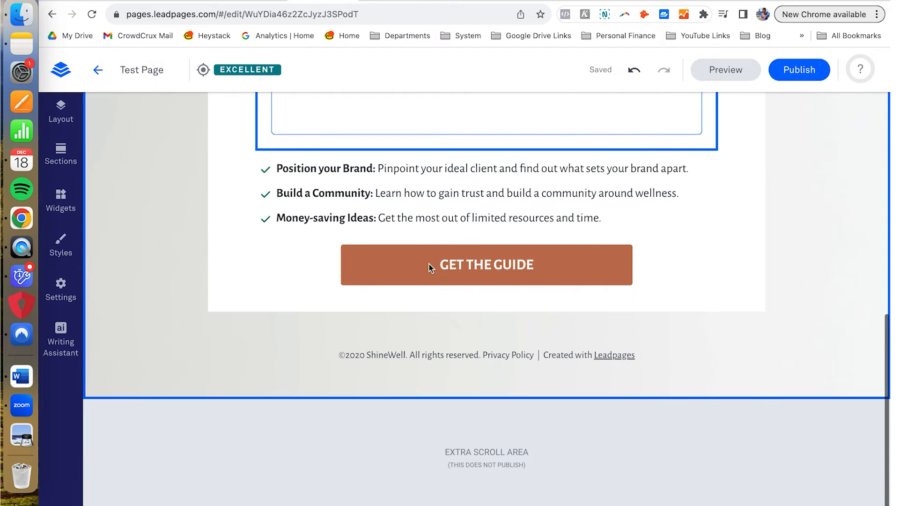
left_click(429, 263)
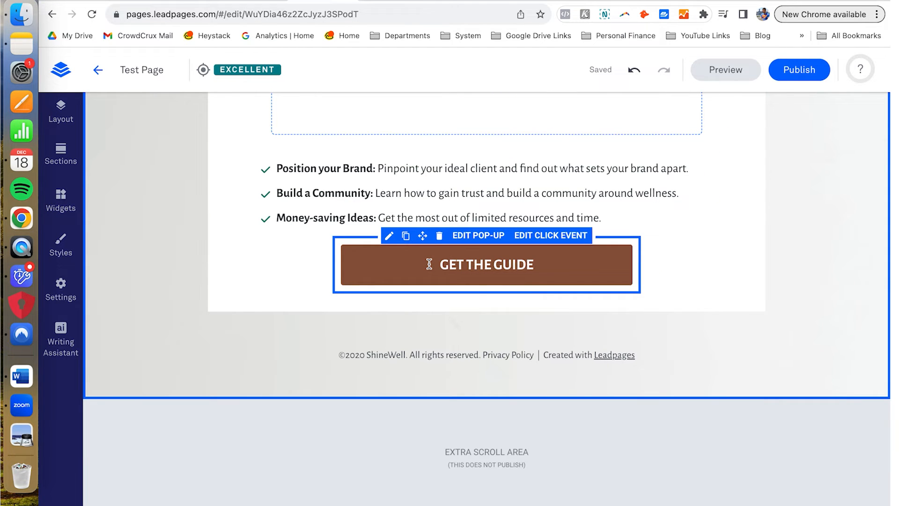
left_click(171, 136)
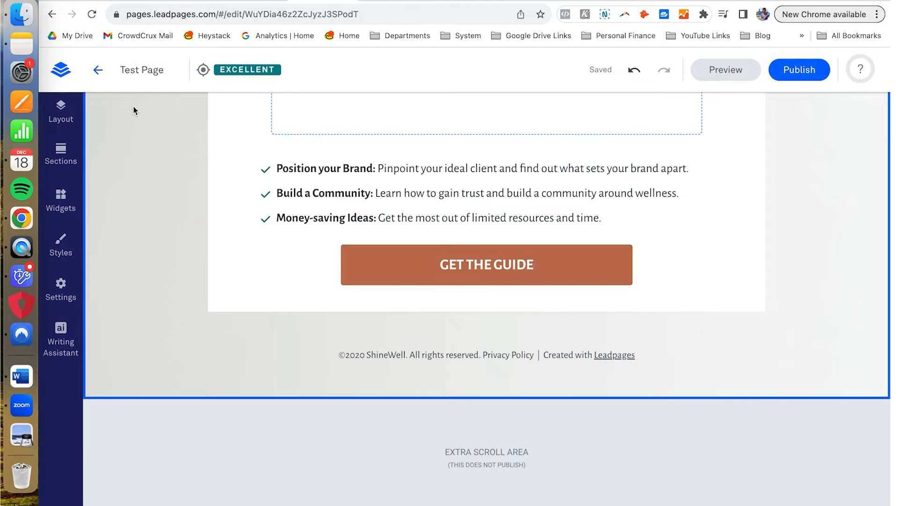
scroll(89, 141, "up", 10)
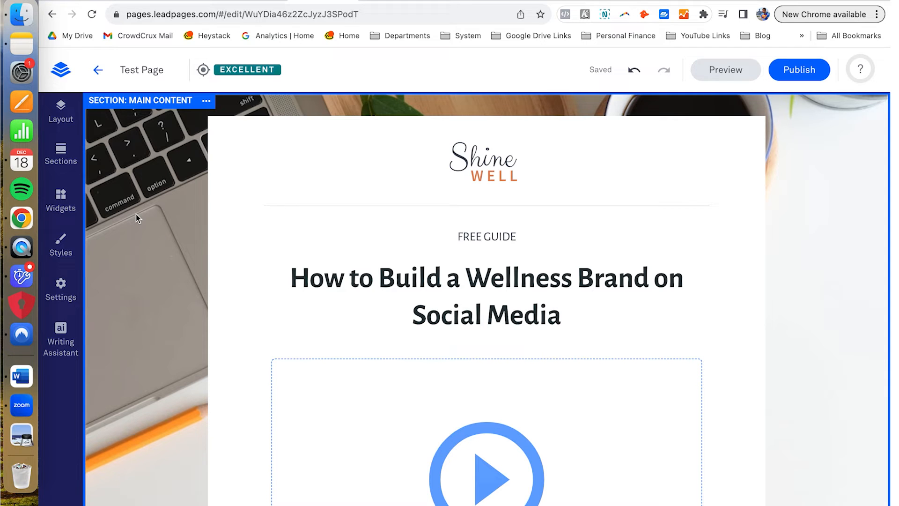
Step: Open Main Content section settings, browse background images without choosing one, and scroll the page
left_click(206, 101)
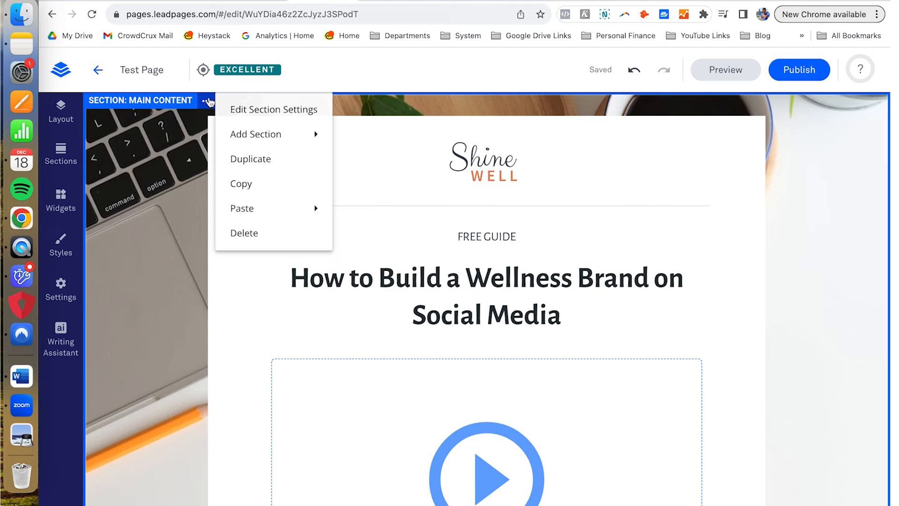
left_click(270, 120)
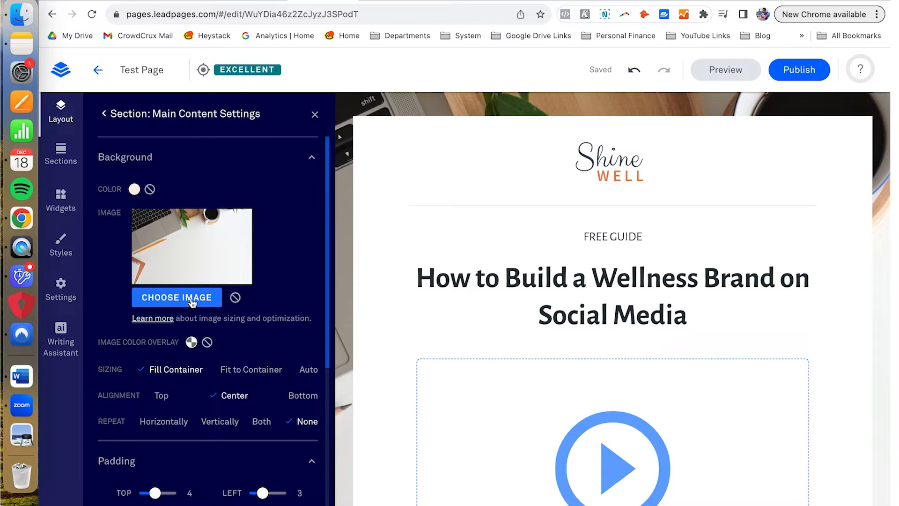
left_click(192, 300)
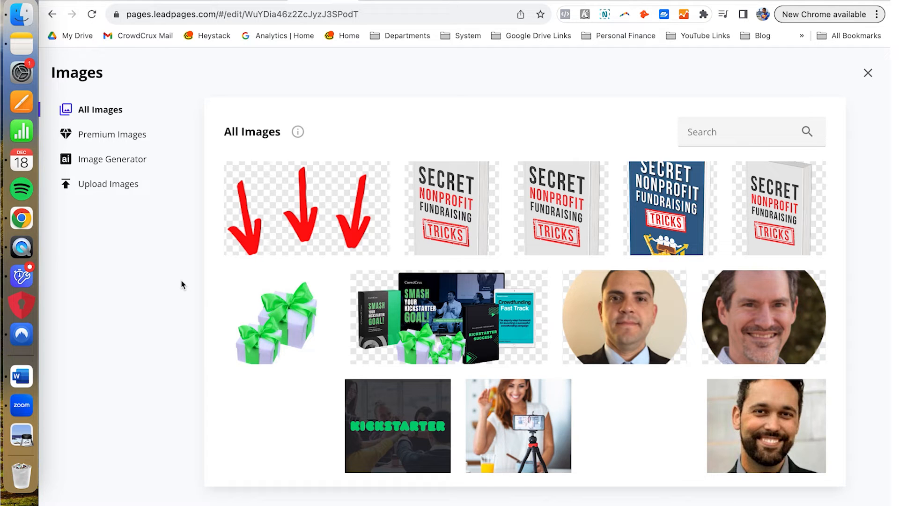
left_click(866, 75)
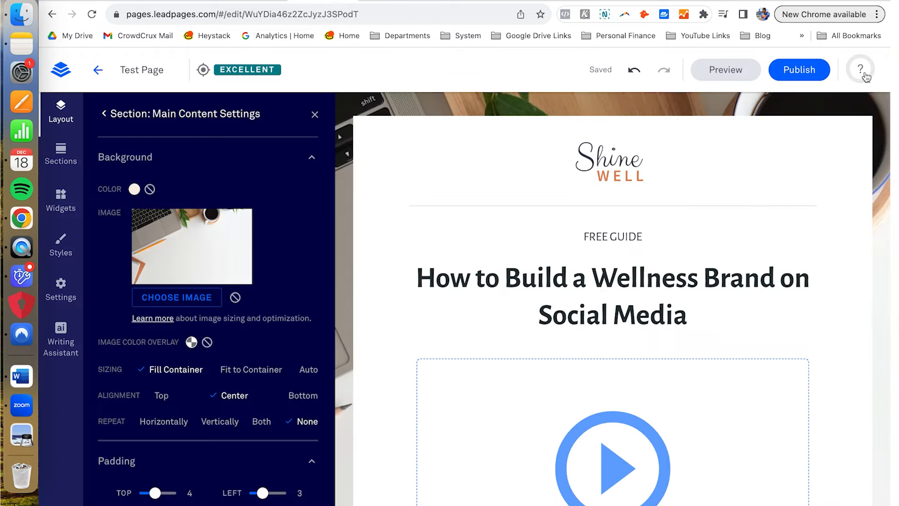
scroll(817, 217, "down", 10)
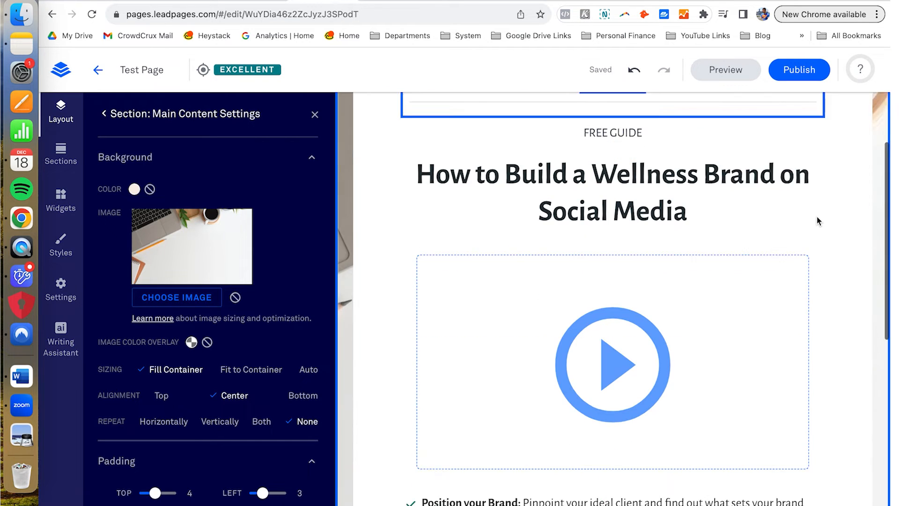
scroll(677, 261, "up", 5)
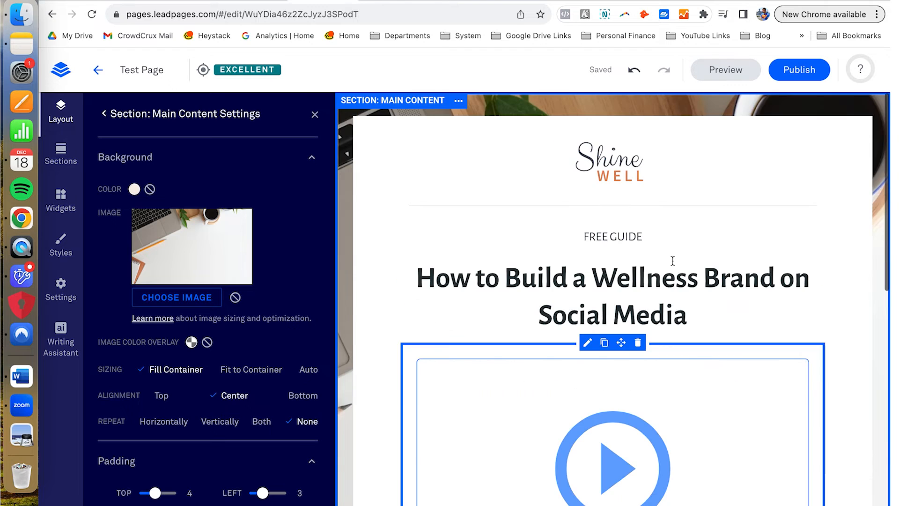
scroll(672, 257, "down", 9)
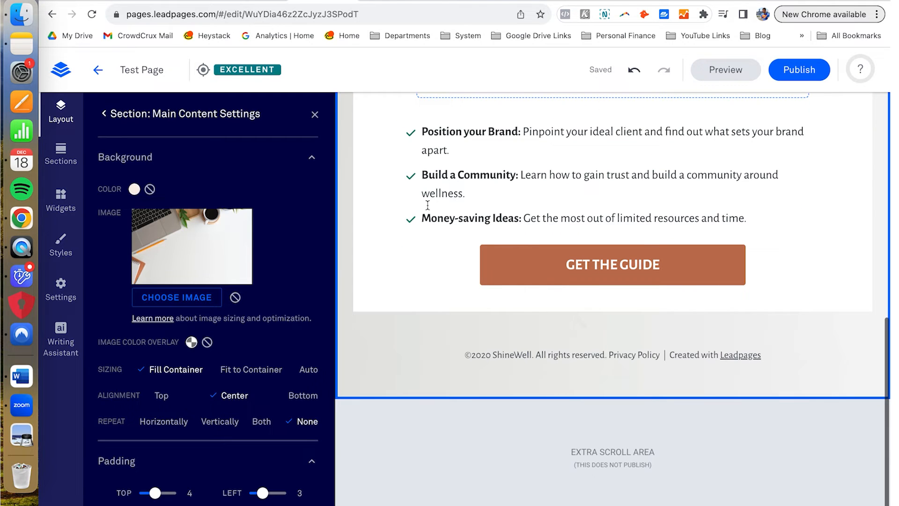
Step: Close the section settings and open the GET THE GUIDE pop-up in the editor
left_click(314, 114)
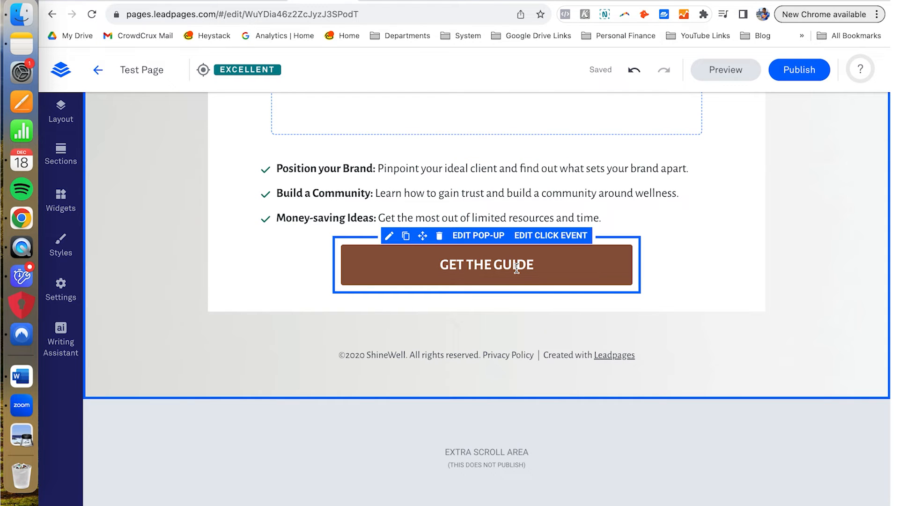
left_click(476, 235)
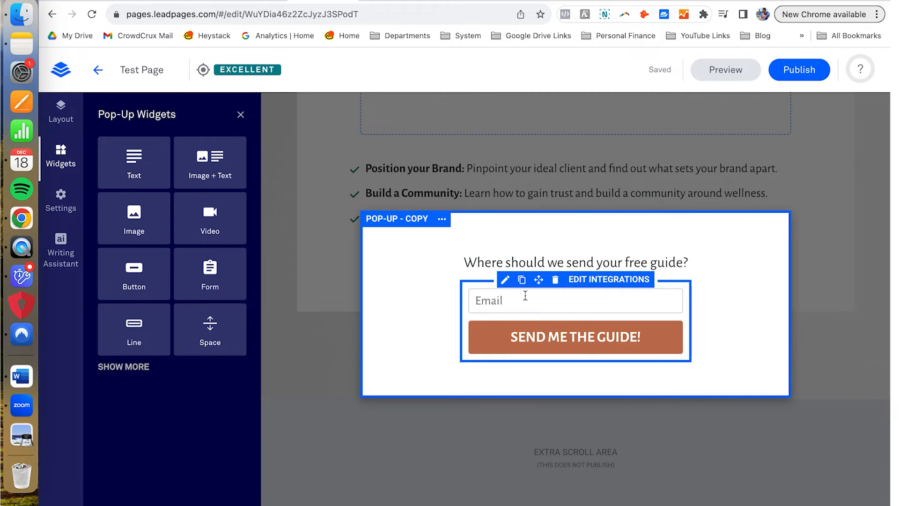
Step: In the form's Fields step, add a First Name field under Email
left_click(581, 285)
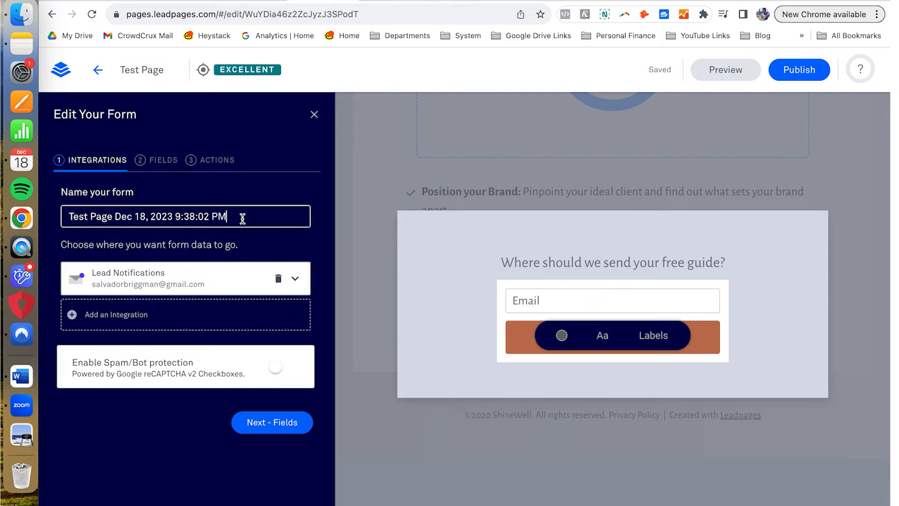
left_click_drag(234, 218, 70, 216)
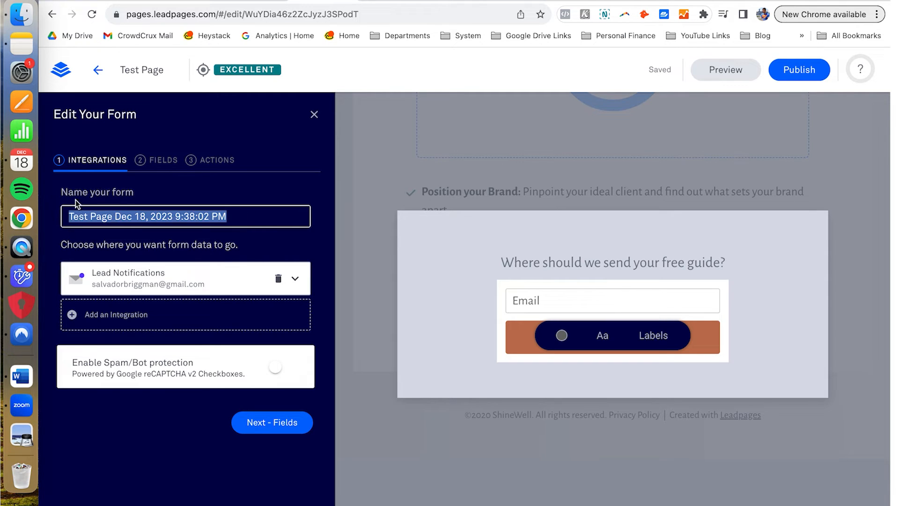
left_click(176, 165)
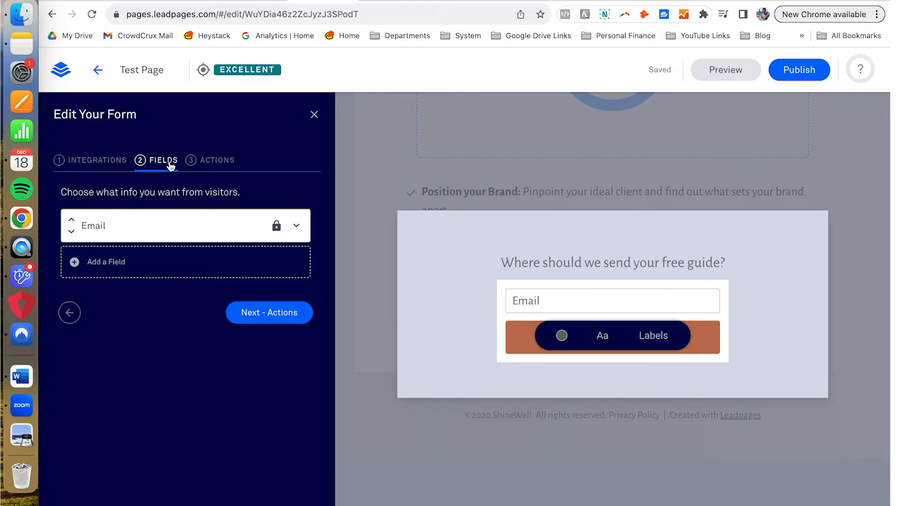
left_click(119, 262)
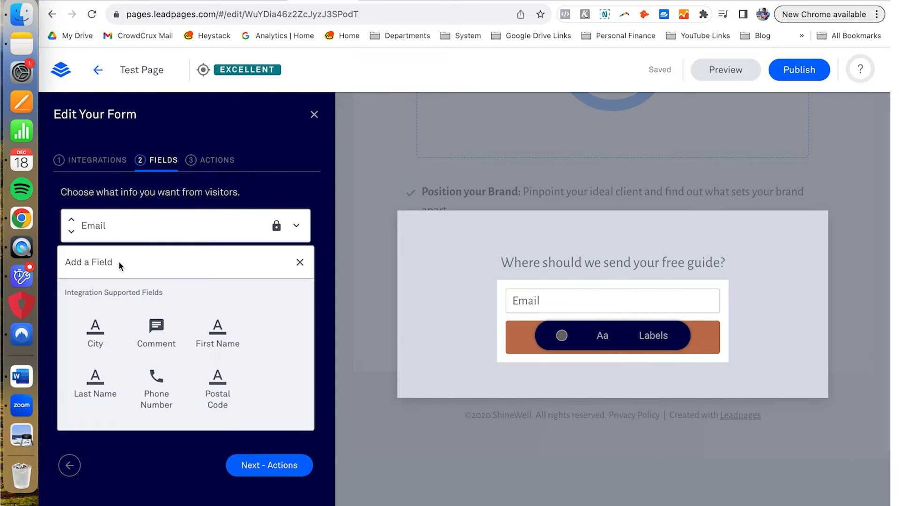
left_click(216, 341)
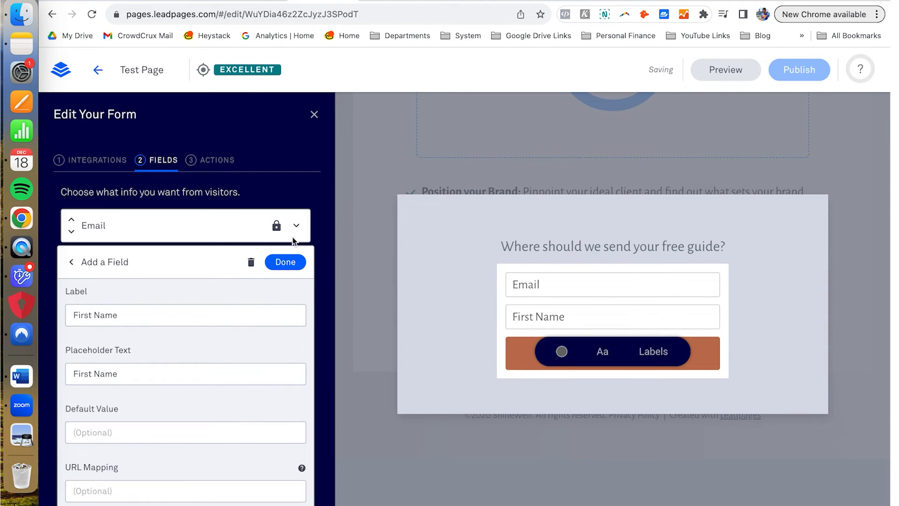
scroll(260, 265, "down", 5)
scroll(273, 251, "up", 5)
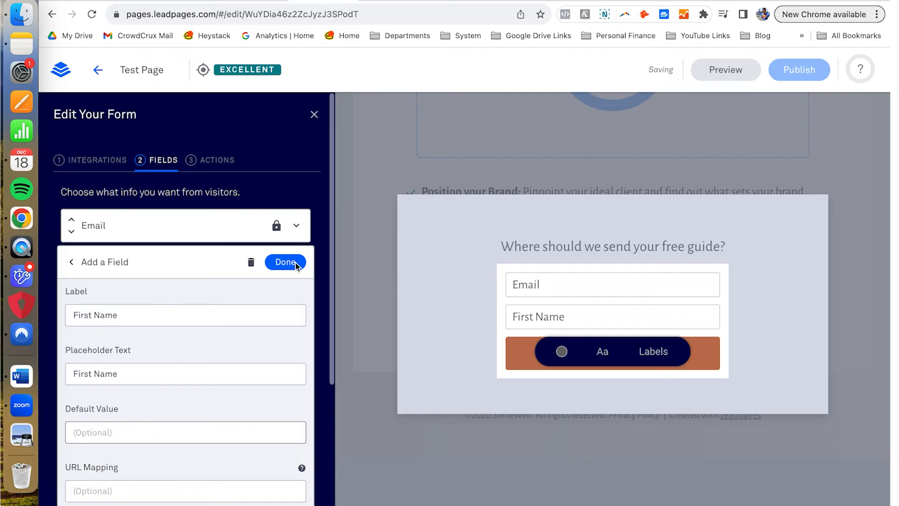
left_click(285, 262)
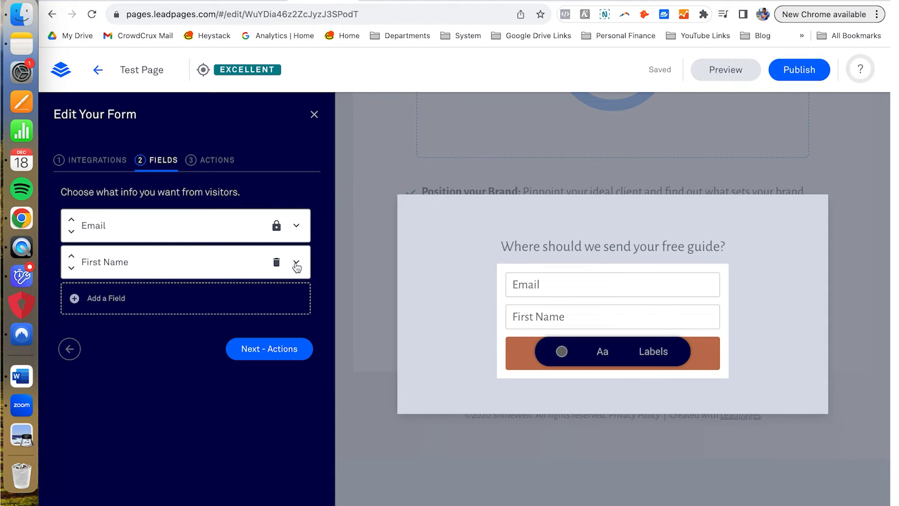
Step: Step through the form's Integrations and Fields tabs to its Actions tab
left_click(117, 166)
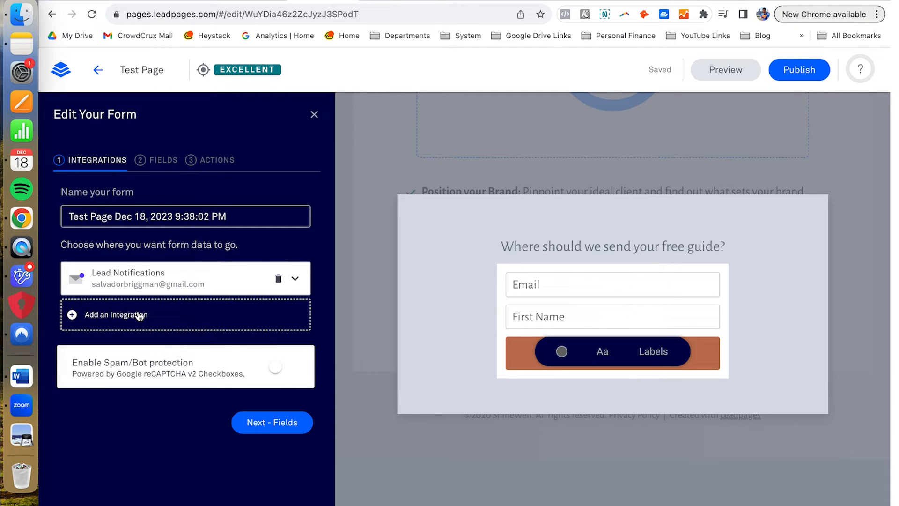
left_click(168, 161)
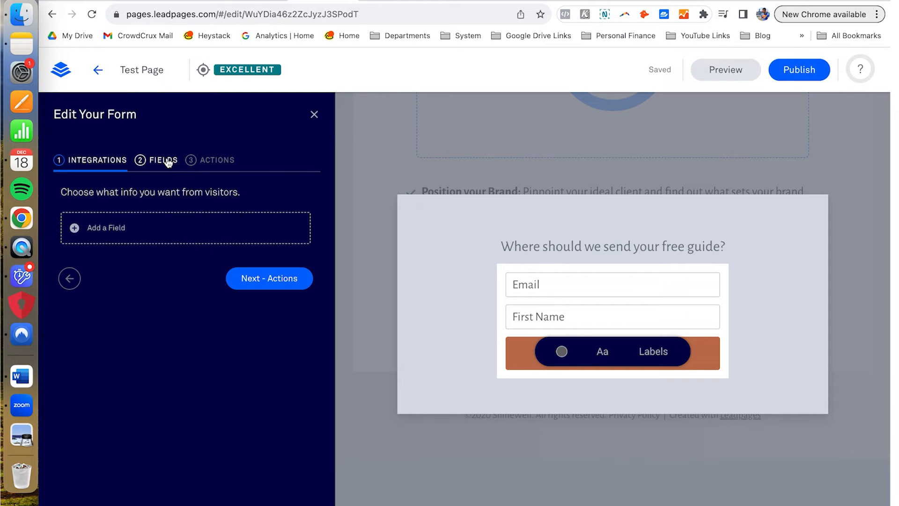
left_click(222, 166)
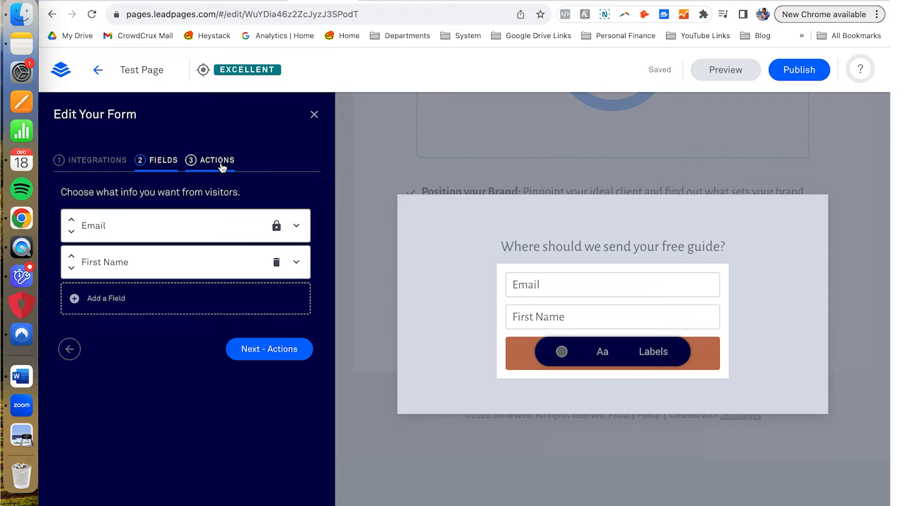
left_click(222, 166)
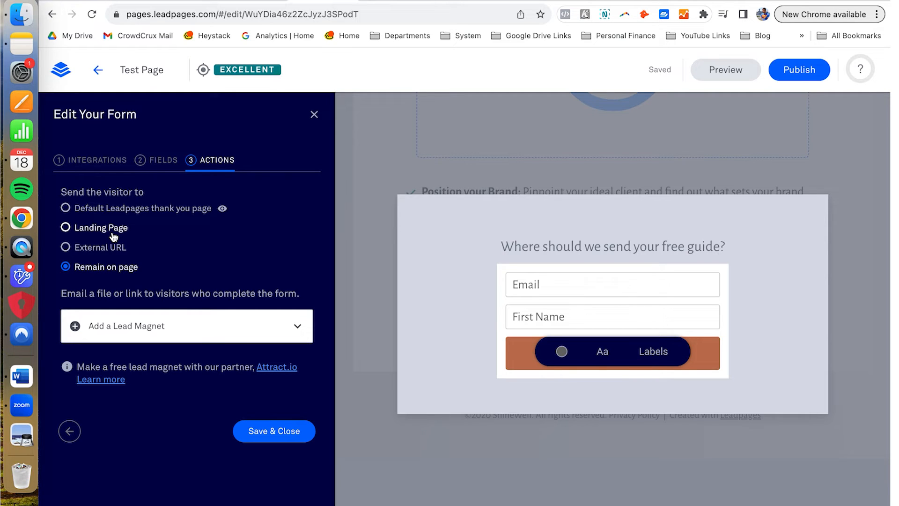
Step: Set the form to send visitors to the Default Leadpages thank you page and save it
left_click(66, 209)
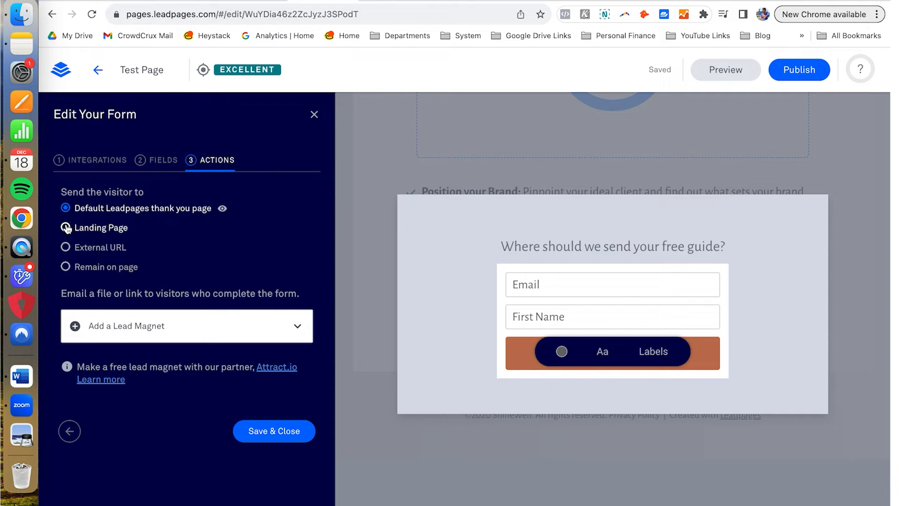
left_click(66, 228)
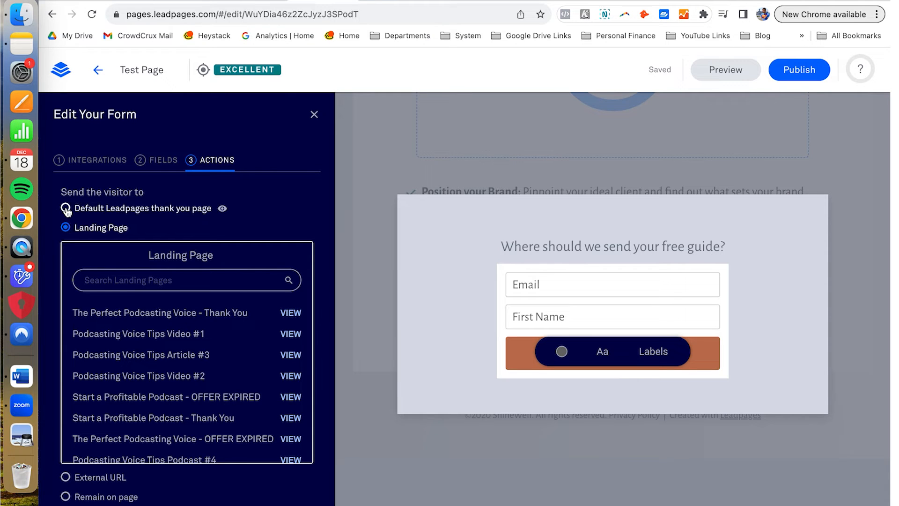
left_click(66, 209)
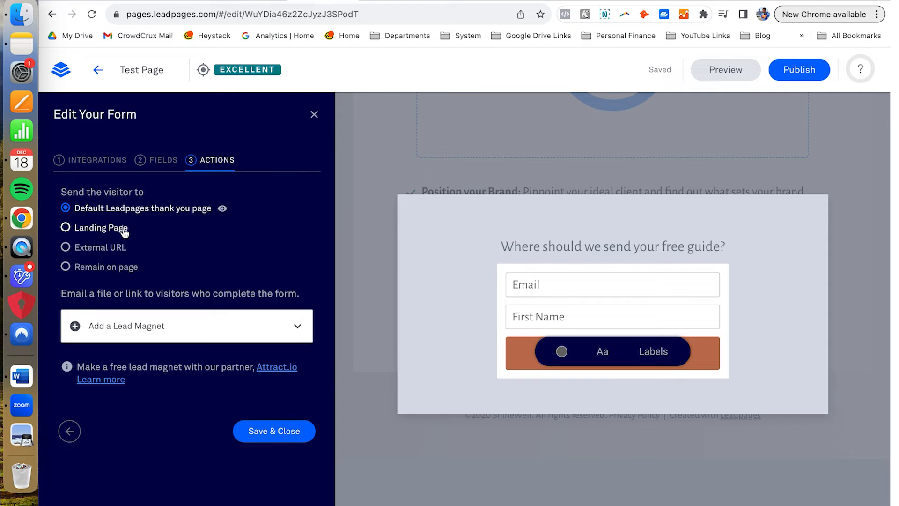
left_click(291, 434)
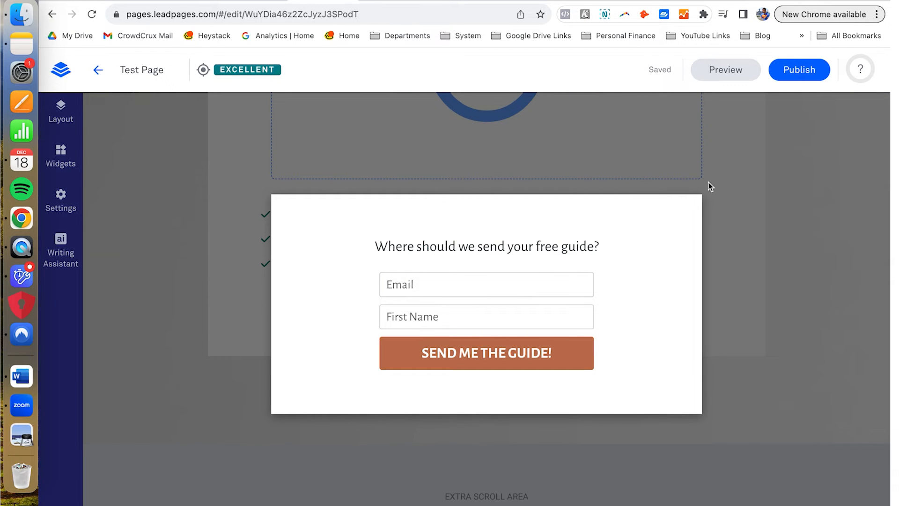
Step: Close the pop-up and preview the Test Page at desktop width
left_click(809, 232)
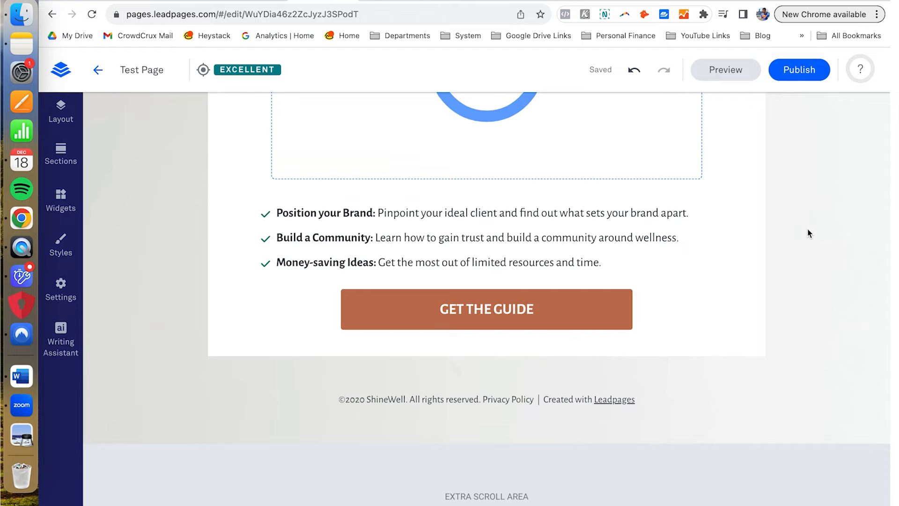
scroll(807, 229, "up", 9)
scroll(807, 229, "down", 3)
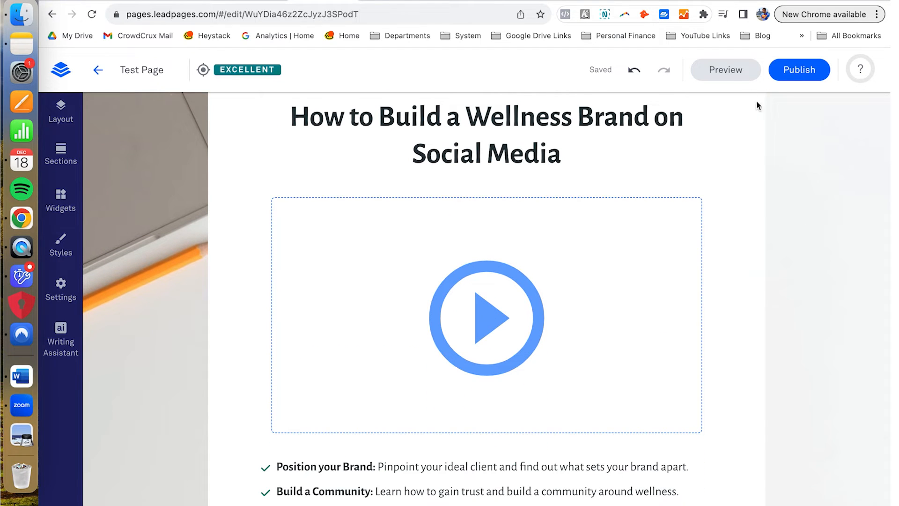
left_click(735, 74)
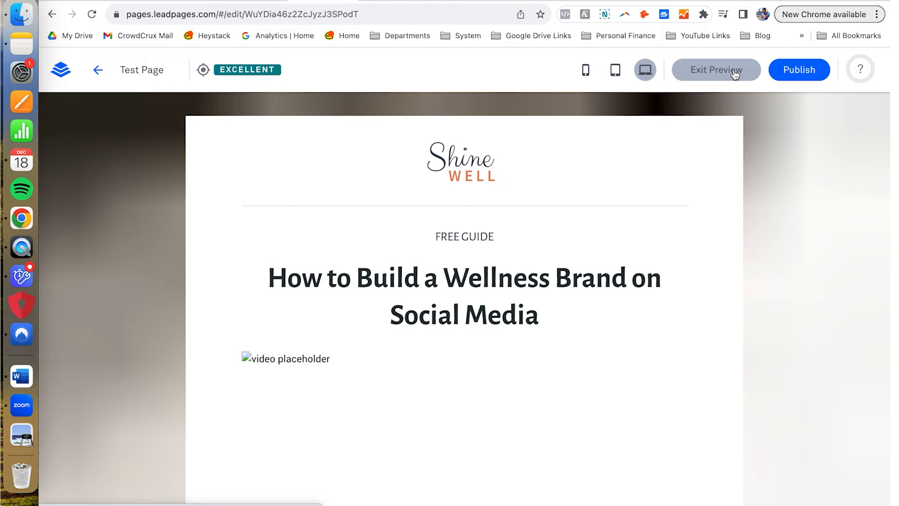
scroll(670, 206, "down", 8)
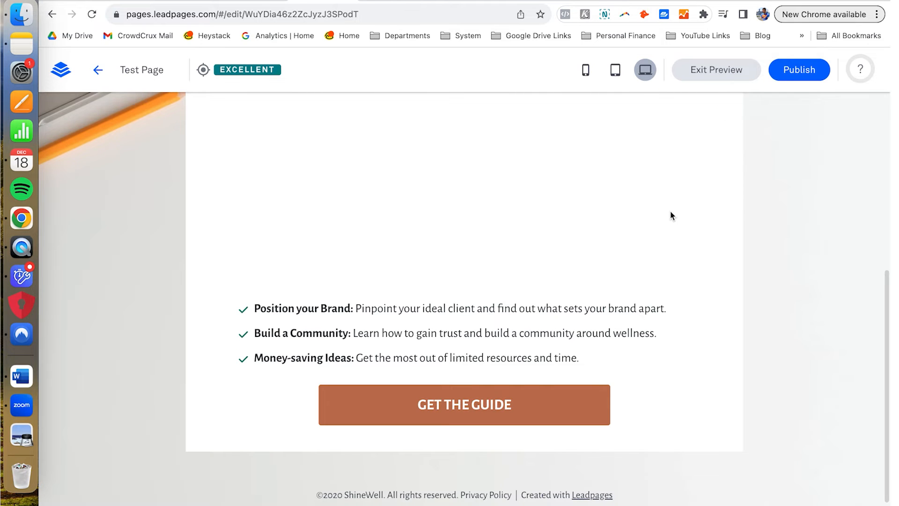
scroll(670, 215, "up", 8)
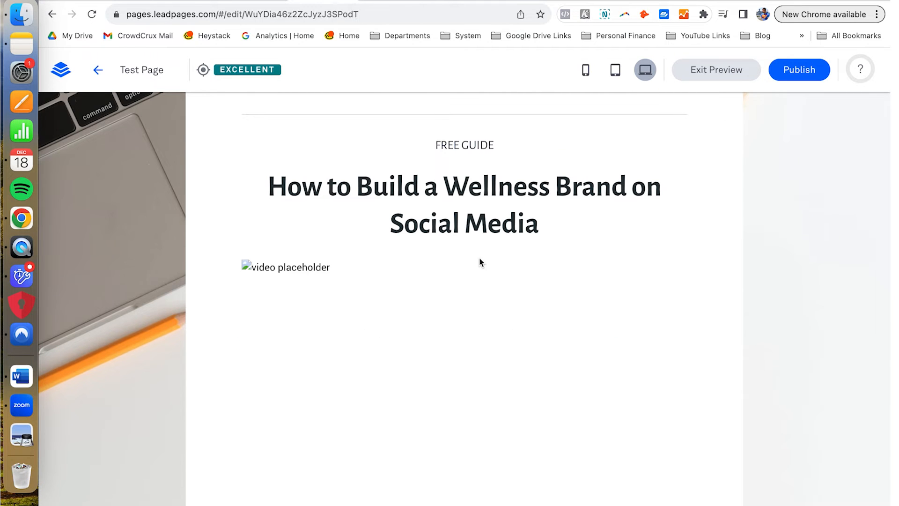
scroll(572, 203, "down", 3)
scroll(572, 204, "up", 4)
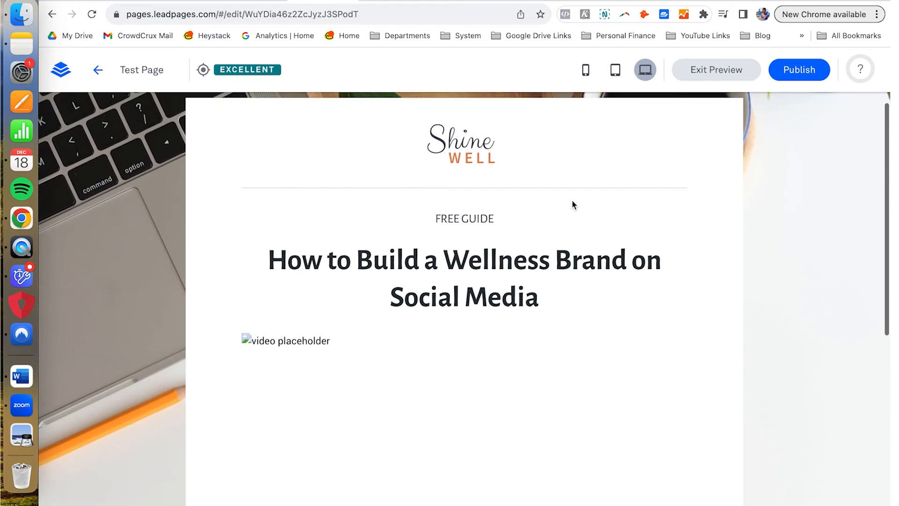
scroll(573, 204, "down", 6)
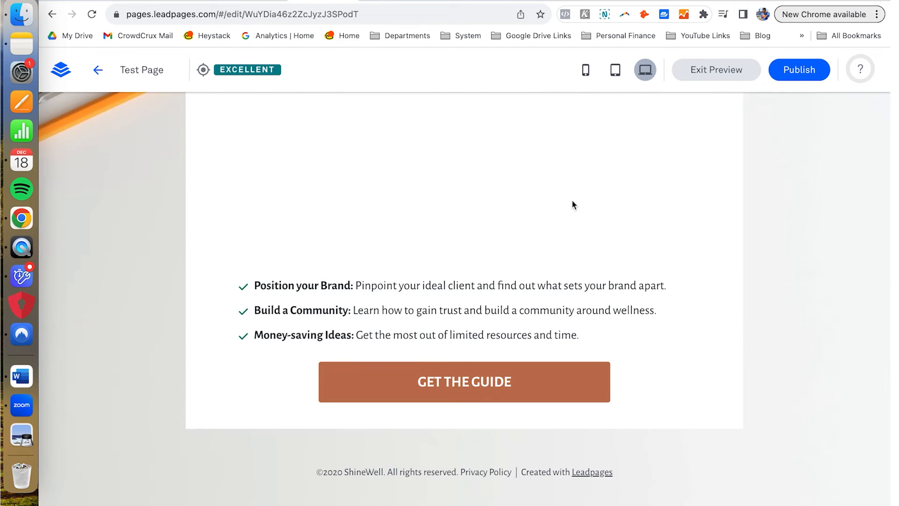
scroll(573, 205, "up", 8)
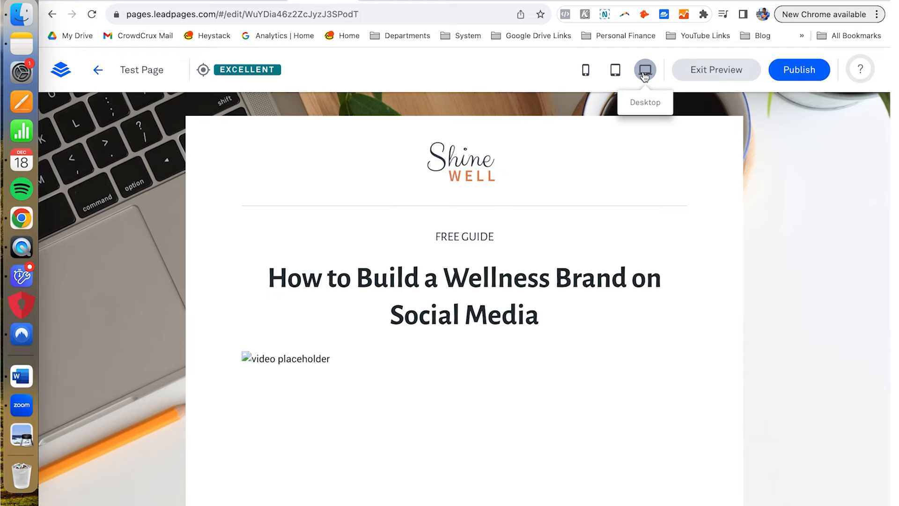
Step: Check the preview at tablet width, then at phone width
left_click(616, 76)
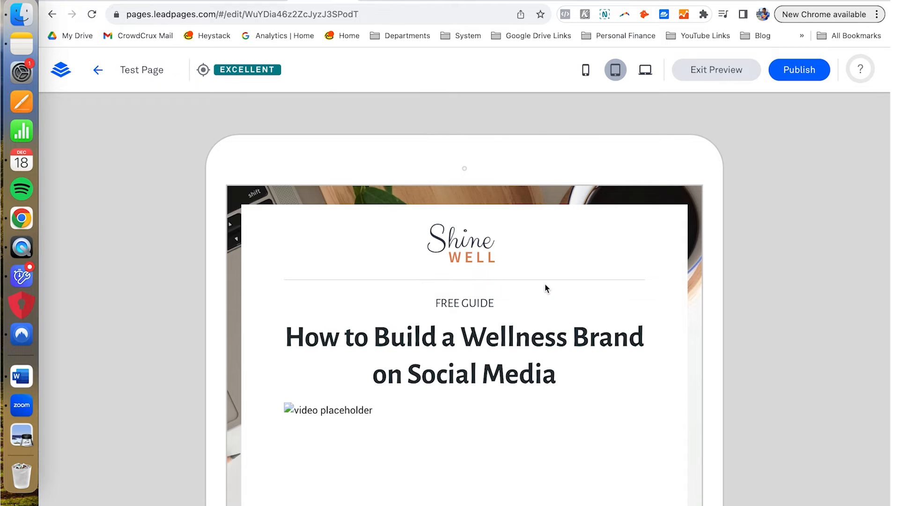
scroll(546, 287, "down", 10)
scroll(545, 287, "up", 15)
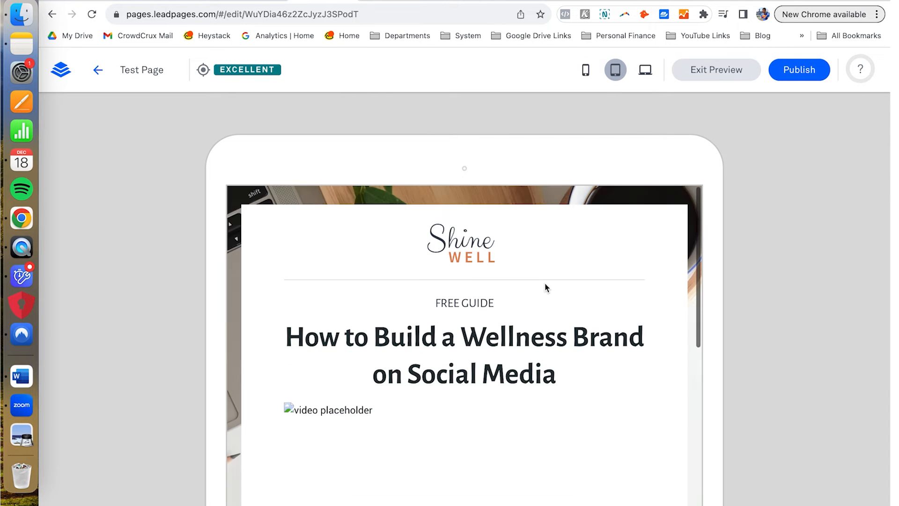
left_click(583, 71)
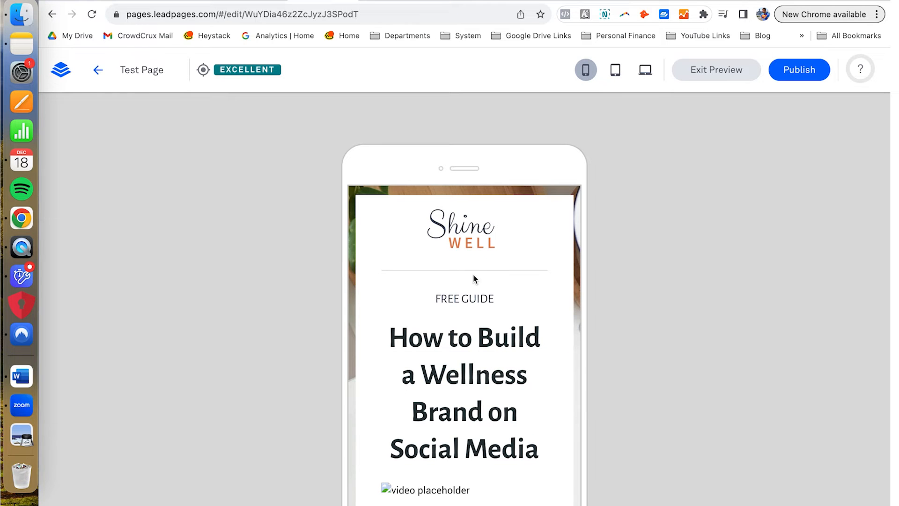
scroll(473, 279, "down", 10)
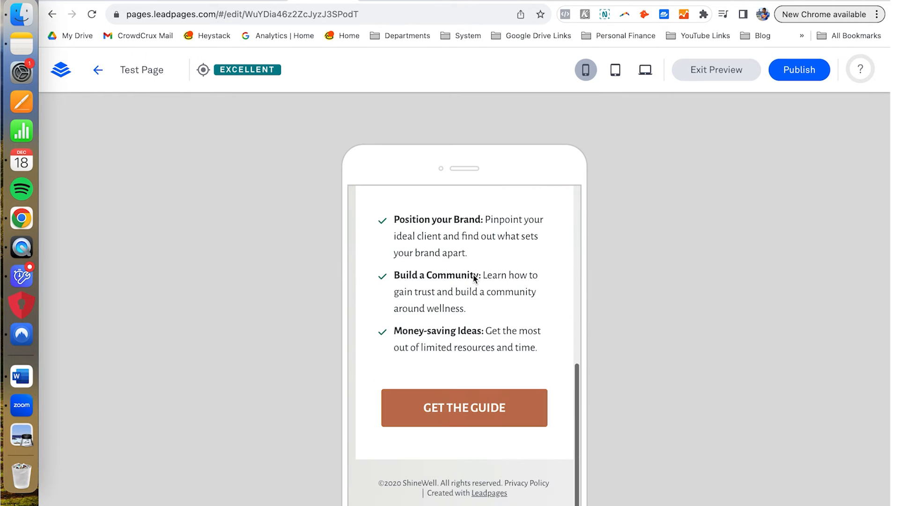
scroll(473, 278, "up", 10)
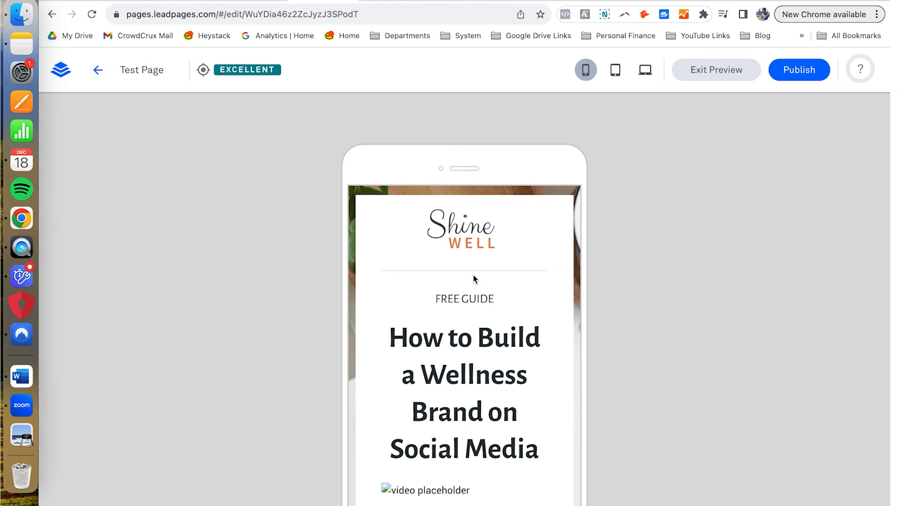
Step: Return to the editor and delete the video widget from the Test Page
left_click(700, 74)
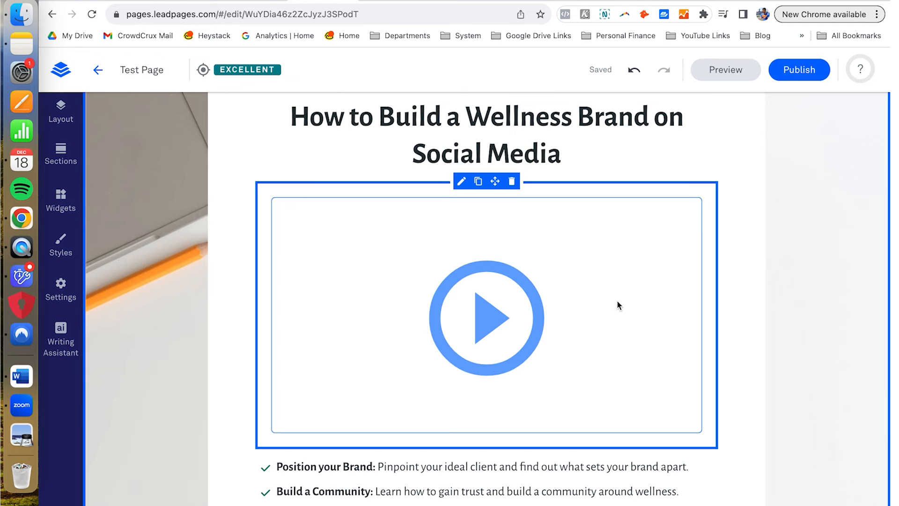
left_click(512, 183)
scroll(655, 150, "up", 4)
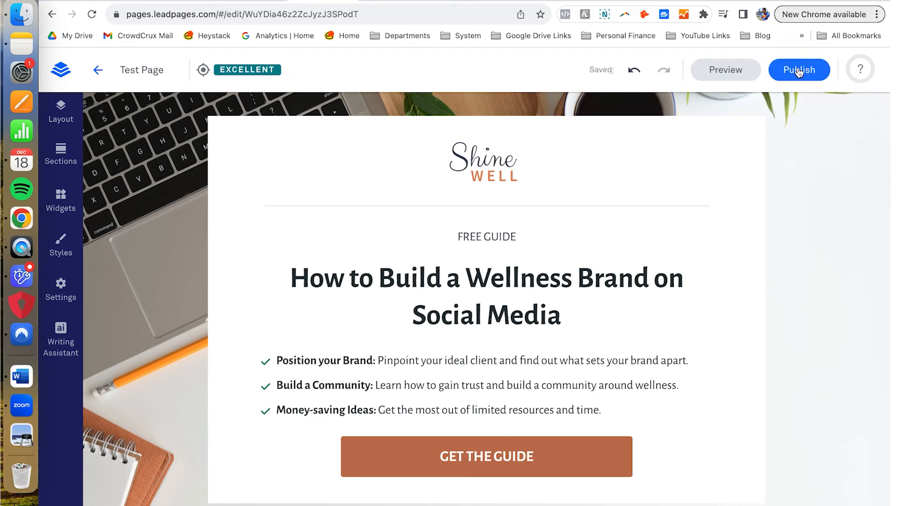
Step: Publish the page at crowdcrux.lpages.co/test-page/ and copy its live link
left_click(799, 70)
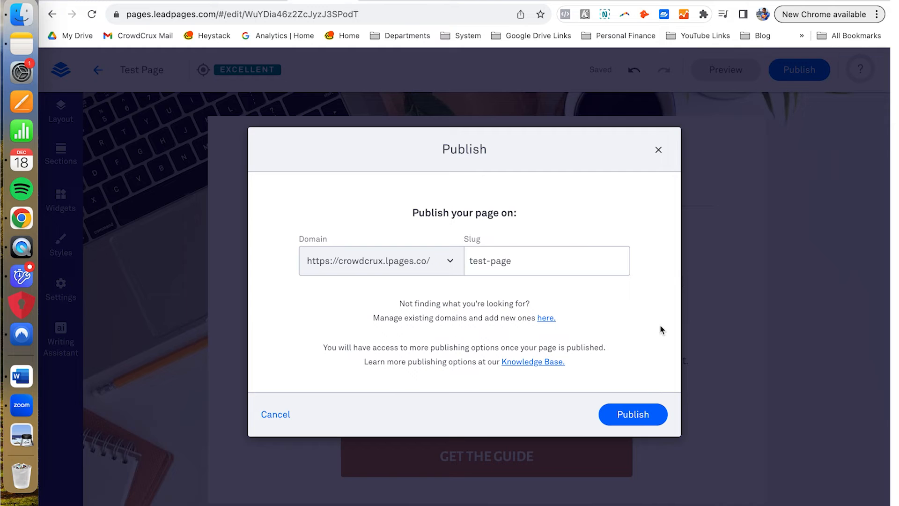
left_click(641, 414)
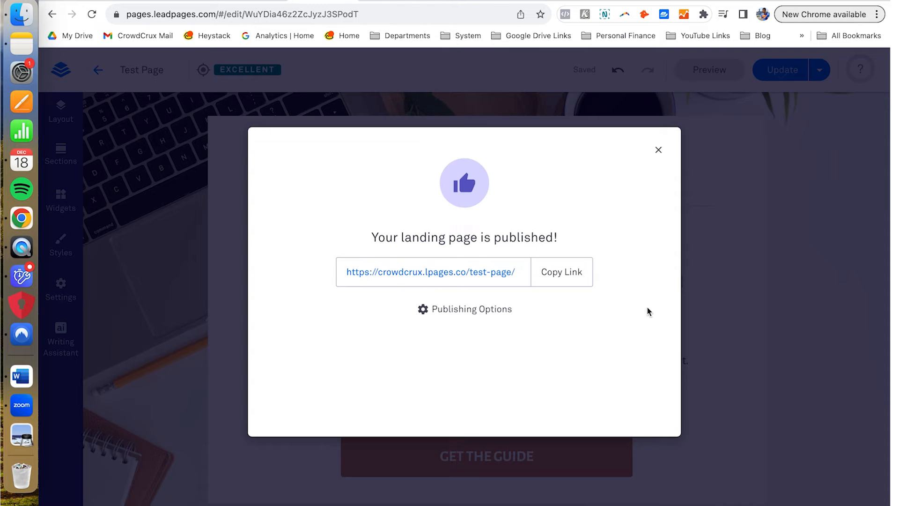
left_click(556, 280)
left_click(320, 11)
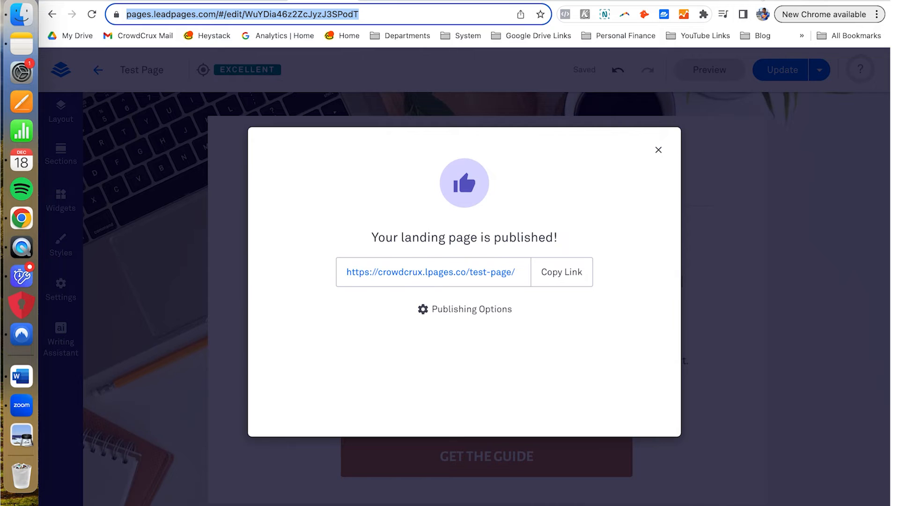
Step: In the other Chrome tab, load the copied published test page link
left_click(767, 1)
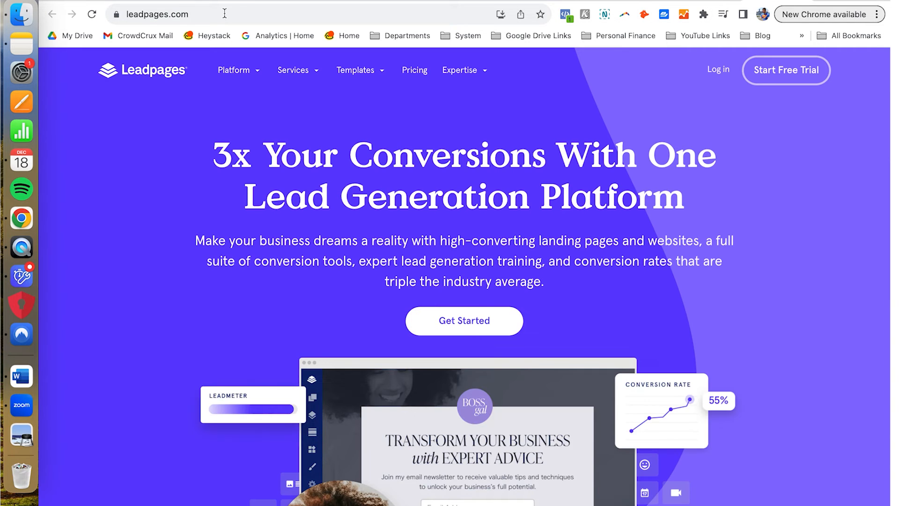
left_click(224, 13)
key("super+v")
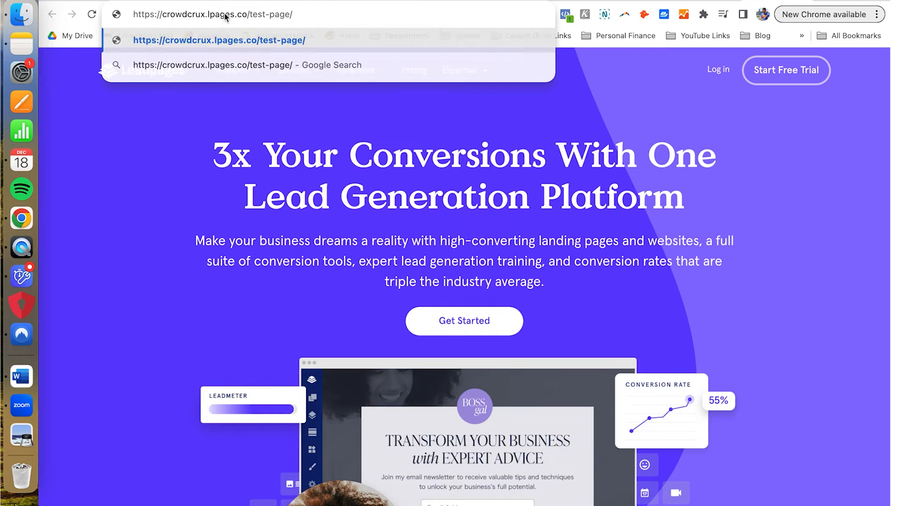
key("Return")
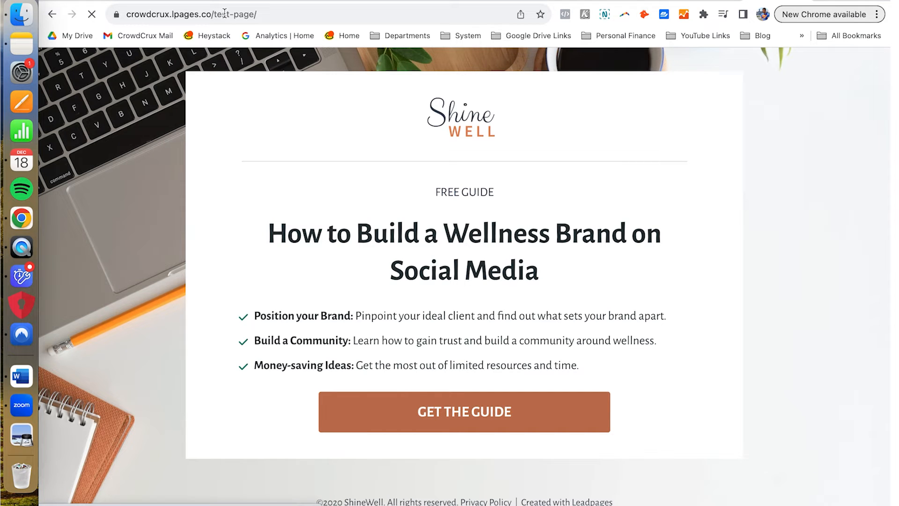
Step: Request the free guide via GET THE GUIDE using a test e-mail and test first name
left_click(453, 411)
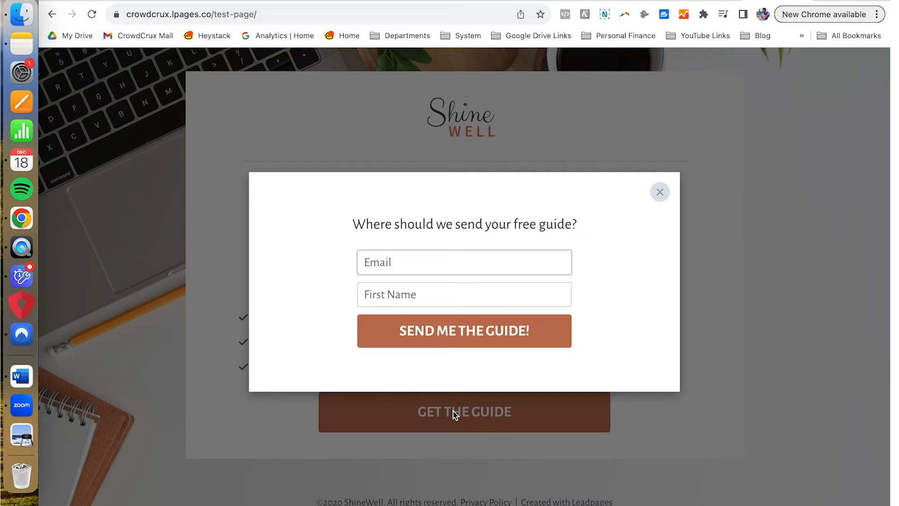
key("Tab")
type("testjsd")
left_click(497, 339)
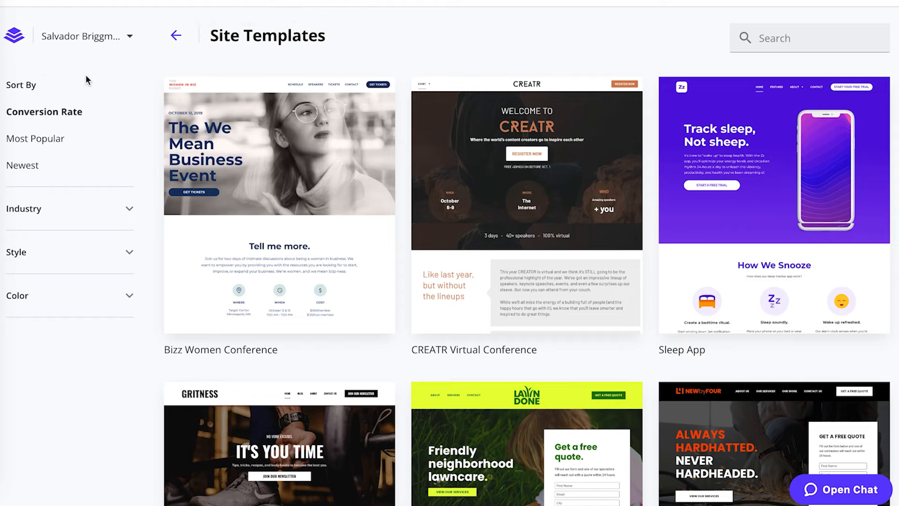
Step: Browse the Site Templates grid and start building from the Luxury LA Real Estate template
mouse_move(228, 92)
scroll(404, 112, "down", 5)
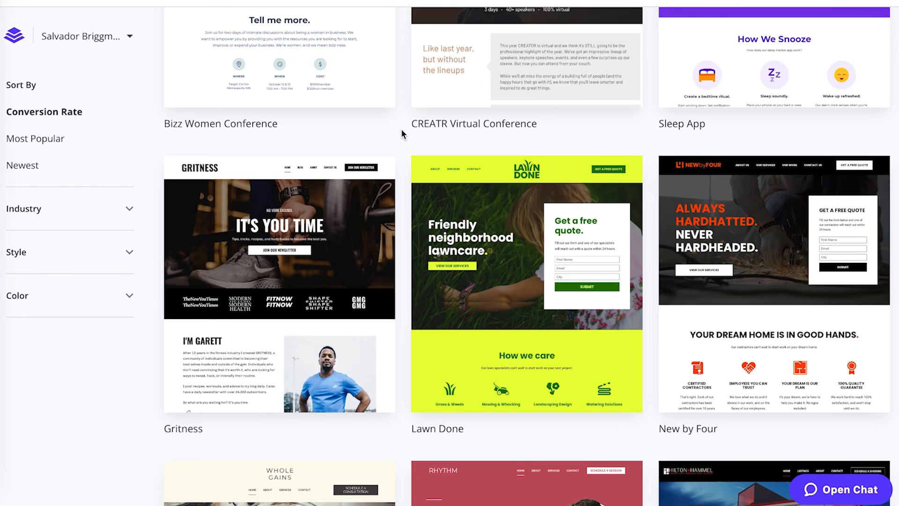
scroll(402, 133, "down", 3)
scroll(401, 131, "down", 1)
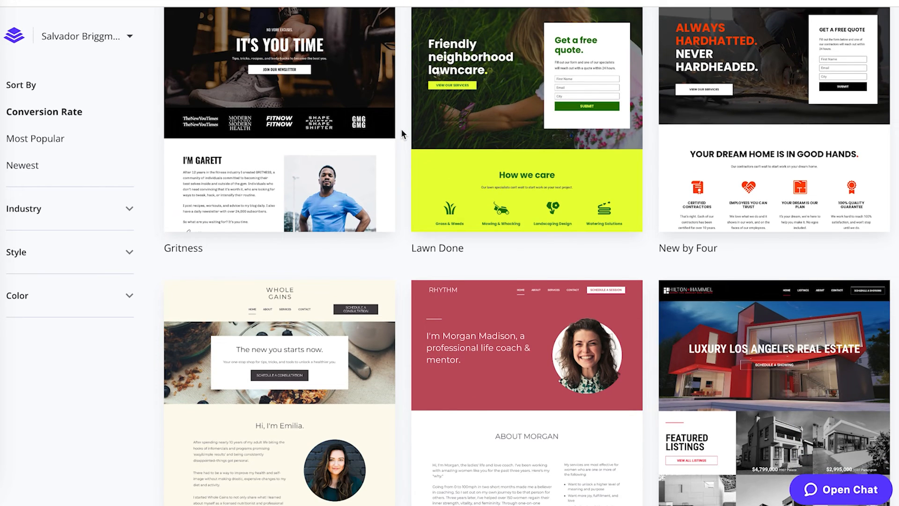
scroll(402, 133, "down", 4)
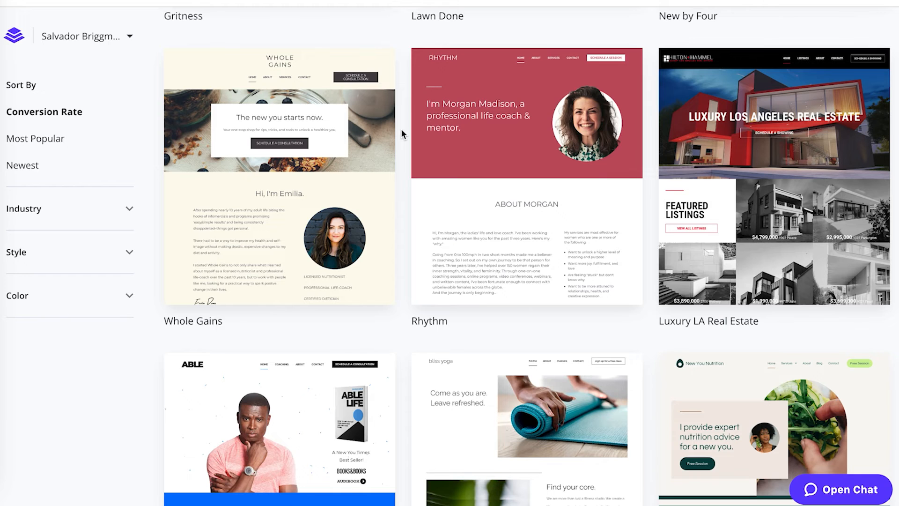
scroll(401, 134, "down", 4)
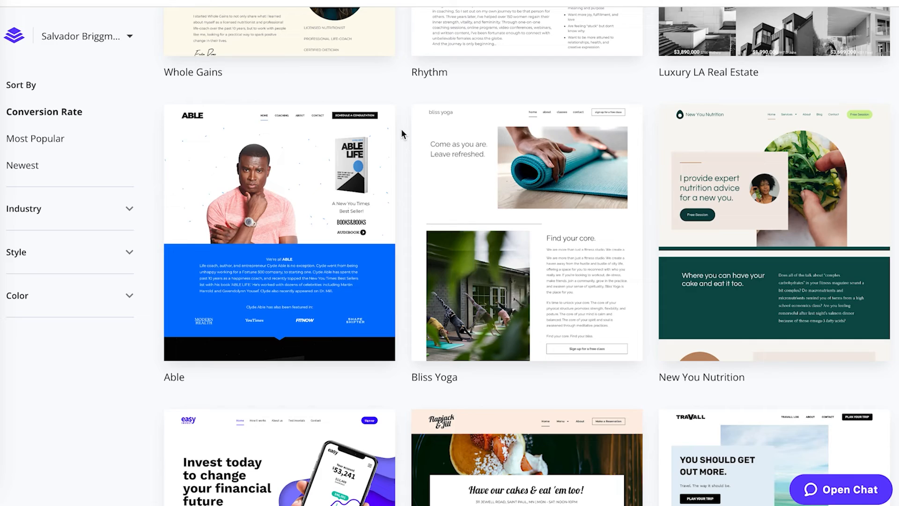
scroll(402, 134, "down", 8)
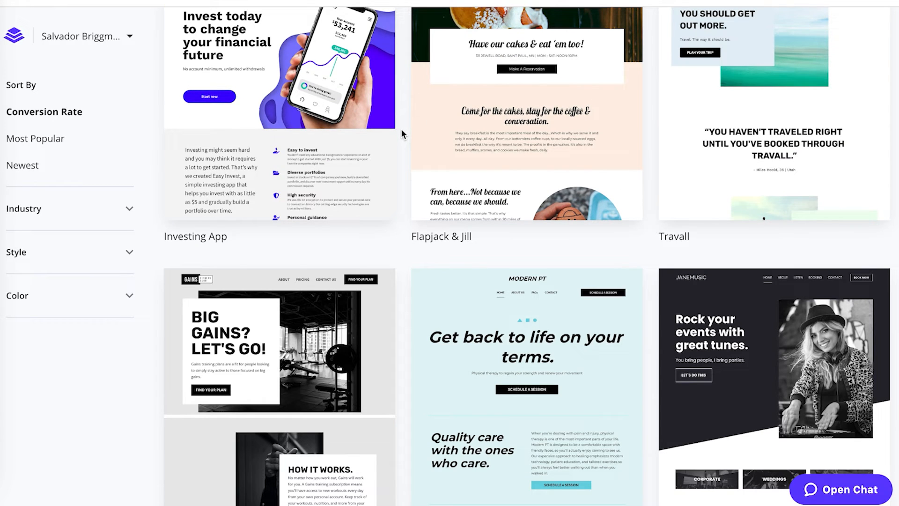
scroll(402, 133, "down", 10)
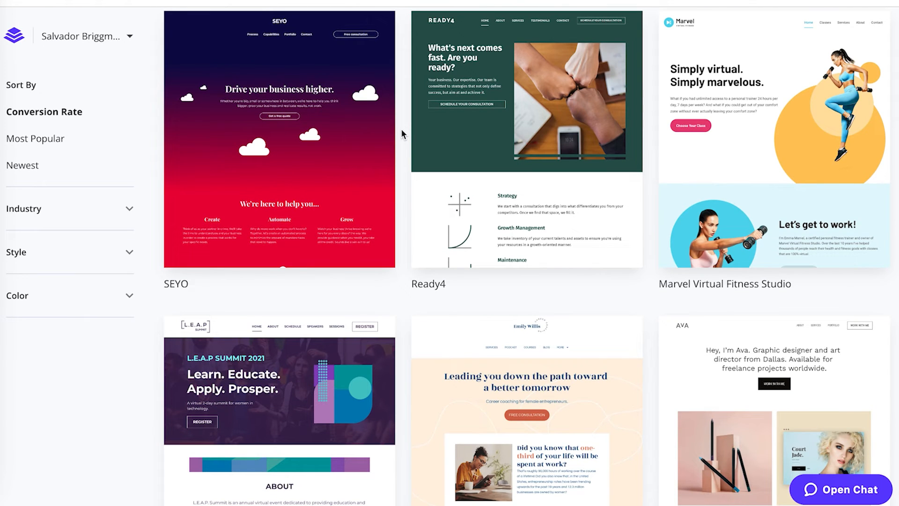
mouse_move(771, 77)
scroll(645, 70, "down", 6)
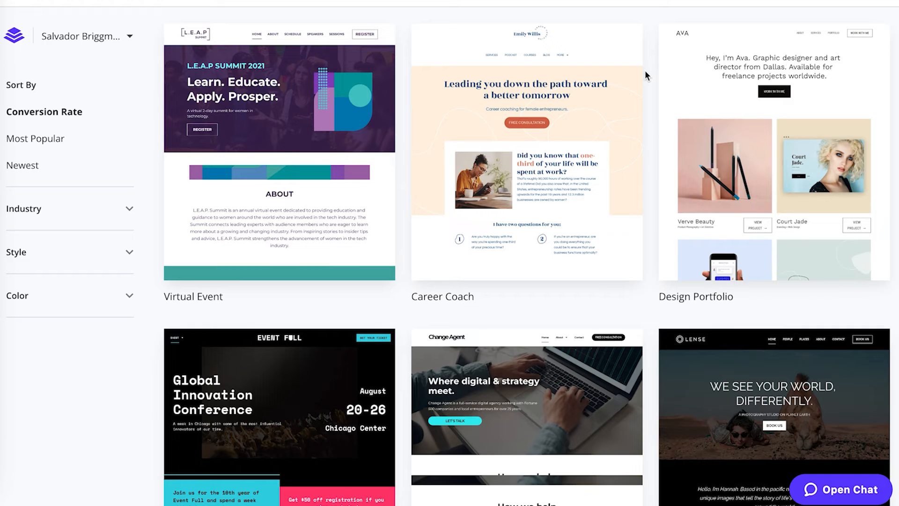
scroll(645, 71, "down", 3)
scroll(645, 73, "down", 9)
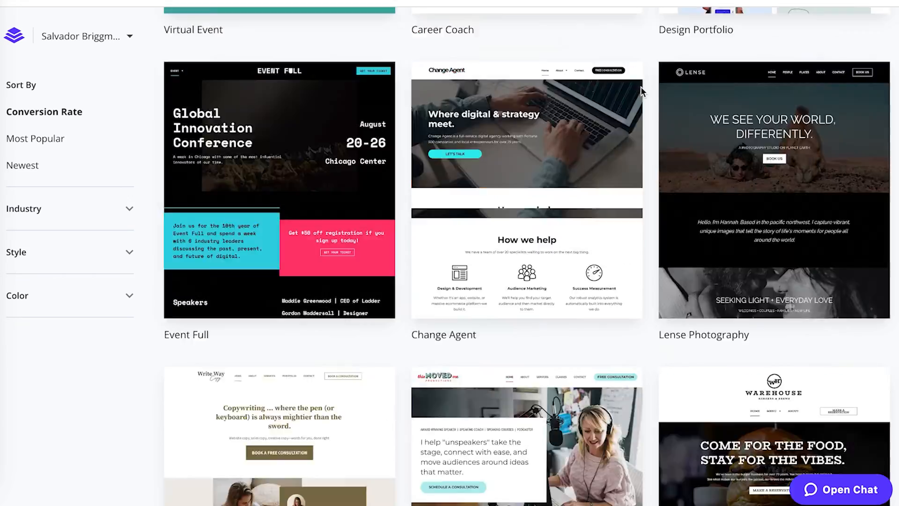
scroll(642, 89, "down", 10)
scroll(640, 89, "up", 12)
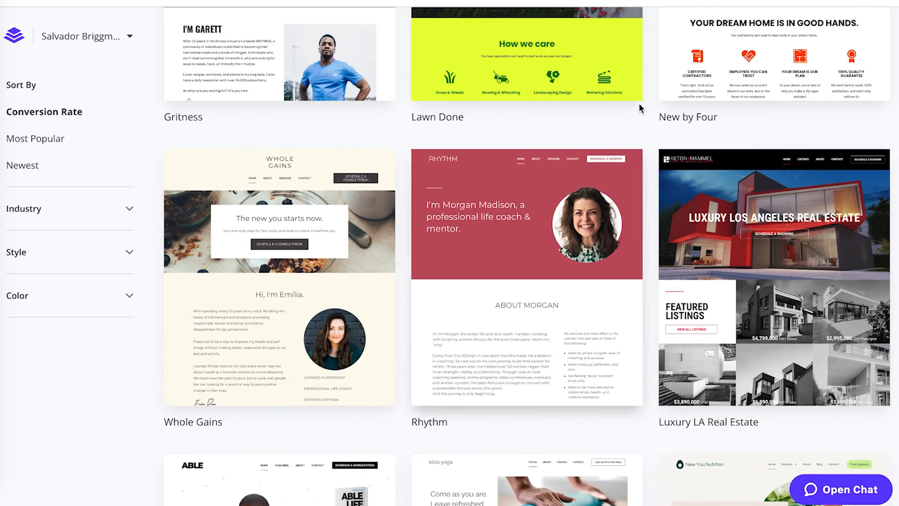
scroll(639, 104, "down", 3)
scroll(639, 103, "up", 1)
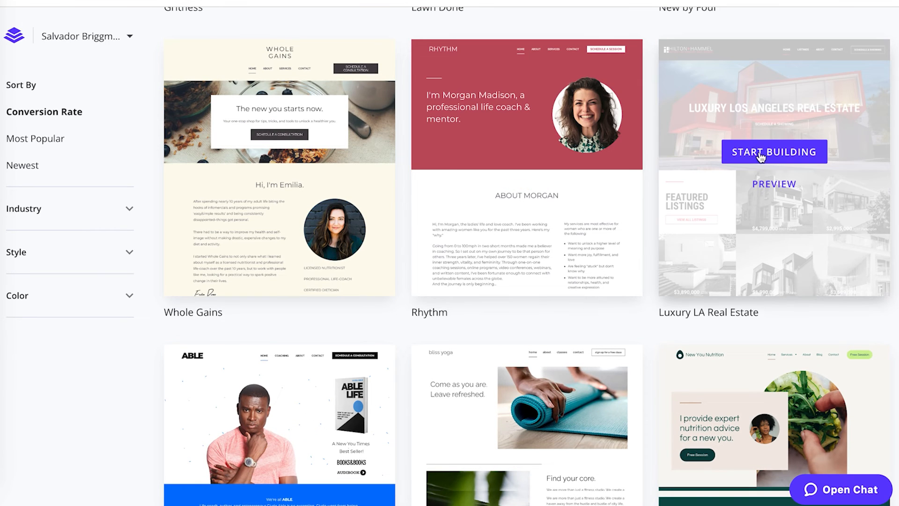
left_click(761, 156)
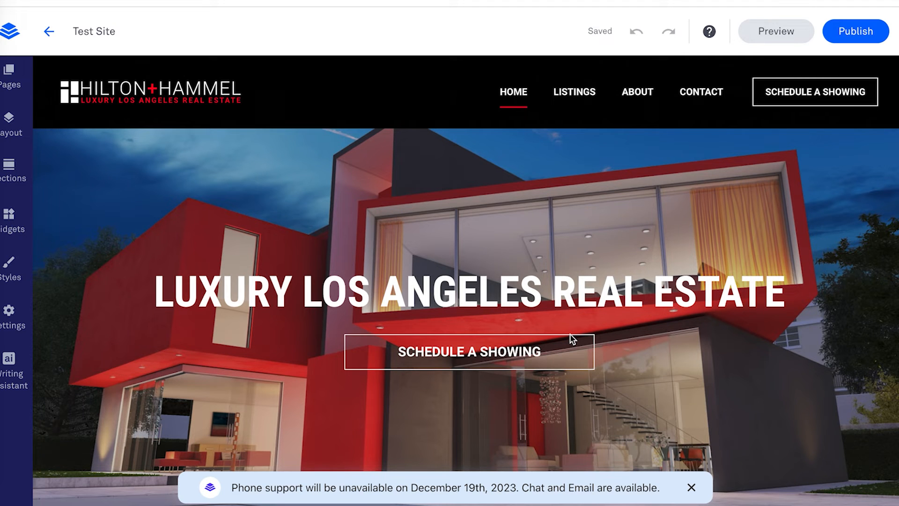
scroll(509, 263, "down", 15)
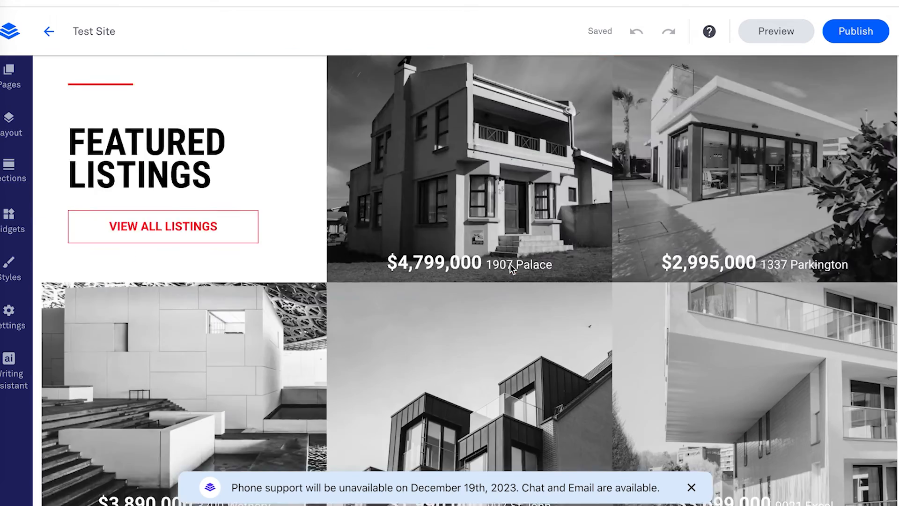
scroll(505, 229, "down", 10)
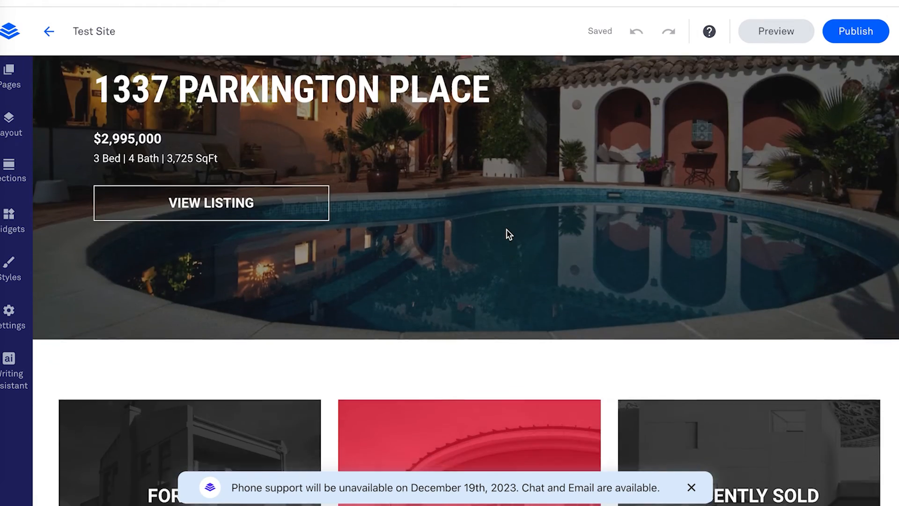
scroll(506, 229, "down", 10)
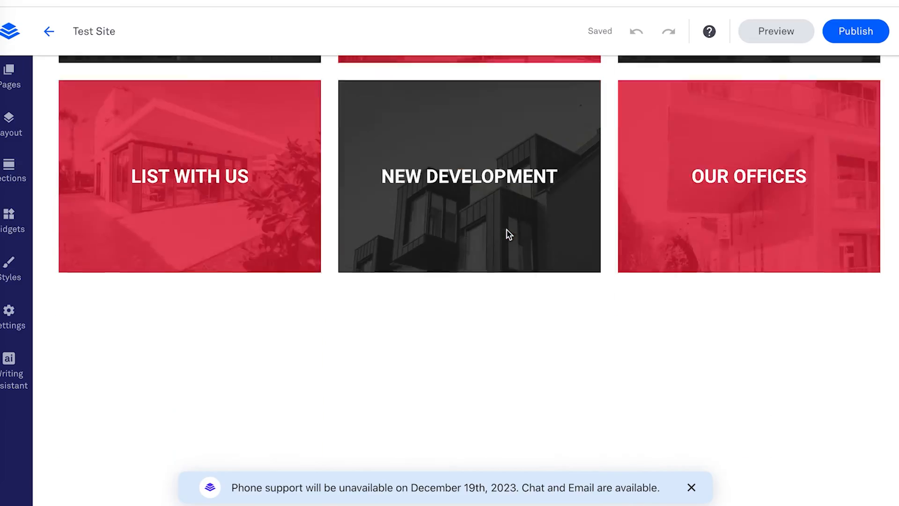
scroll(507, 229, "down", 8)
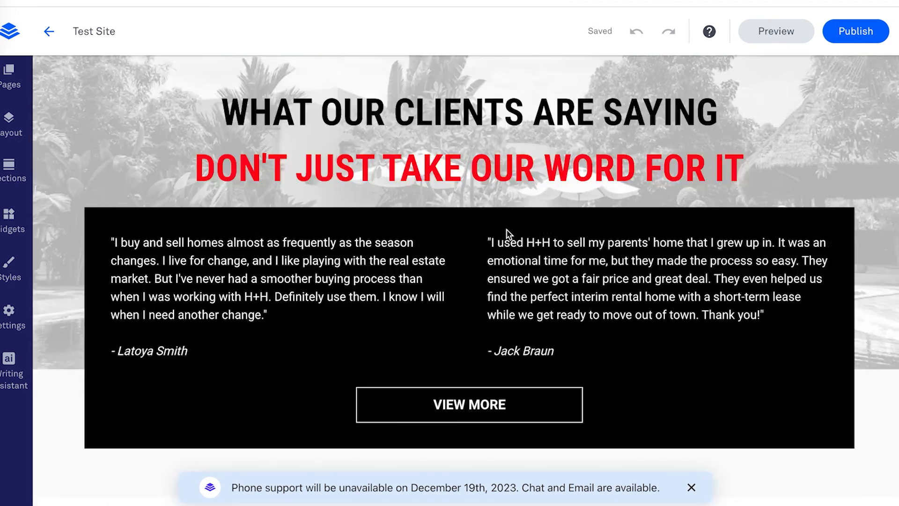
scroll(505, 251, "up", 20)
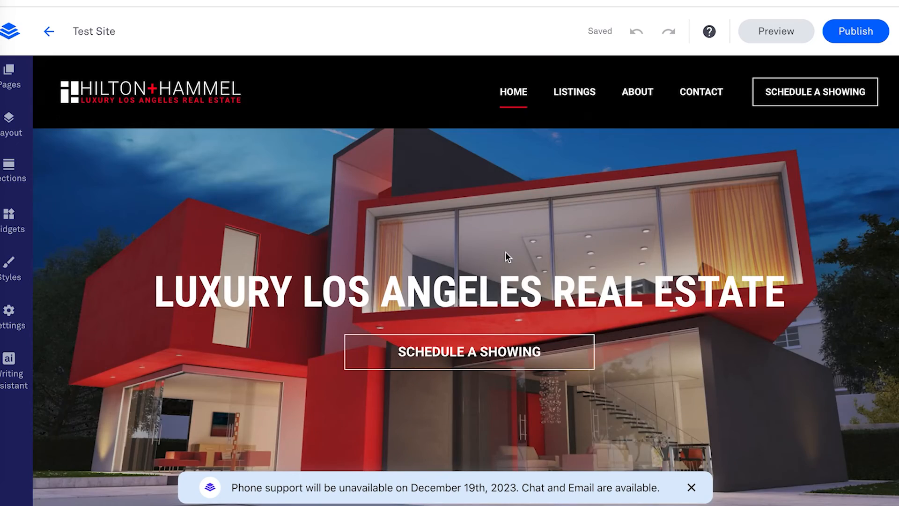
scroll(504, 251, "down", 15)
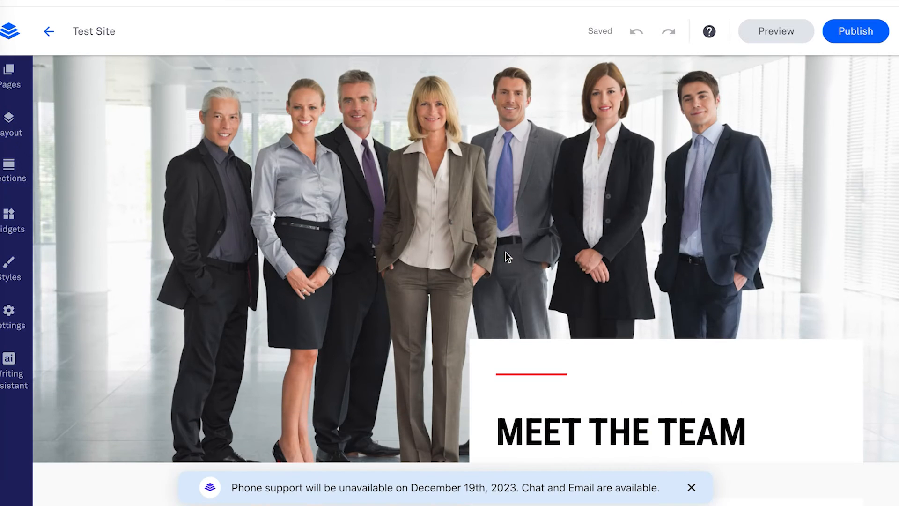
scroll(506, 256, "down", 10)
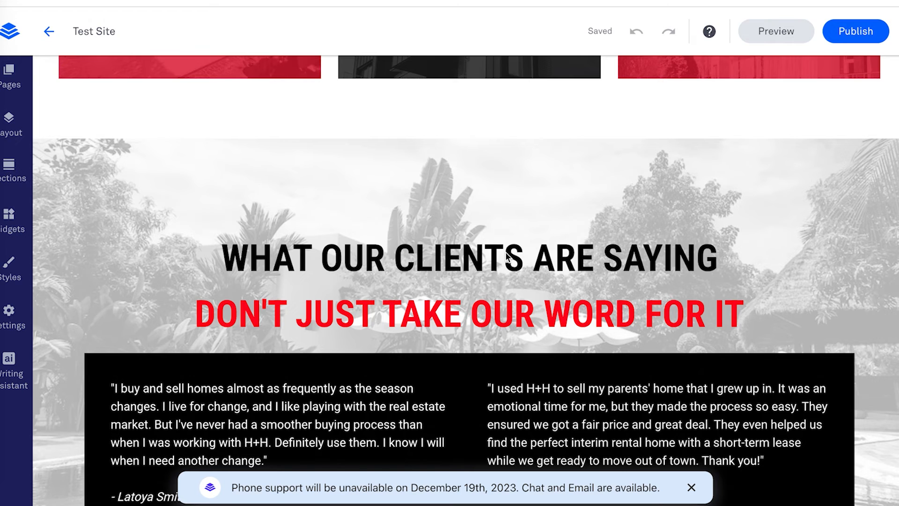
scroll(505, 254, "up", 20)
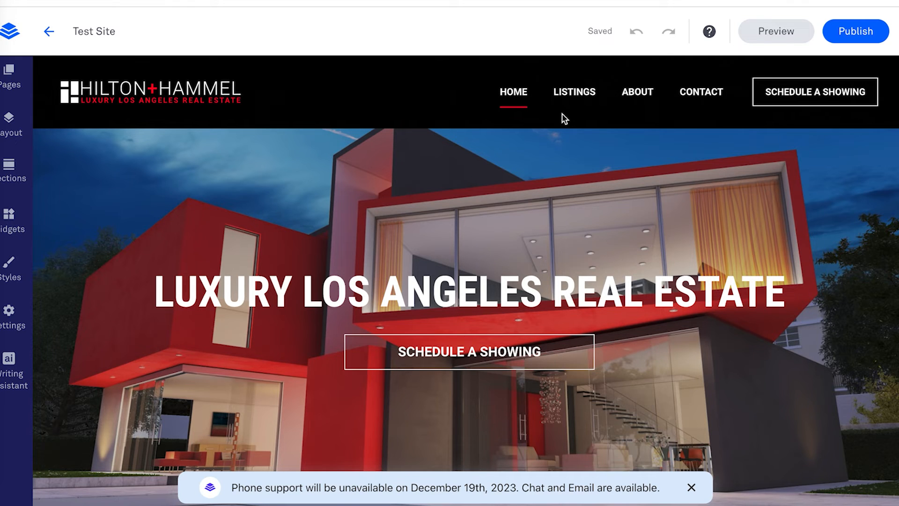
scroll(564, 117, "down", 2)
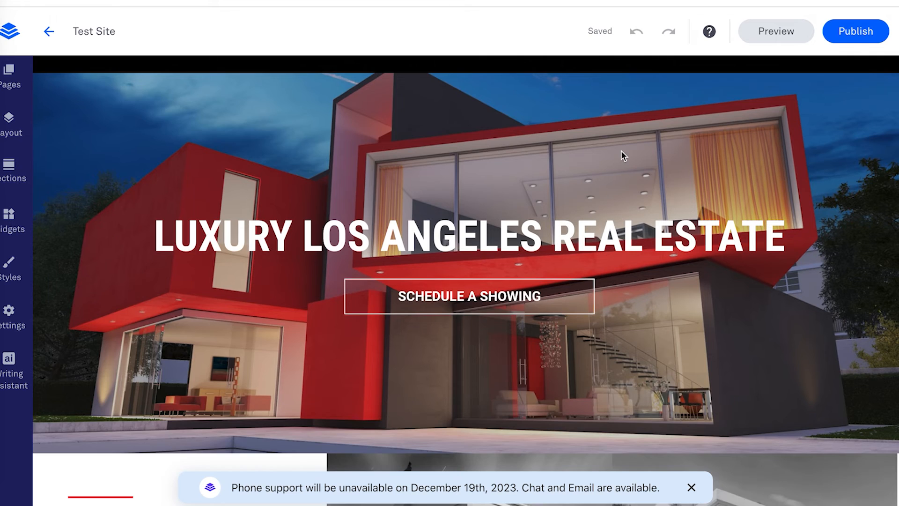
scroll(621, 152, "down", 5)
scroll(622, 152, "down", 1)
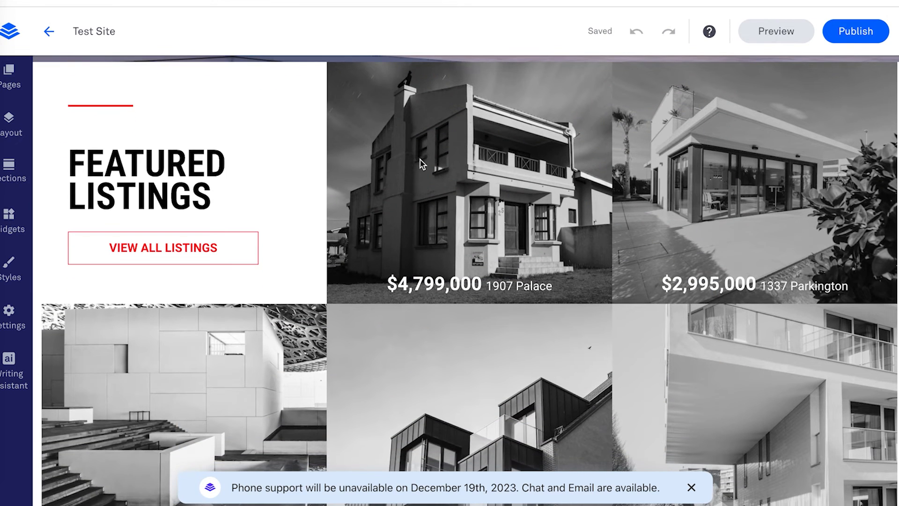
scroll(420, 164, "down", 1)
scroll(288, 156, "down", 7)
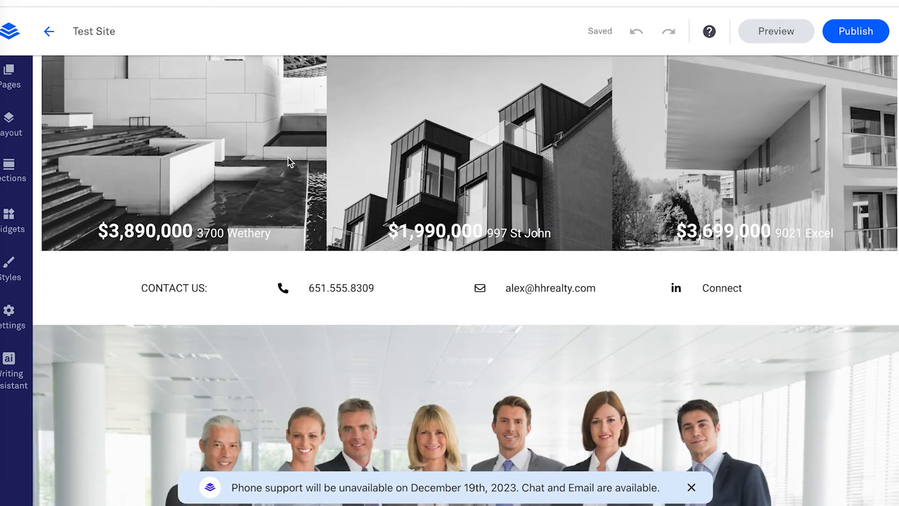
scroll(299, 147, "down", 3)
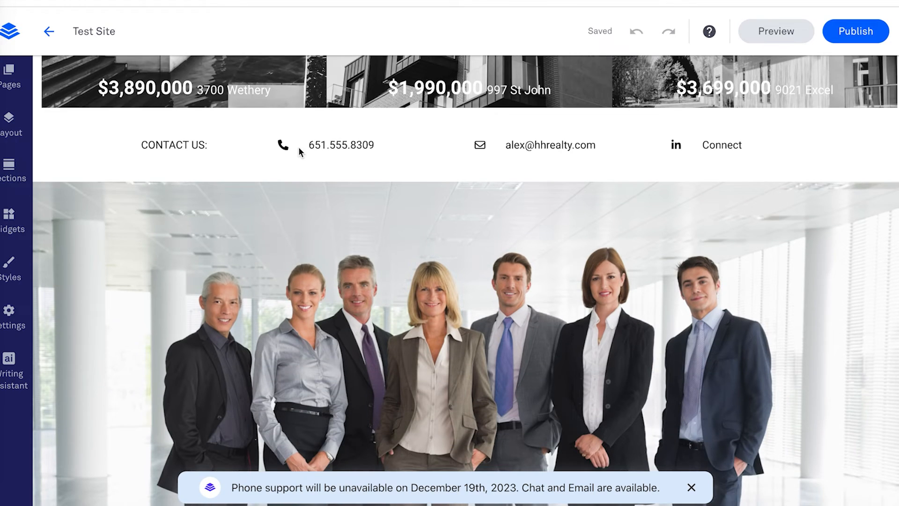
scroll(300, 151, "down", 15)
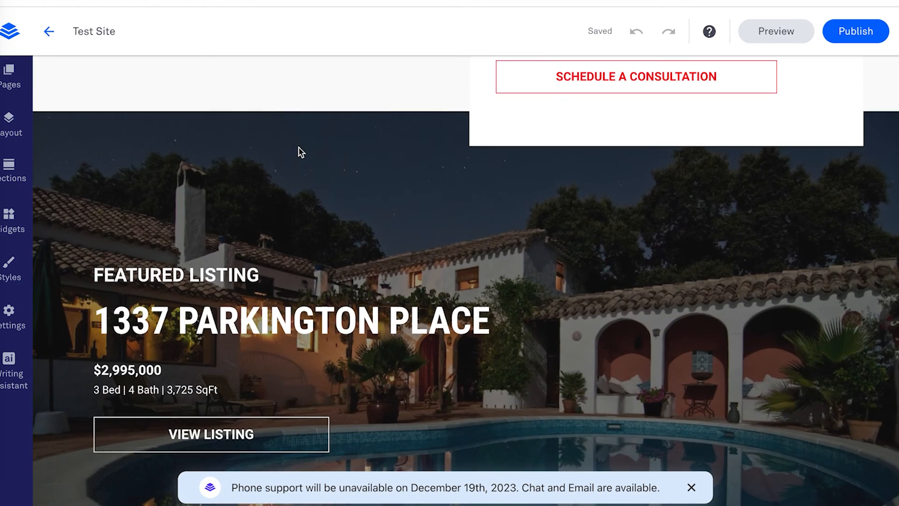
scroll(298, 147, "down", 10)
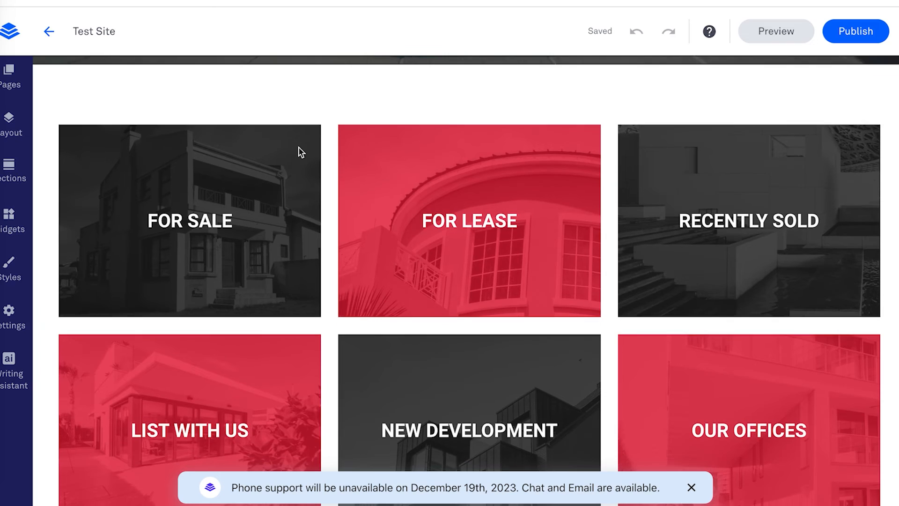
scroll(298, 147, "down", 8)
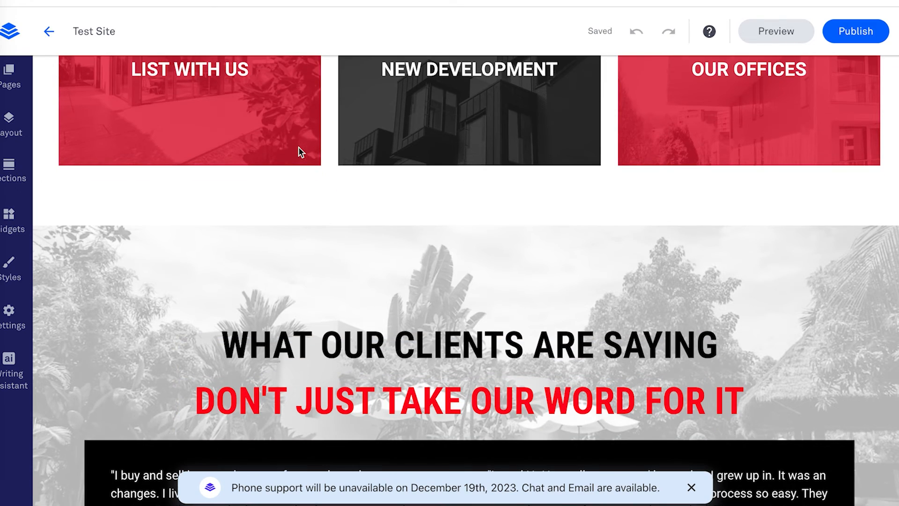
scroll(299, 147, "down", 9)
scroll(298, 147, "up", 20)
scroll(299, 148, "up", 20)
scroll(299, 148, "down", 20)
scroll(298, 148, "down", 15)
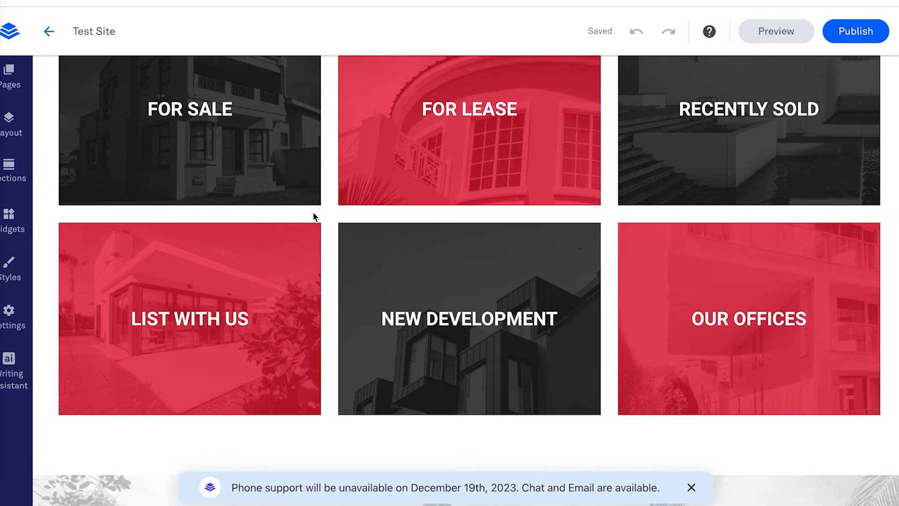
scroll(334, 187, "down", 8)
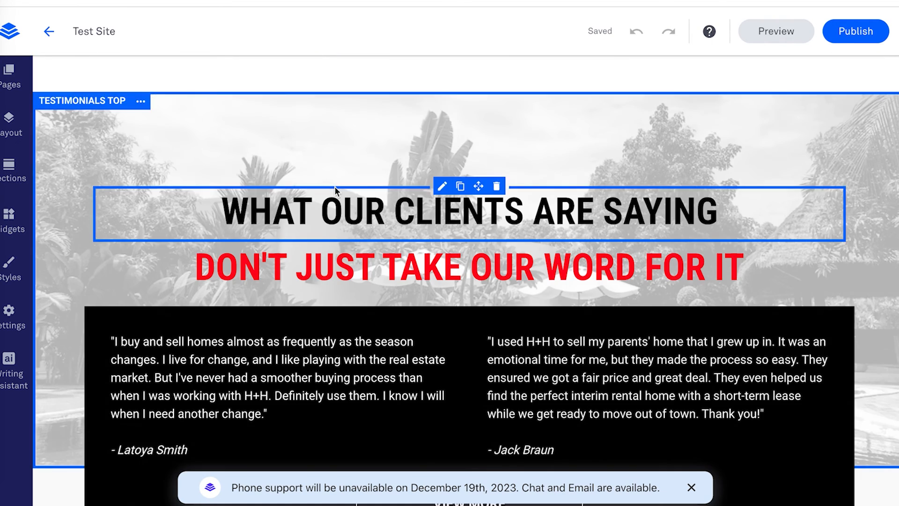
scroll(334, 186, "down", 1)
scroll(334, 187, "down", 5)
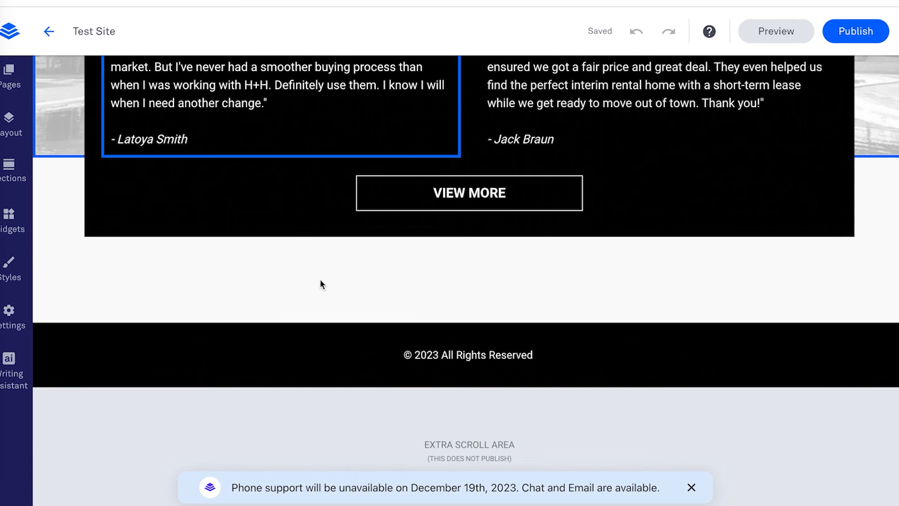
scroll(320, 280, "up", 6)
scroll(341, 228, "up", 15)
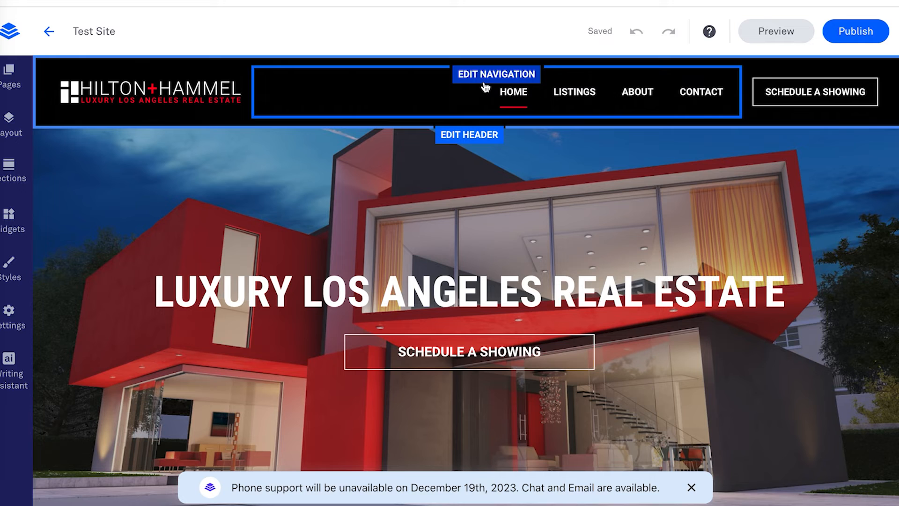
Step: Open the LISTINGS page and scroll through its sale and lease property cards
left_click(587, 93)
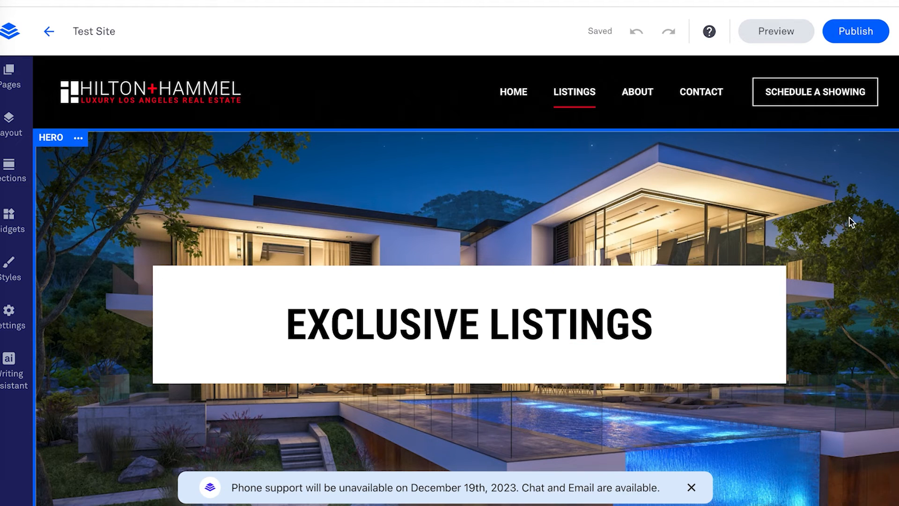
scroll(851, 225, "down", 5)
scroll(851, 225, "down", 10)
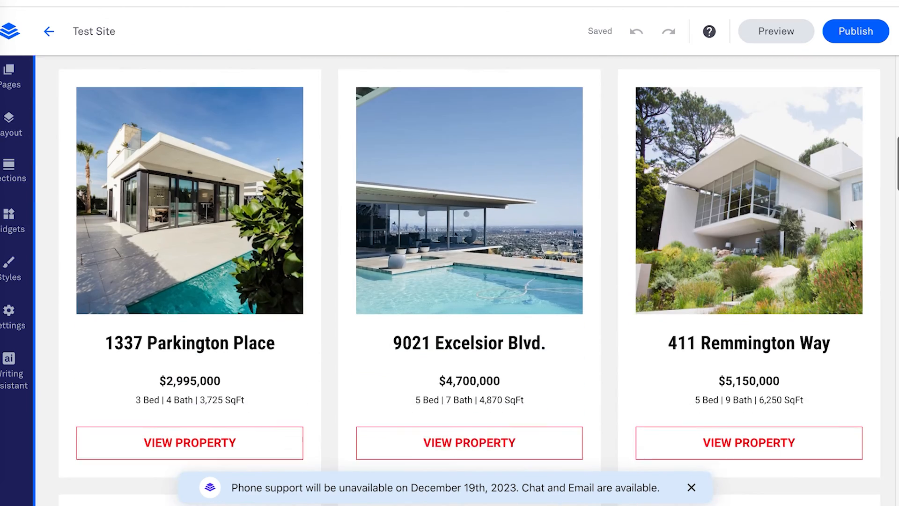
scroll(657, 186, "down", 8)
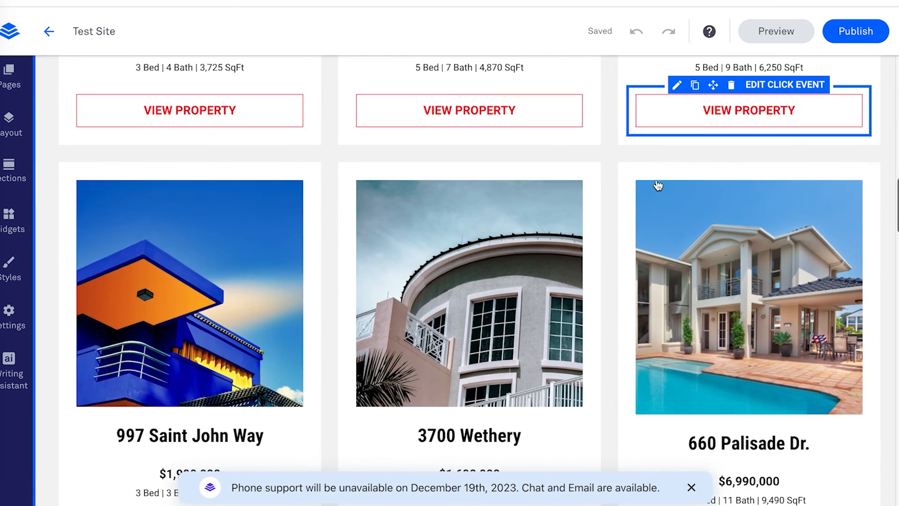
scroll(656, 184, "down", 9)
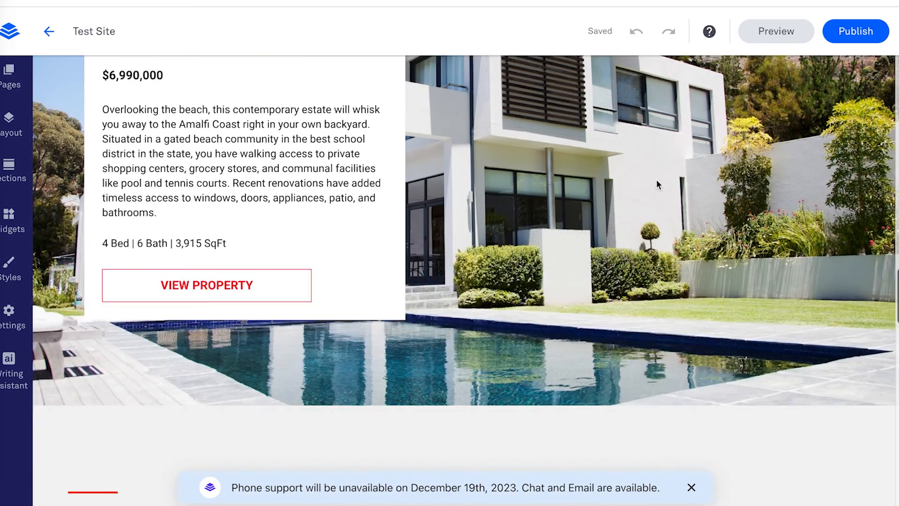
scroll(656, 182, "down", 10)
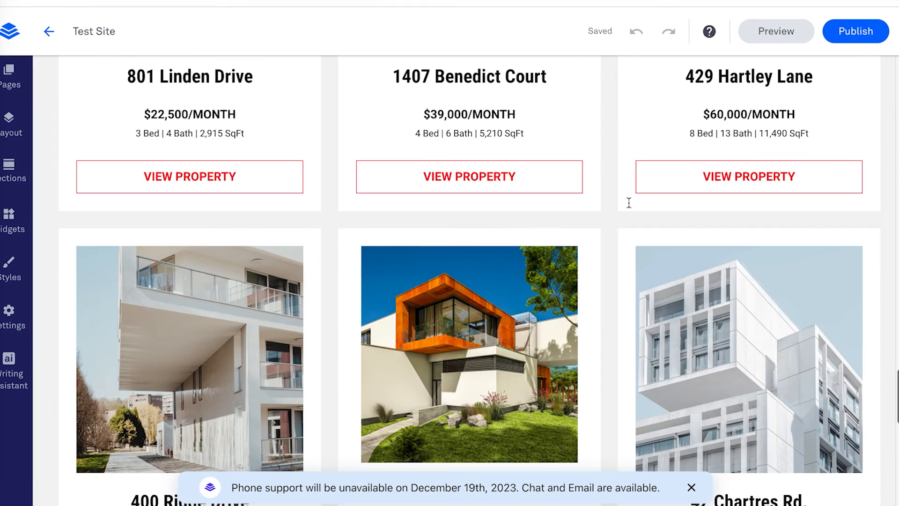
scroll(600, 214, "down", 6)
scroll(601, 215, "down", 6)
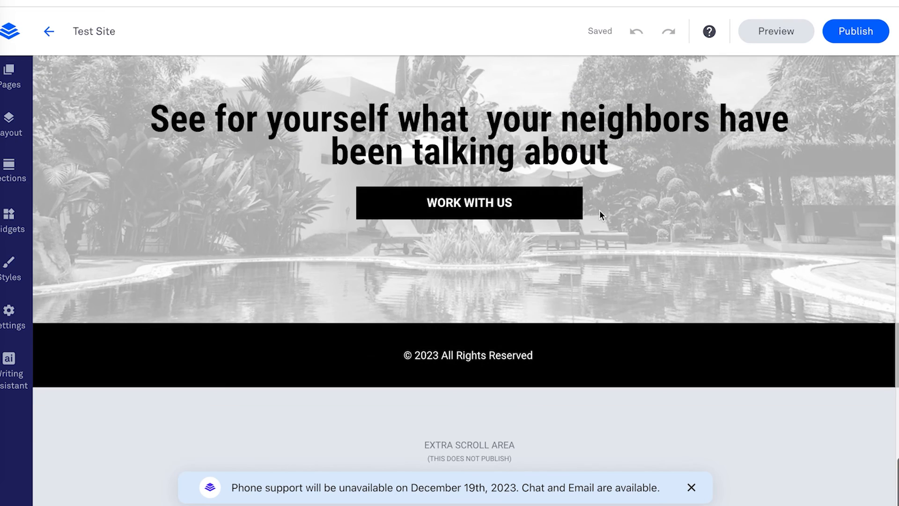
scroll(600, 215, "up", 20)
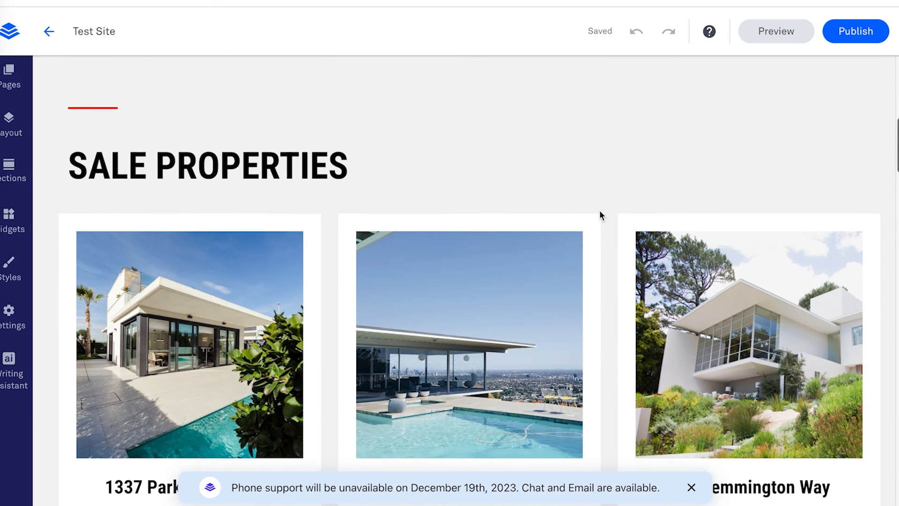
scroll(600, 215, "down", 6)
Step: Click into the 9021 Excelsior View Property button label, then click away to finish
mouse_move(534, 254)
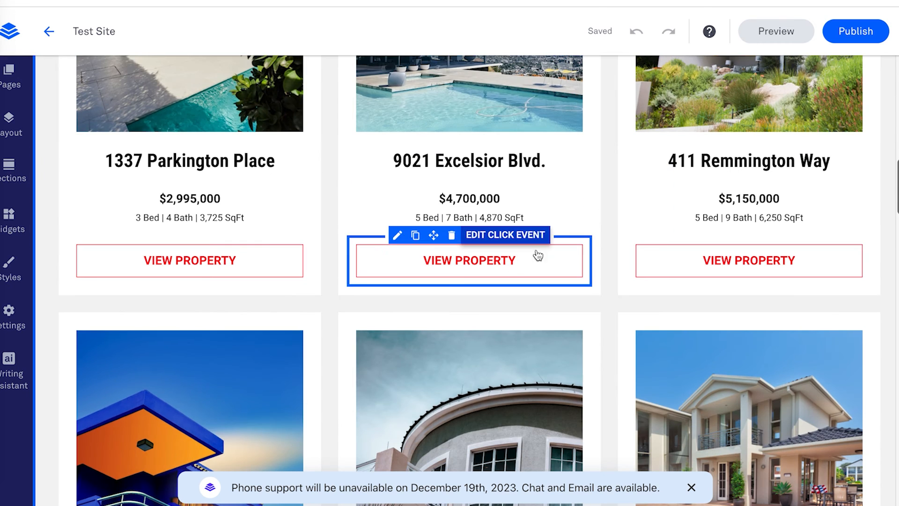
left_click(468, 265)
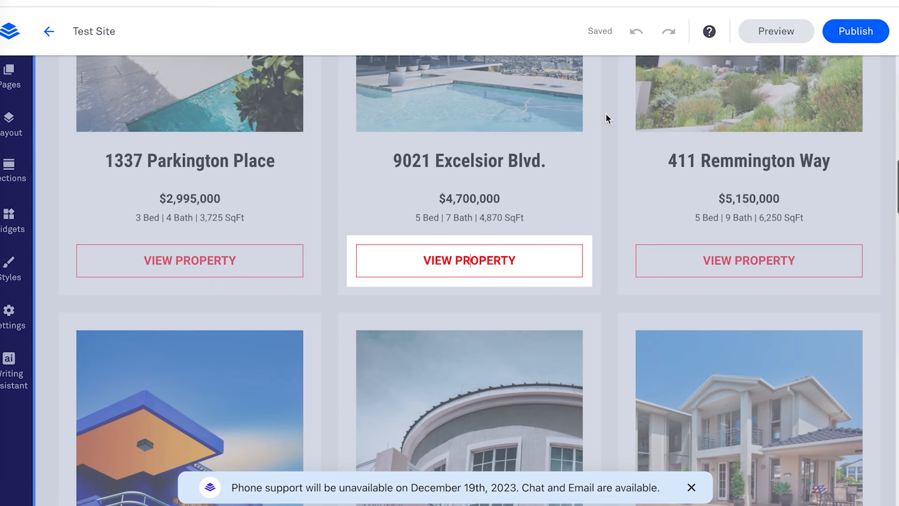
left_click(605, 114)
scroll(606, 114, "up", 1)
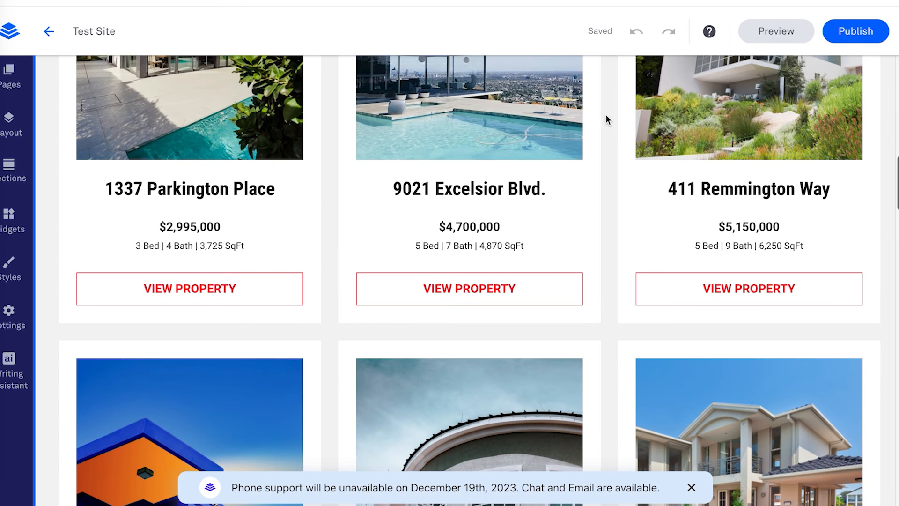
mouse_move(504, 287)
left_click(401, 266)
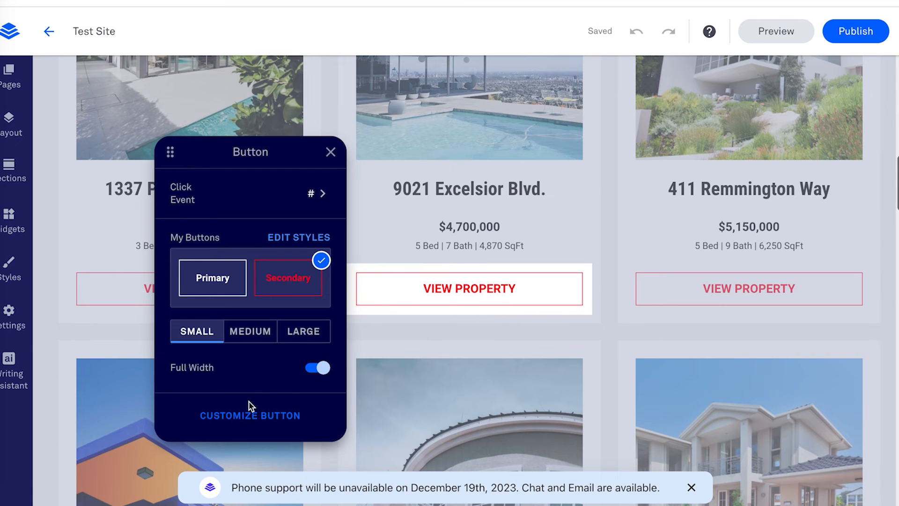
left_click(253, 417)
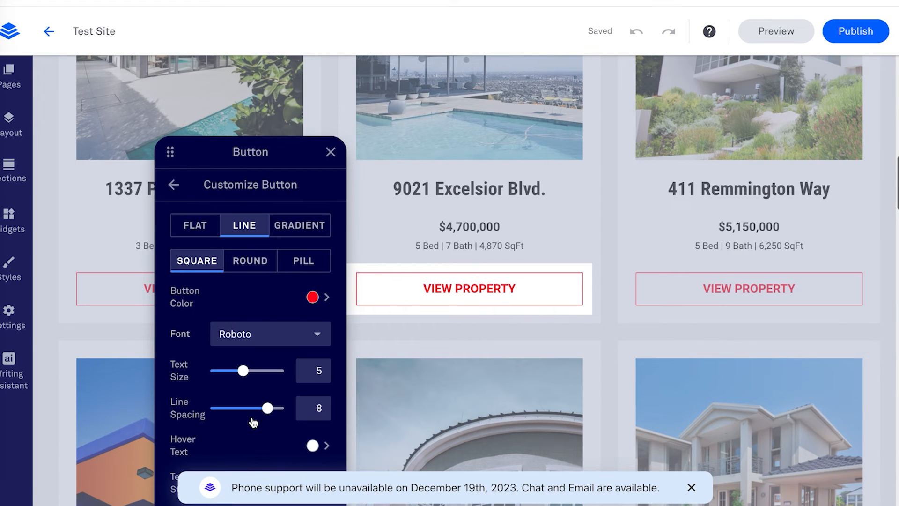
left_click(174, 185)
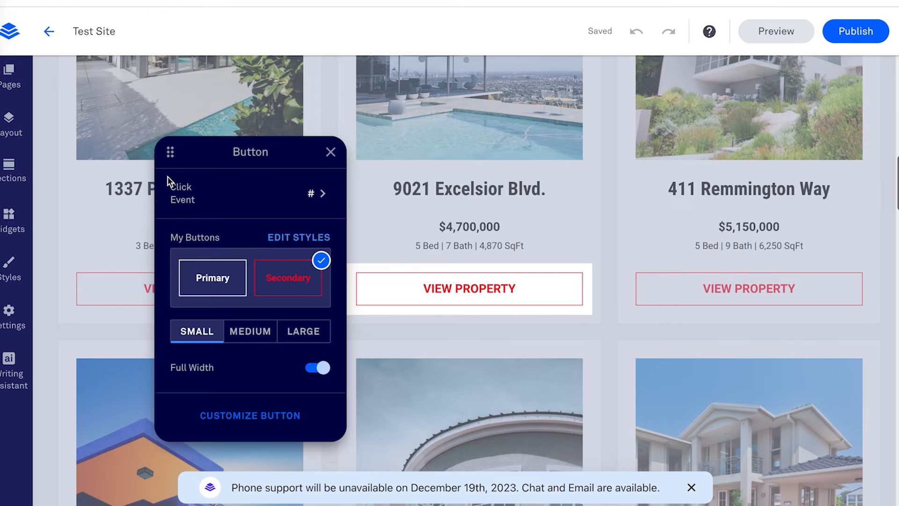
left_click(324, 196)
scroll(323, 193, "down", 3)
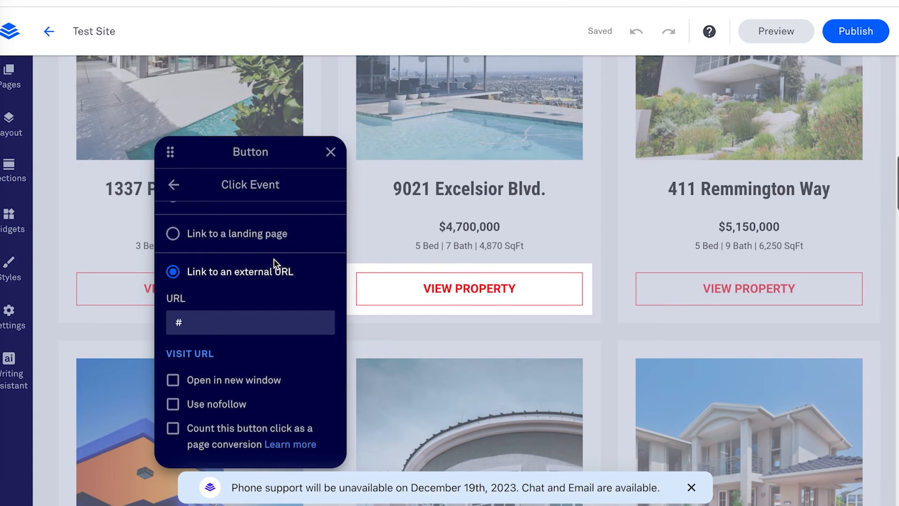
scroll(274, 259, "up", 1)
scroll(277, 264, "up", 1)
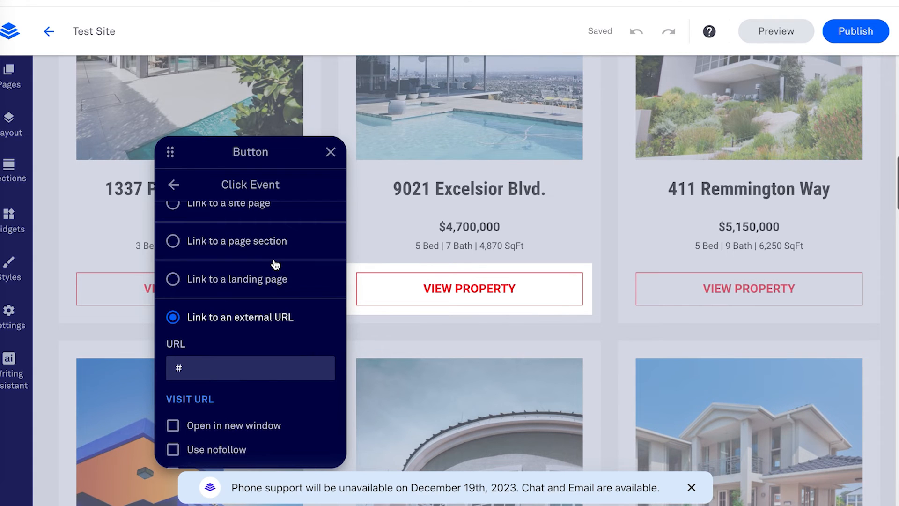
scroll(276, 264, "up", 1)
scroll(276, 277, "up", 5)
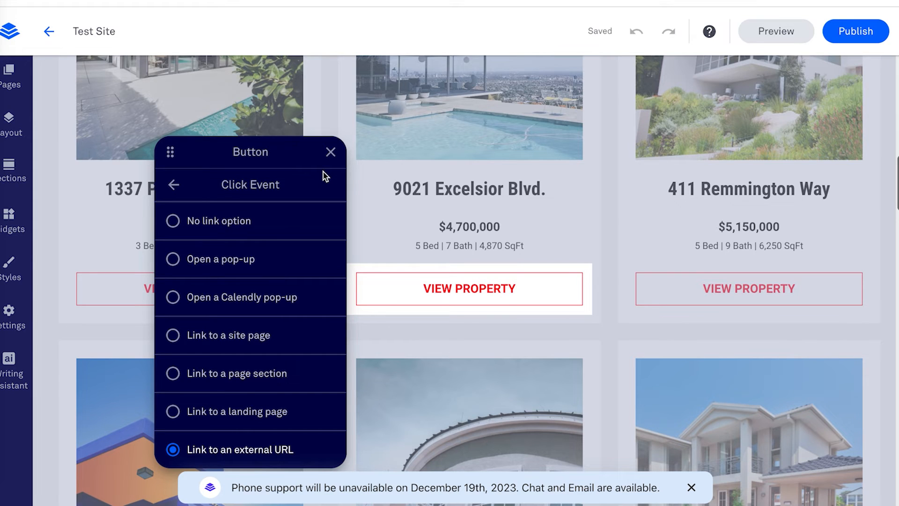
Step: Close the button settings and scroll the Listings page back up to its Exclusive Listings hero
left_click(330, 151)
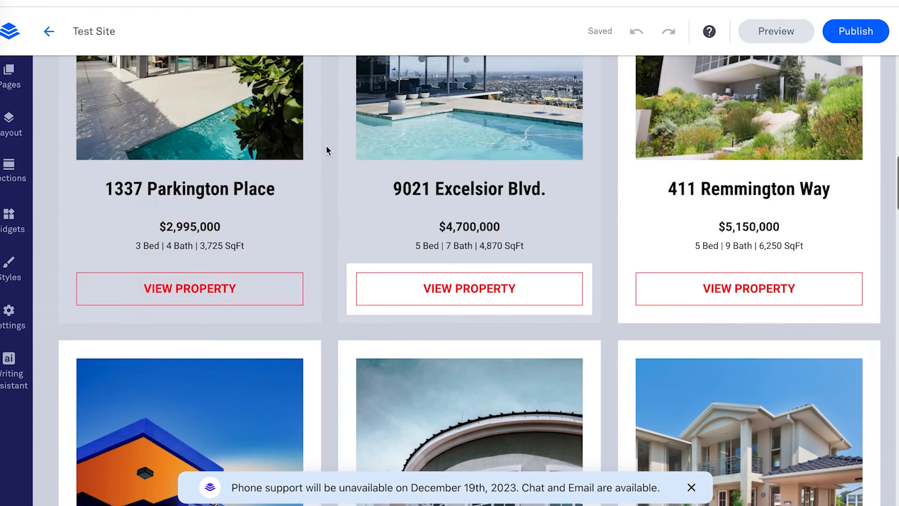
scroll(326, 150, "down", 10)
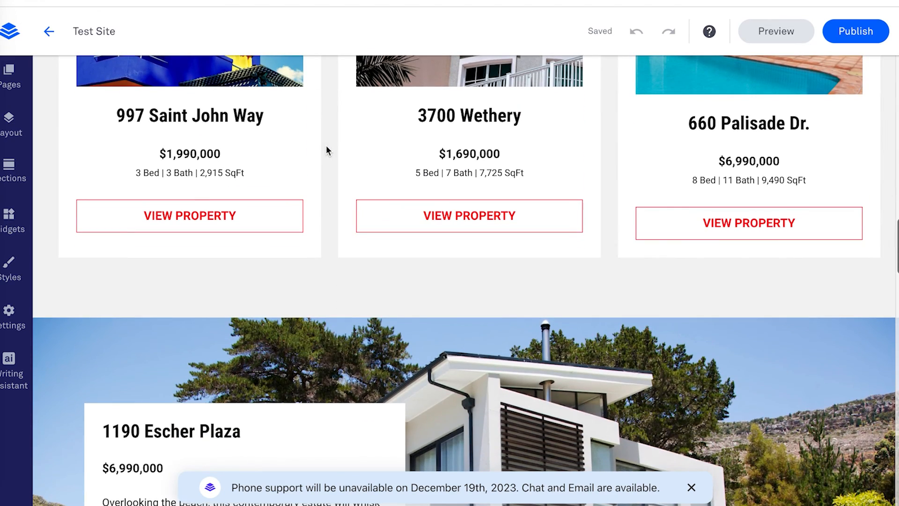
scroll(326, 150, "down", 10)
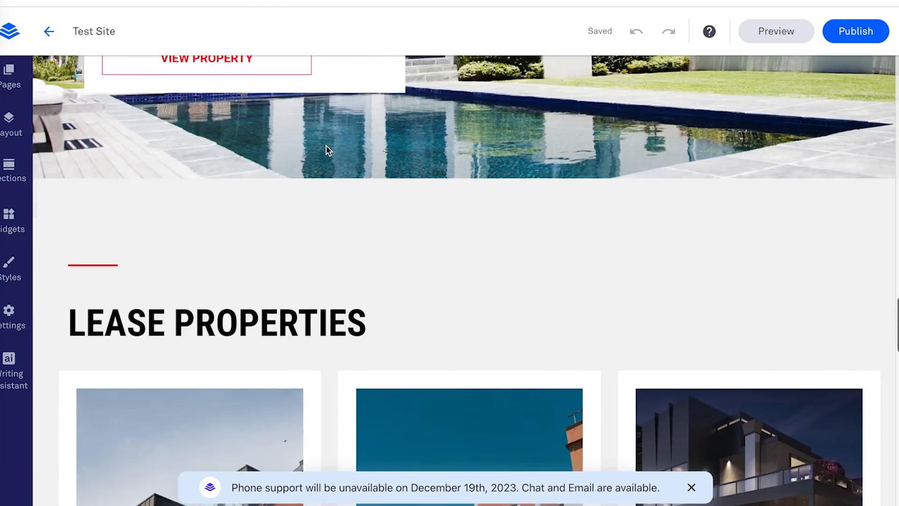
scroll(326, 145, "down", 10)
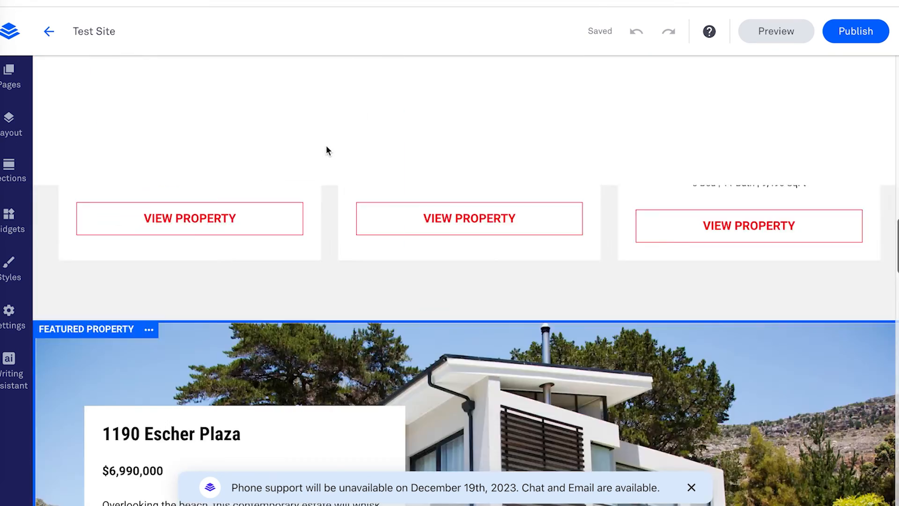
scroll(325, 147, "up", 15)
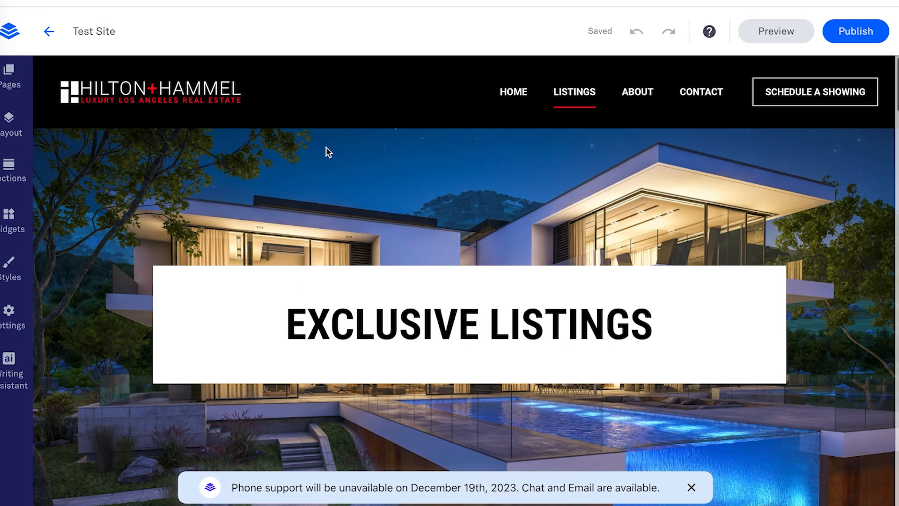
left_click(645, 92)
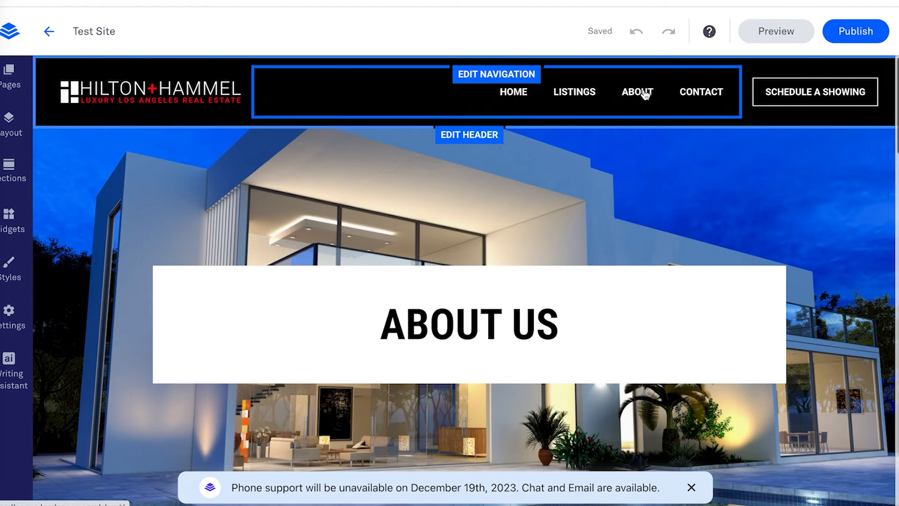
scroll(632, 154, "down", 5)
scroll(632, 152, "down", 10)
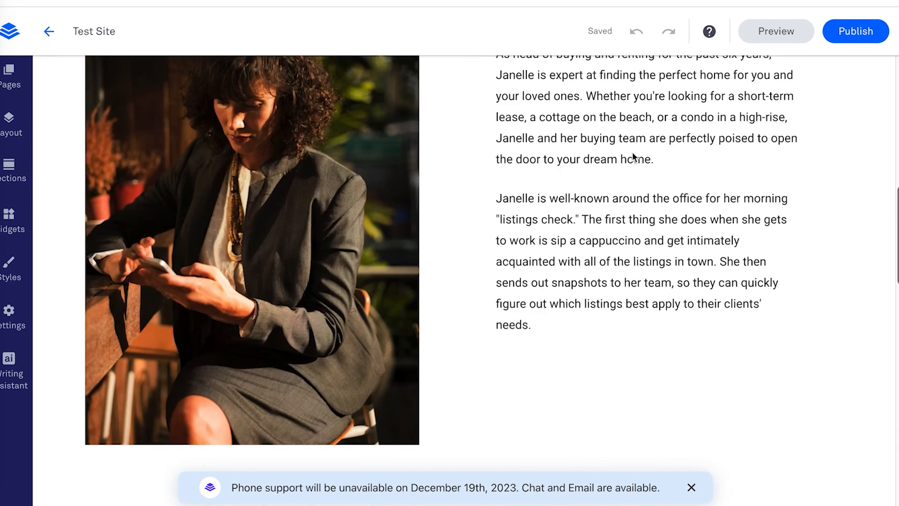
scroll(616, 235, "down", 3)
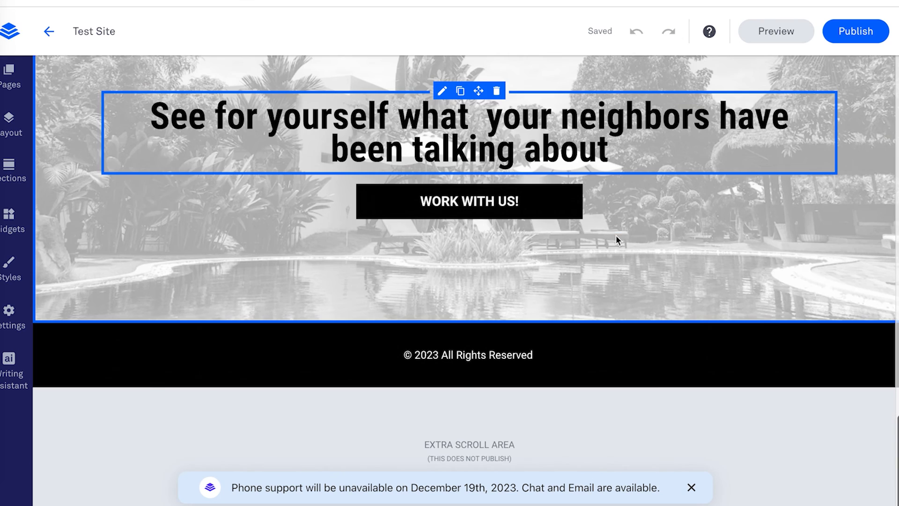
scroll(616, 235, "up", 12)
scroll(616, 235, "up", 10)
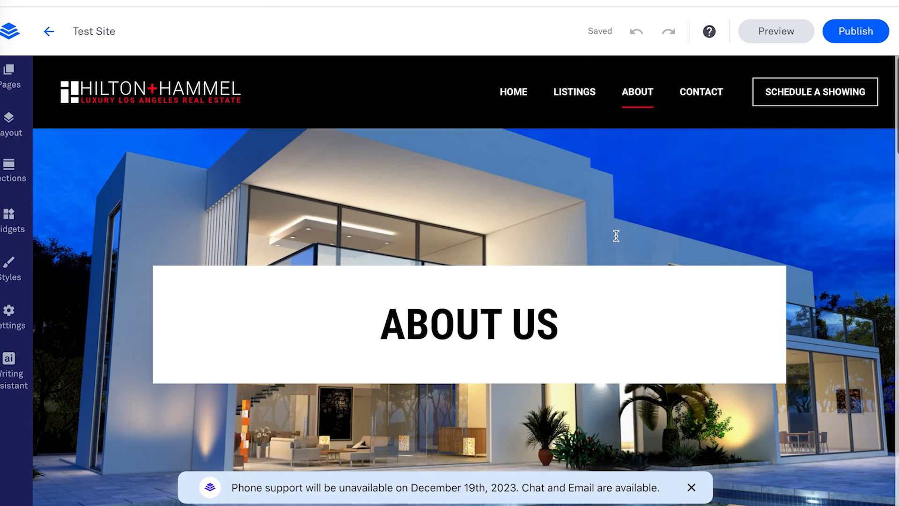
Step: Open the Contact page and scroll over its Contact Us form and Let's Talk! button
left_click(699, 96)
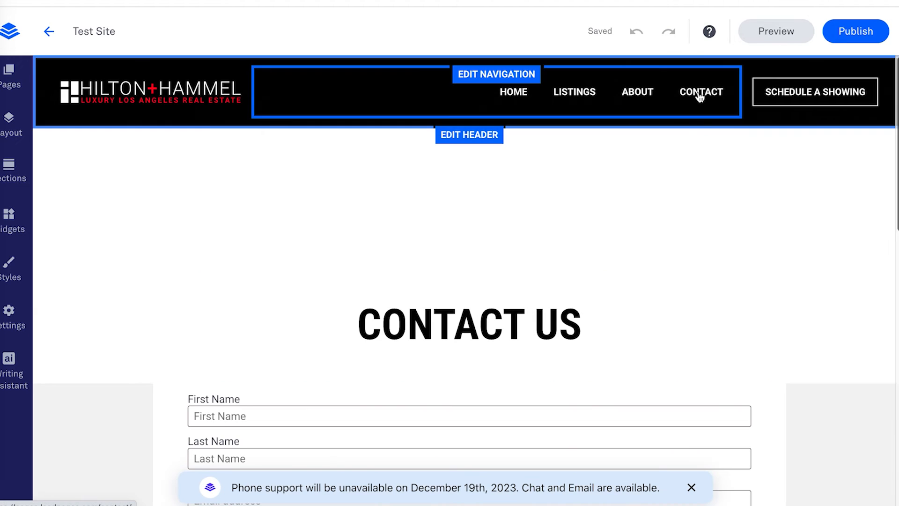
scroll(680, 167, "down", 7)
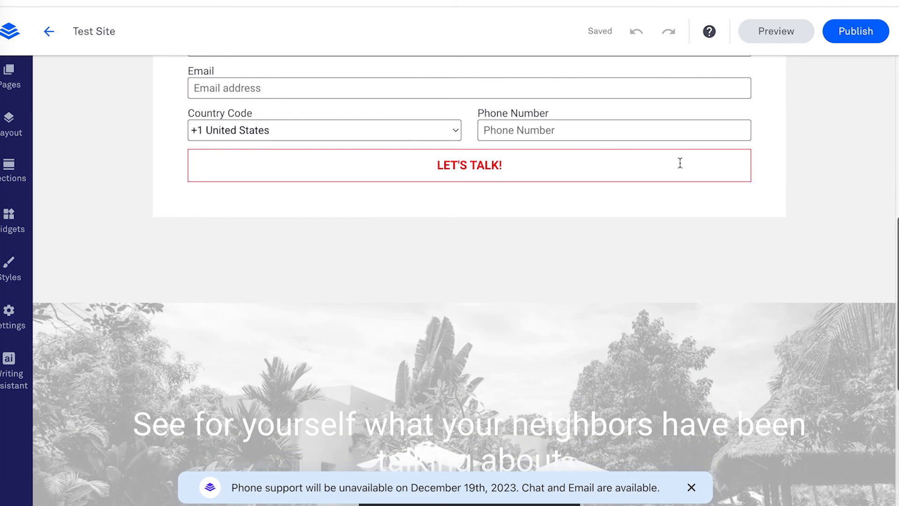
scroll(730, 183, "up", 8)
scroll(780, 201, "down", 12)
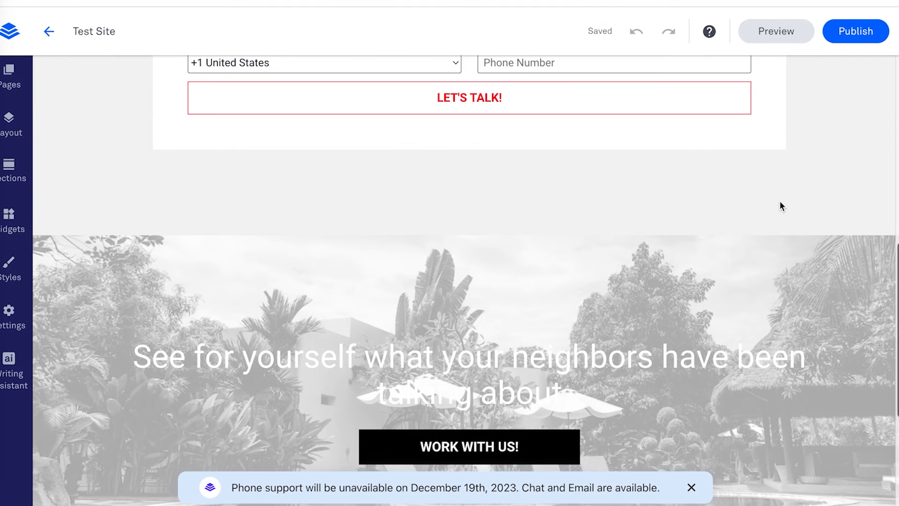
scroll(783, 205, "up", 15)
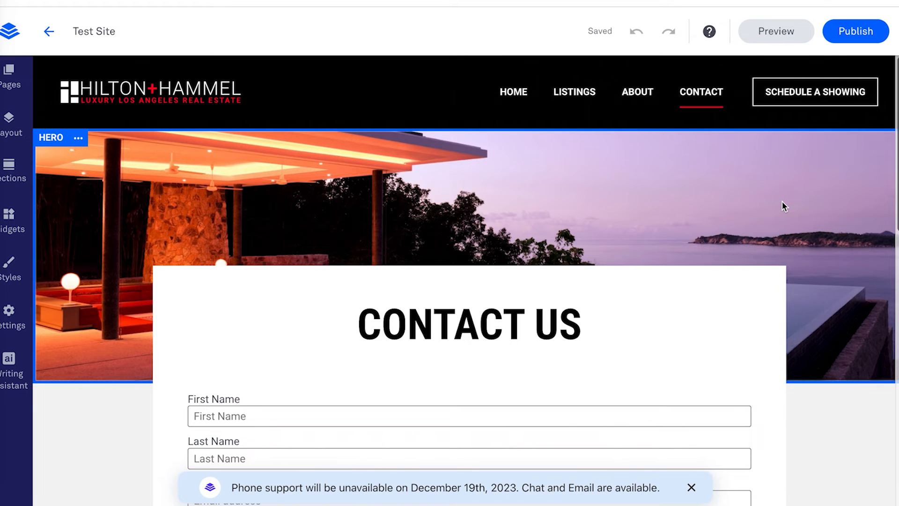
mouse_move(822, 90)
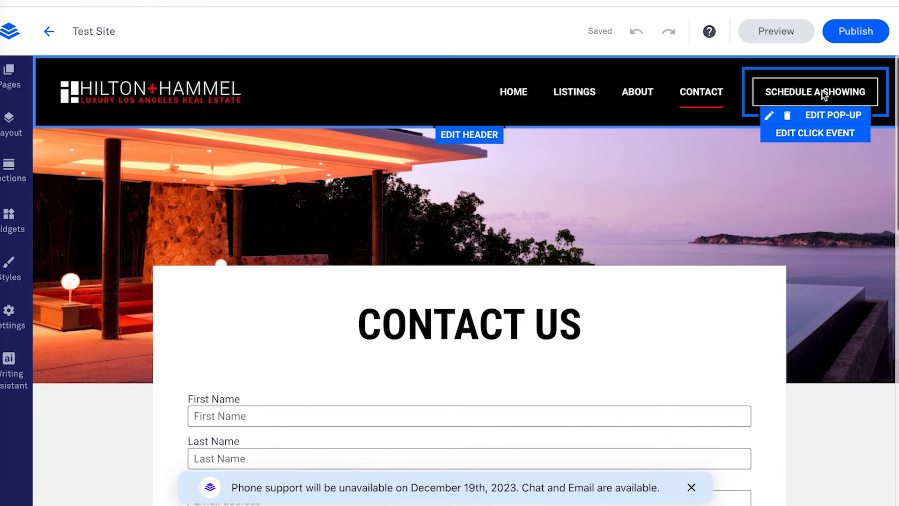
left_click(823, 117)
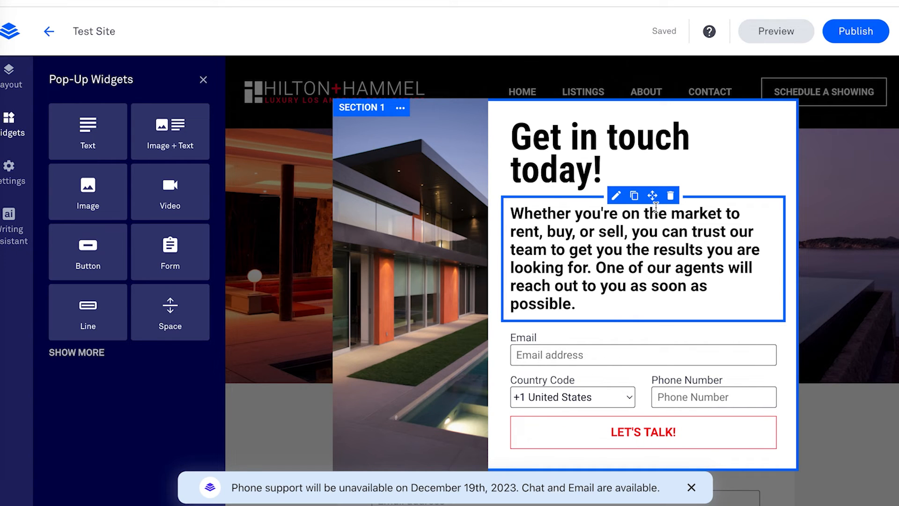
left_click(270, 236)
mouse_move(846, 84)
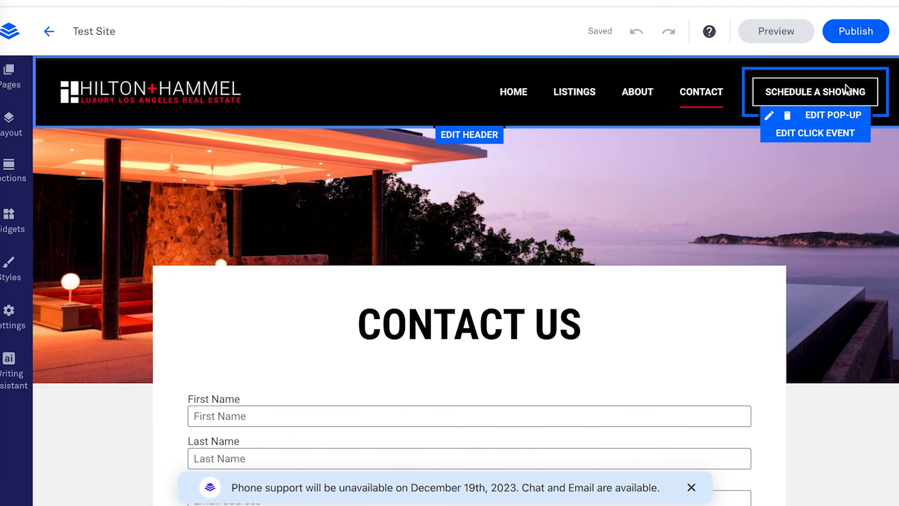
Step: Change Schedule a Showing's click event to 'Open a Calendly pop-up' and close the Button panel
left_click(825, 135)
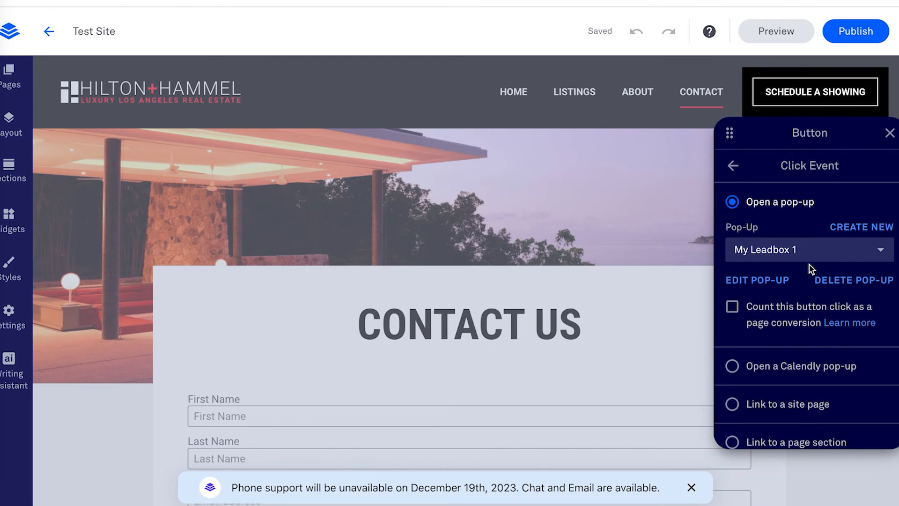
scroll(812, 267, "down", 2)
scroll(810, 268, "down", 1)
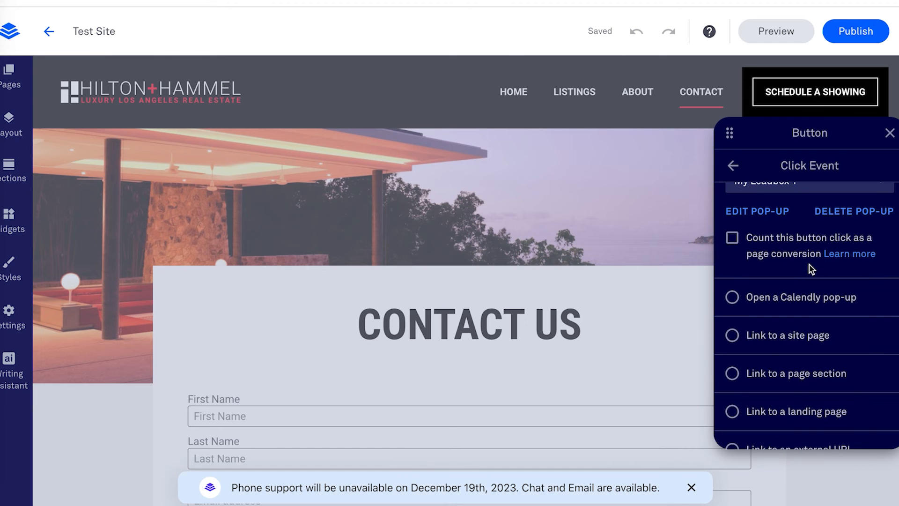
left_click(775, 301)
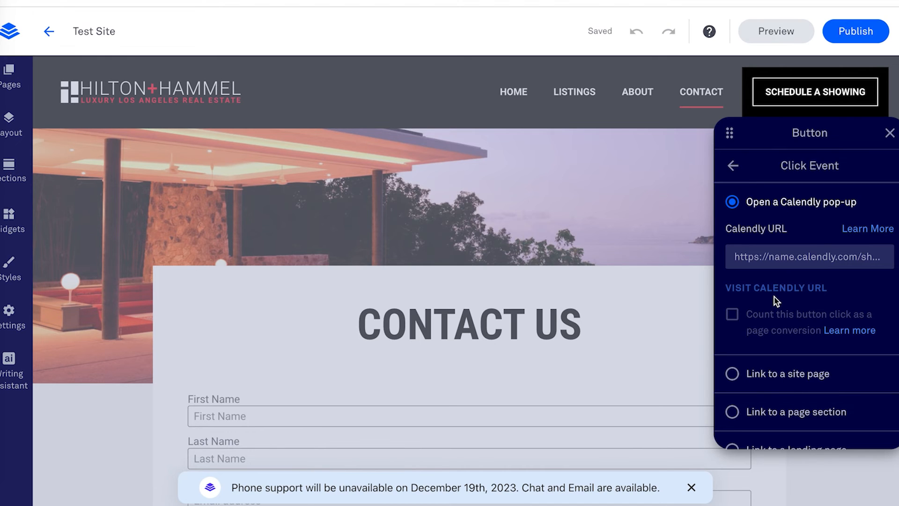
scroll(848, 213, "down", 1)
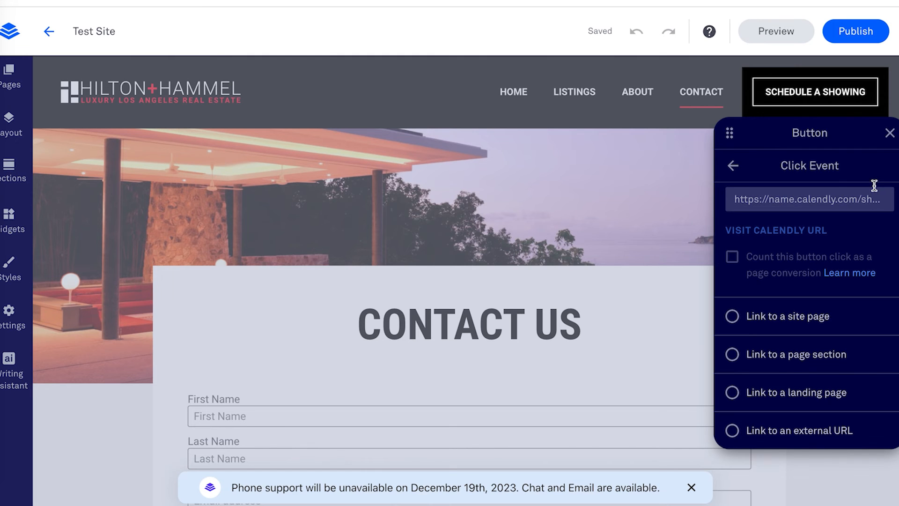
left_click(889, 133)
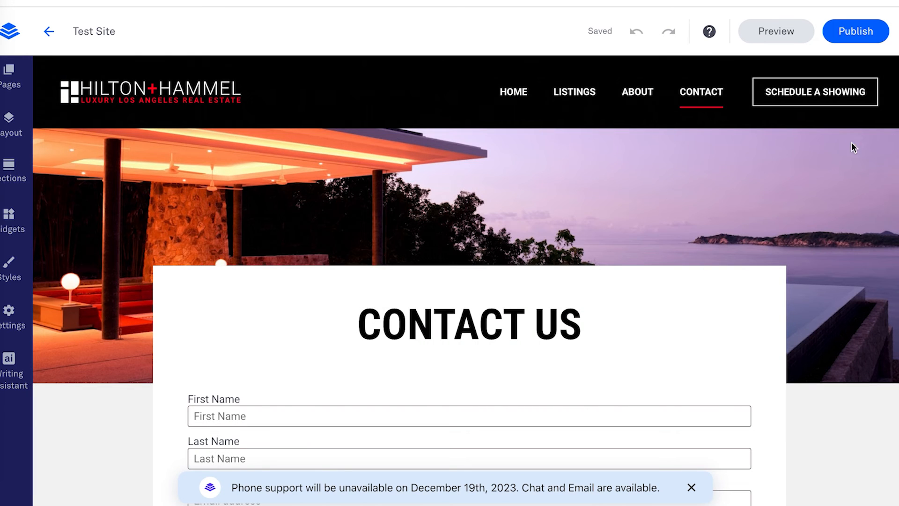
Step: Review the Pages list and the LISTINGS page options, then bring up the Page Layout outline
left_click(11, 85)
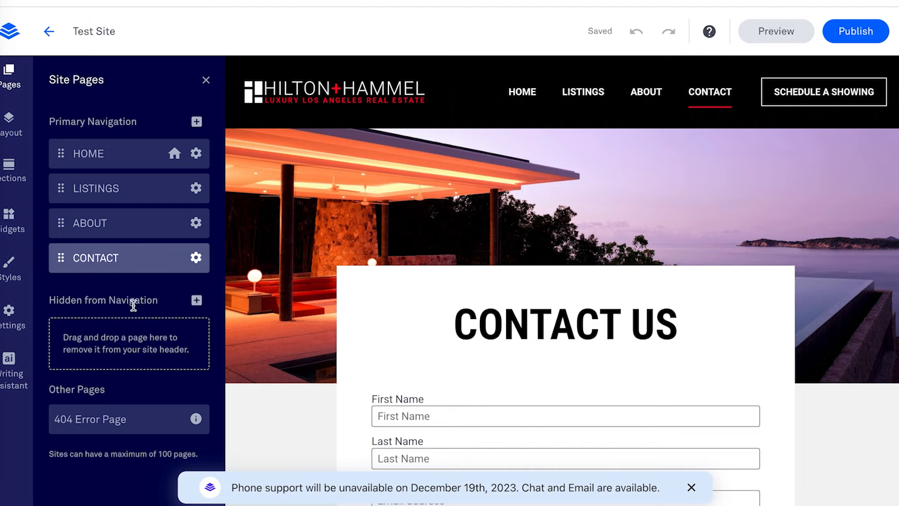
left_click(196, 190)
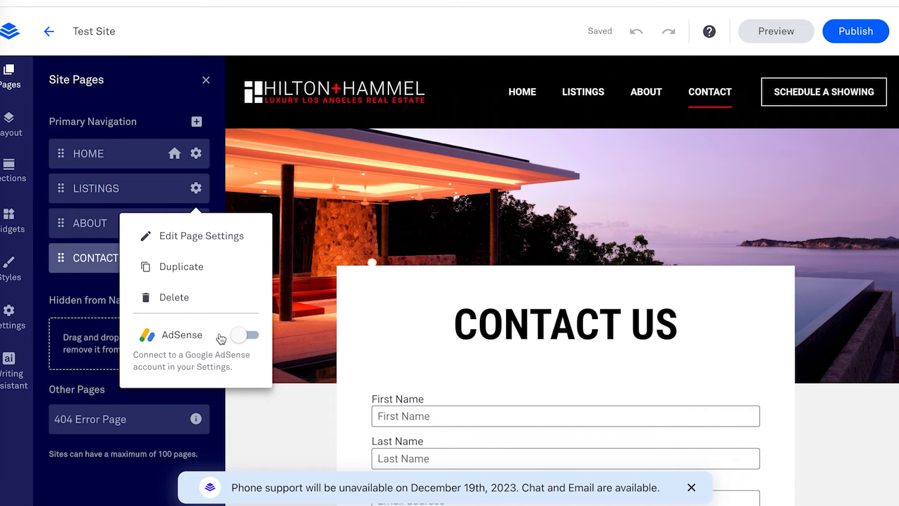
left_click(61, 111)
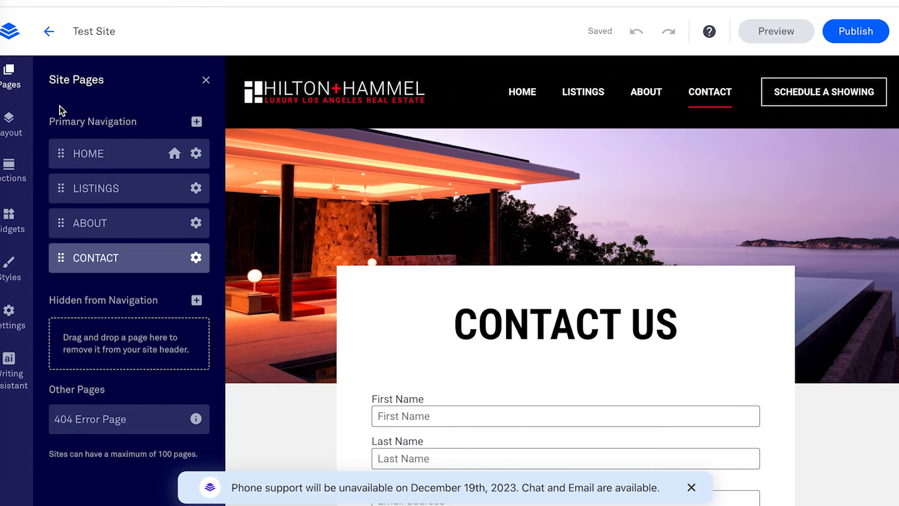
left_click(9, 136)
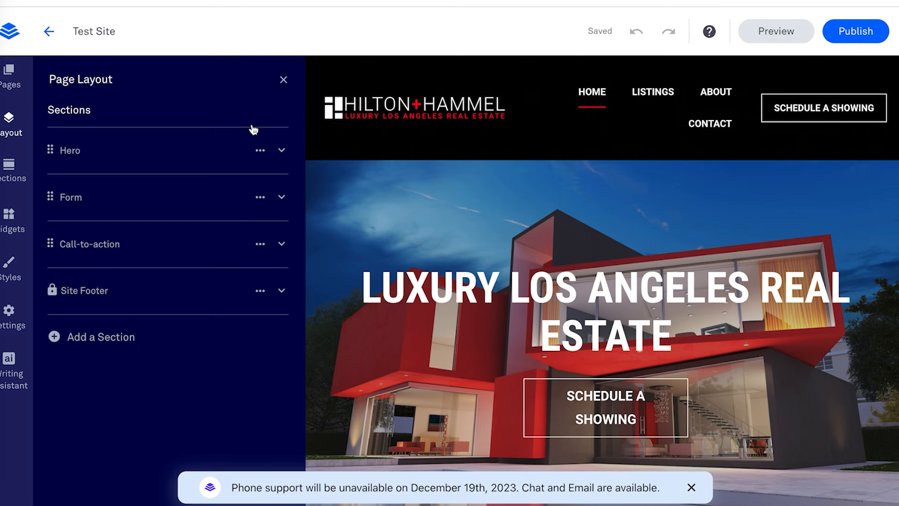
Step: Close and reopen the Page Layout outline, then open the Sections library showing About designs
left_click(284, 81)
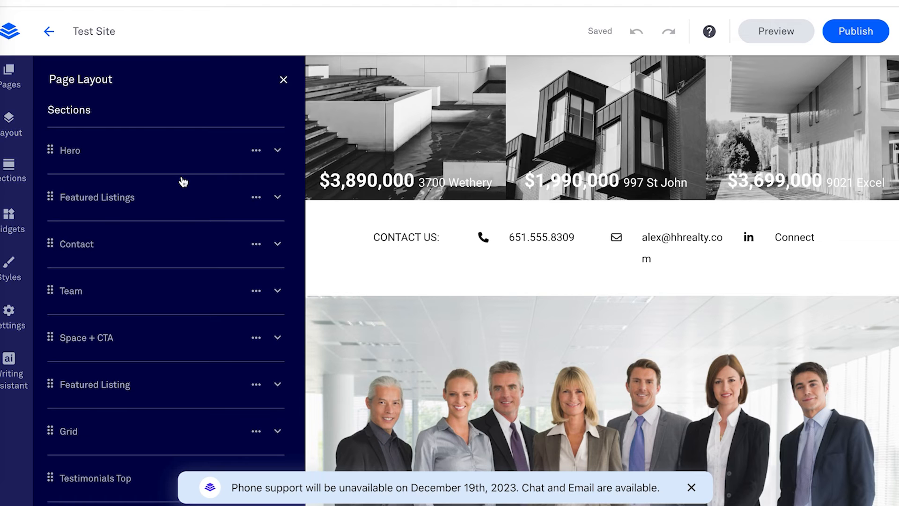
scroll(184, 182, "down", 3)
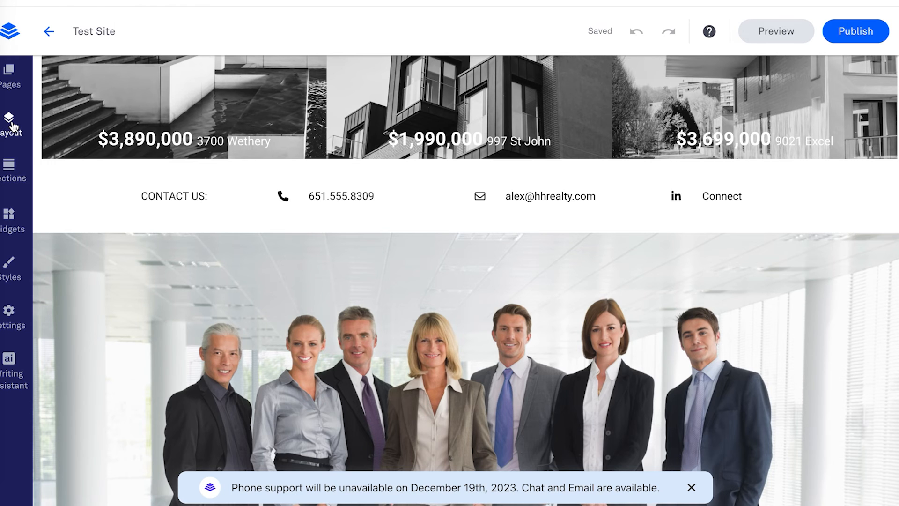
left_click(13, 127)
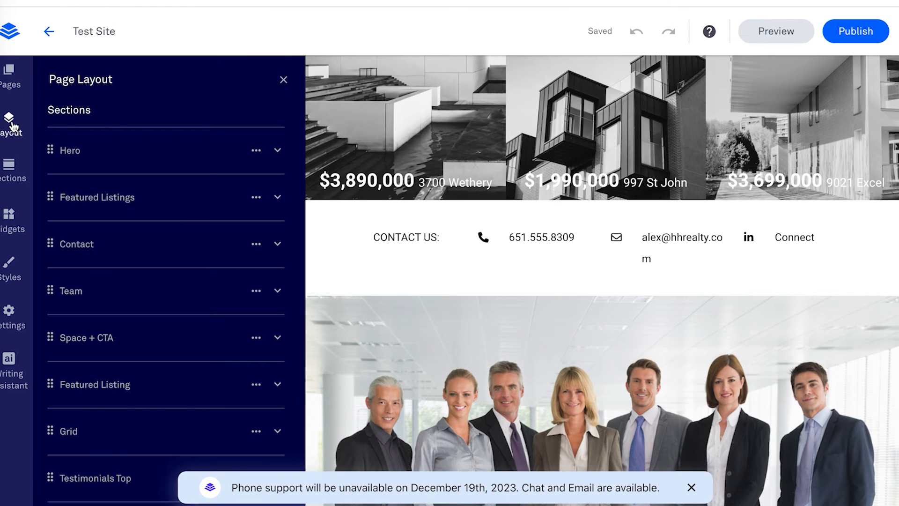
scroll(102, 129, "down", 3)
scroll(103, 131, "up", 3)
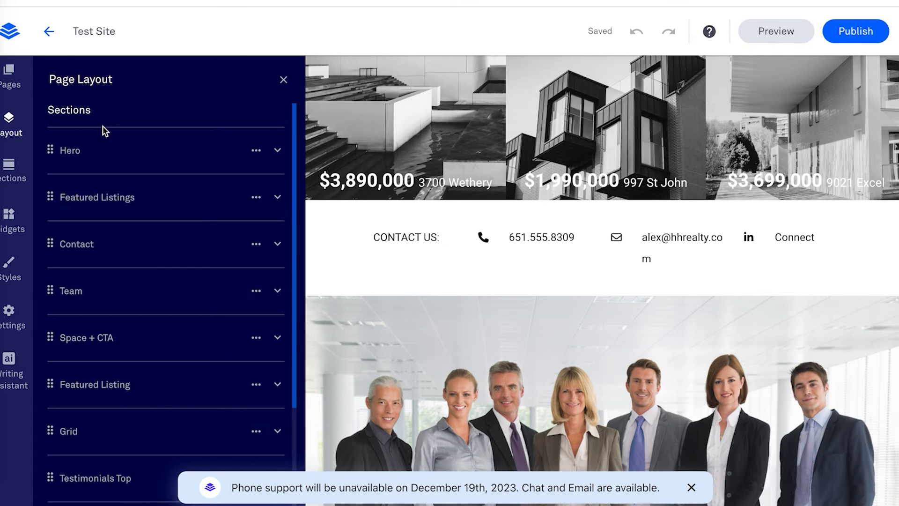
left_click(15, 177)
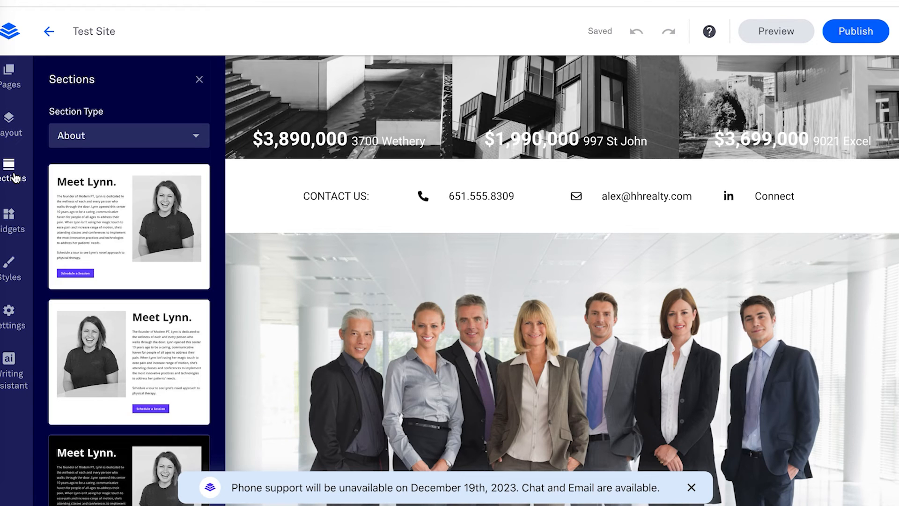
Step: Check the Section Type list, then show all widgets including Calendly Embed, OpenTable Embed and HTML
left_click(159, 140)
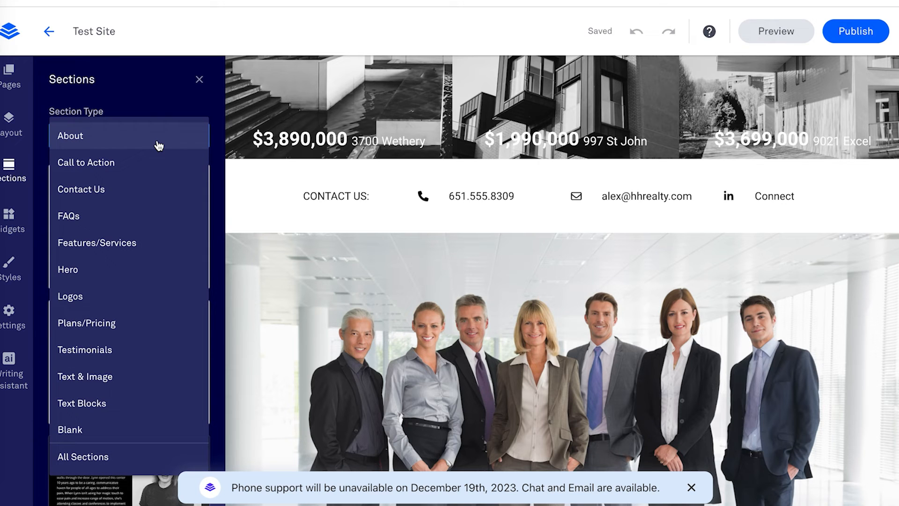
left_click(23, 222)
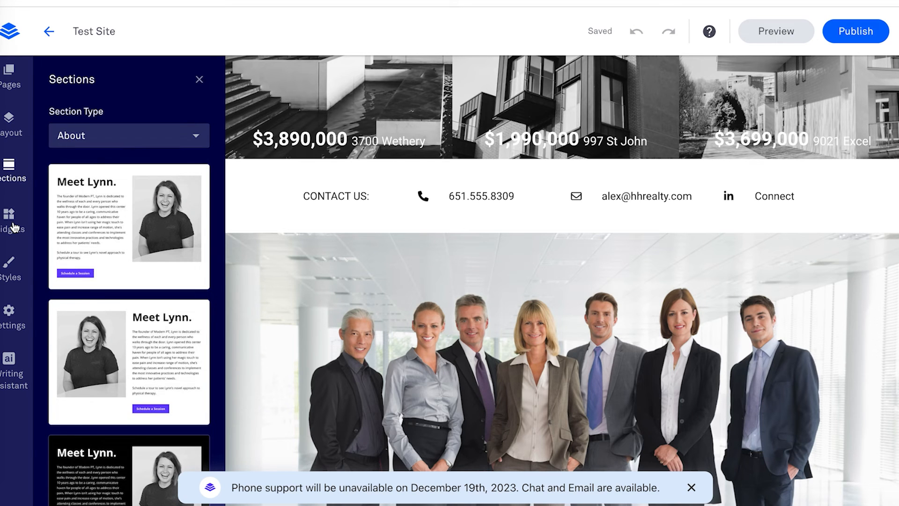
left_click(14, 227)
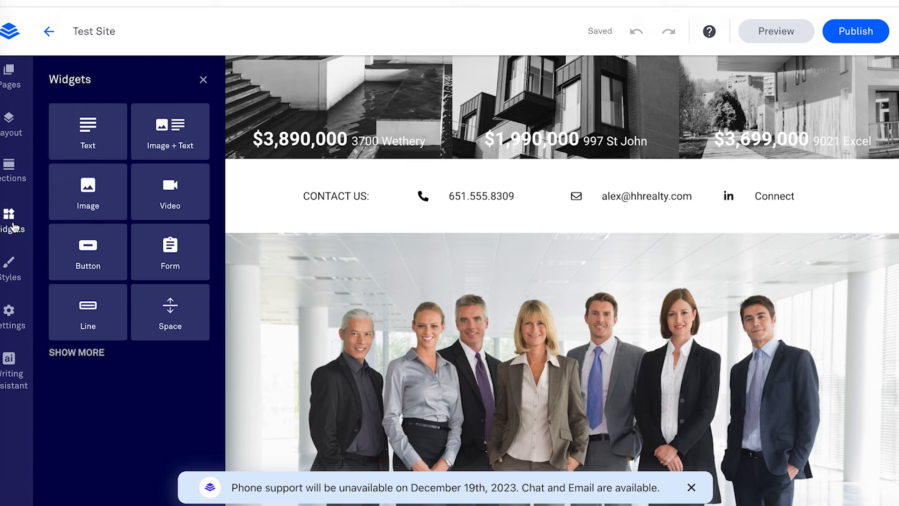
left_click(95, 355)
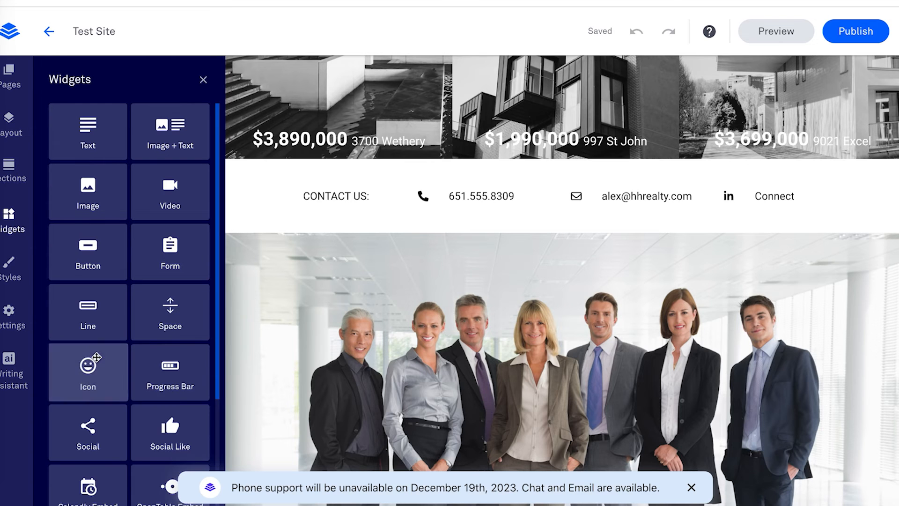
scroll(96, 357, "down", 3)
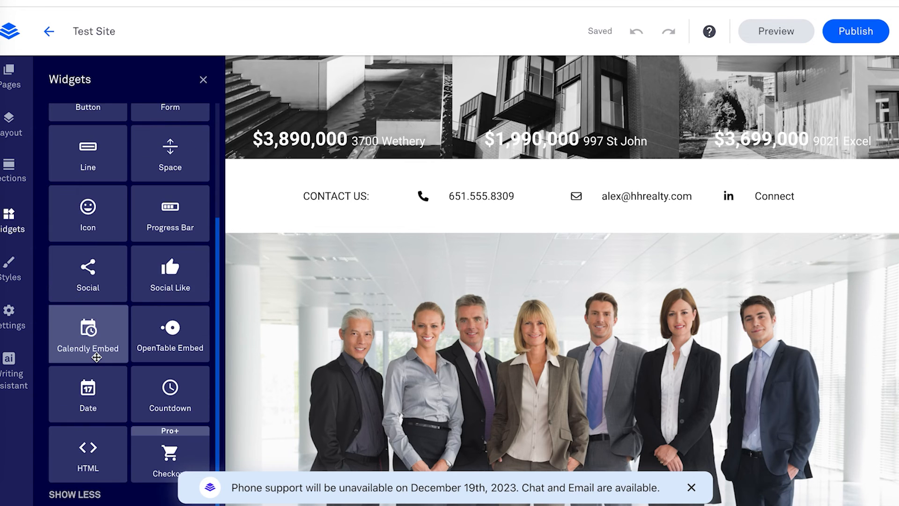
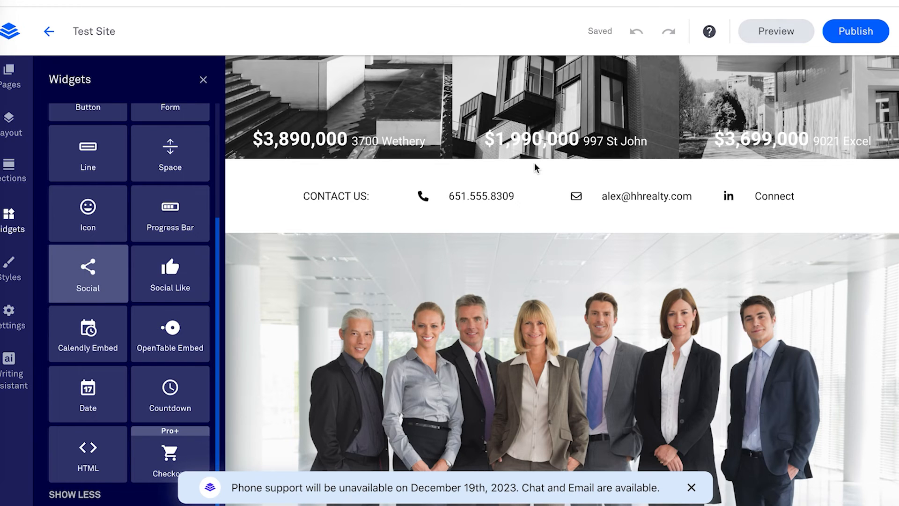
Step: Close the Widgets panel and start a preview of the Test Site real estate page
scroll(535, 162, "down", 10)
left_click(205, 80)
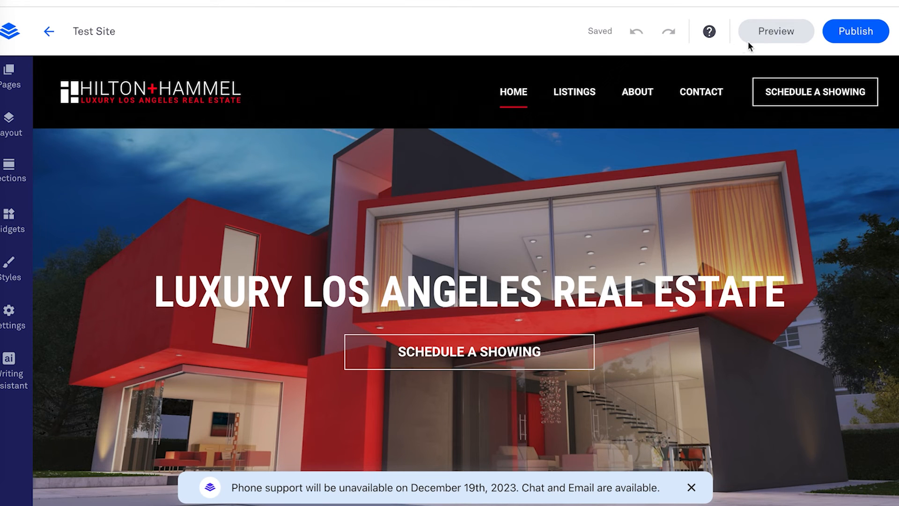
left_click(765, 40)
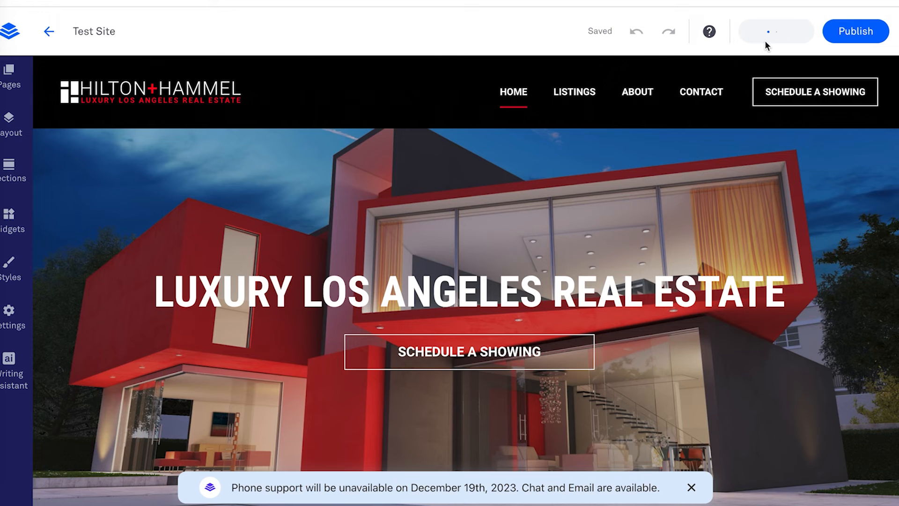
Step: Open the desktop preview and scroll through the listings and testimonials, then back up
left_click(766, 31)
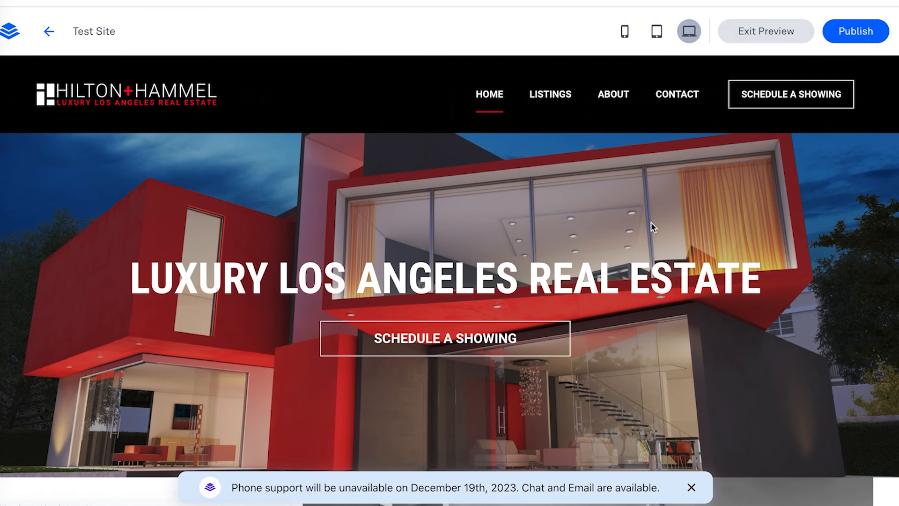
scroll(651, 225, "down", 10)
scroll(652, 227, "down", 10)
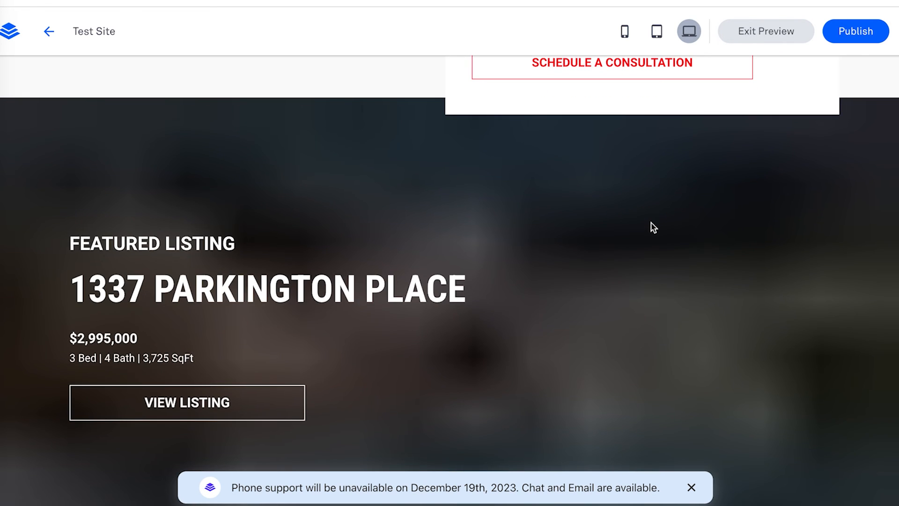
scroll(651, 227, "down", 1)
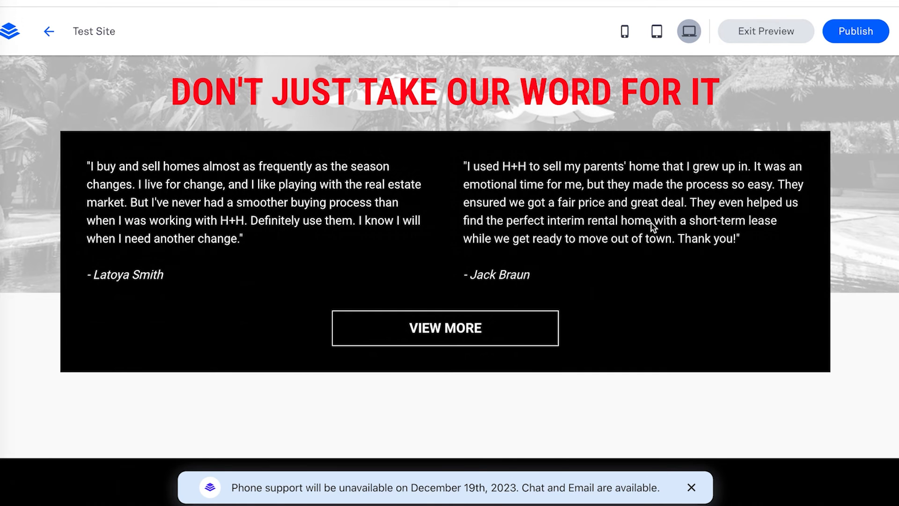
scroll(653, 226, "down", 1)
scroll(651, 221, "down", 10)
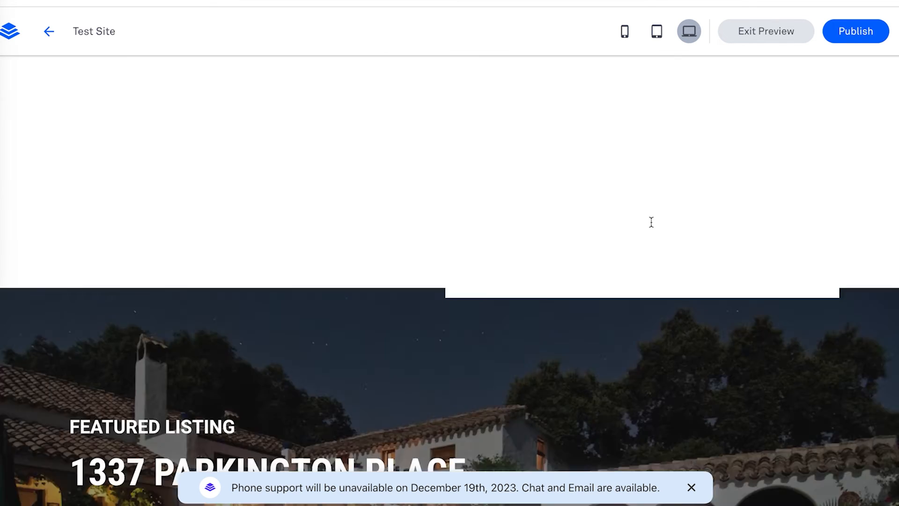
scroll(651, 221, "up", 15)
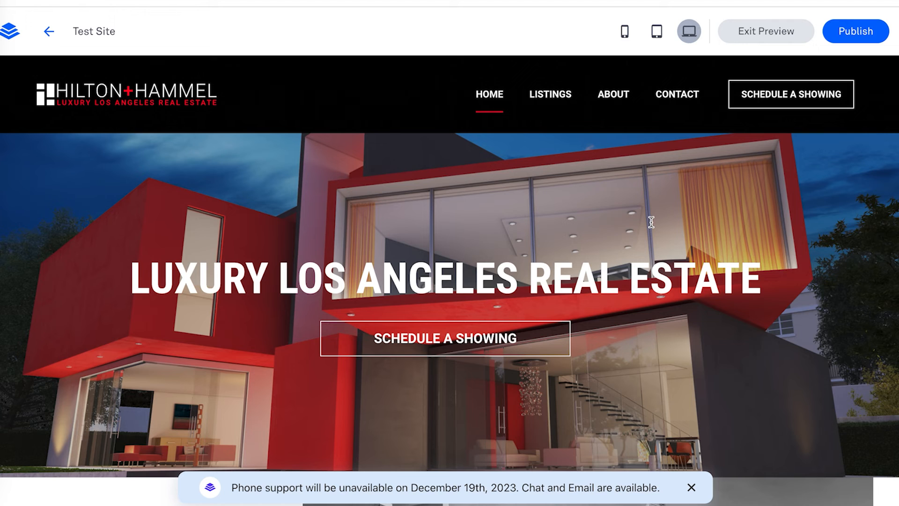
Step: Check the site at tablet and phone sizes, then return to the desktop preview
left_click(656, 42)
scroll(625, 187, "down", 10)
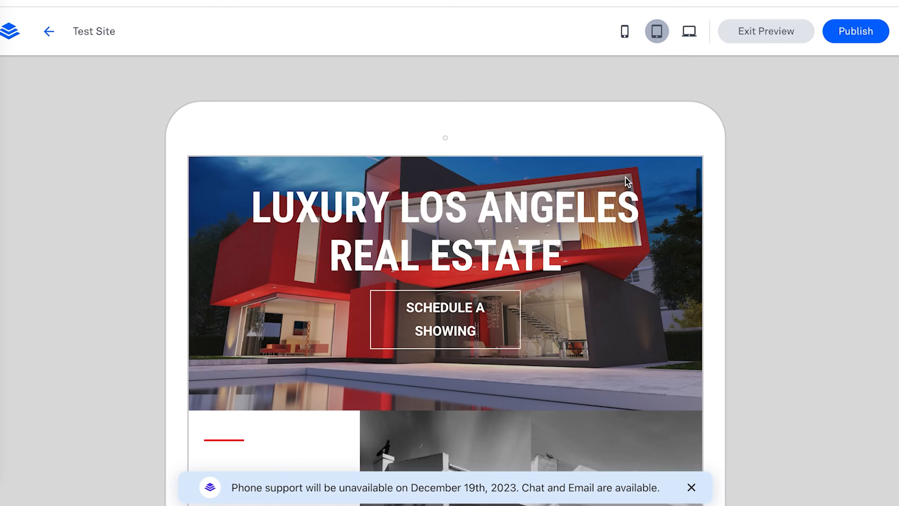
scroll(627, 224, "up", 10)
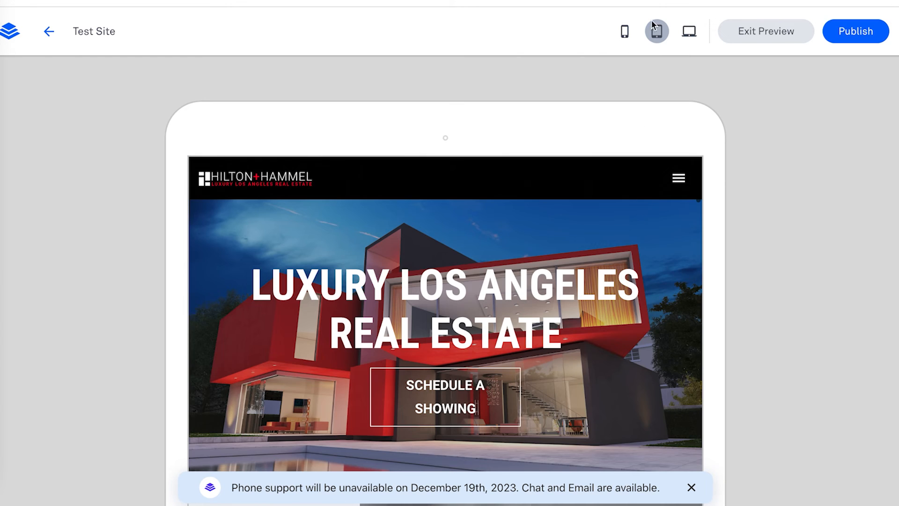
left_click(625, 31)
scroll(500, 302, "down", 10)
scroll(500, 303, "up", 10)
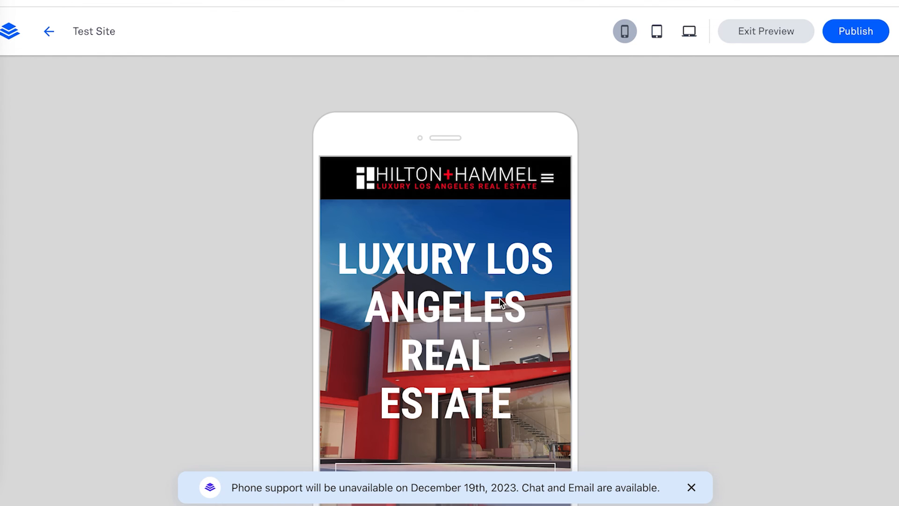
left_click(685, 37)
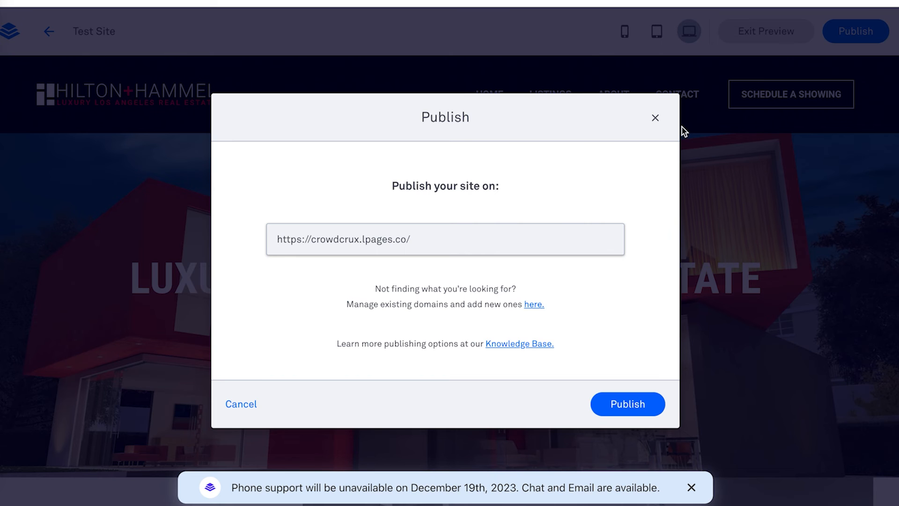
Step: Cancel the Publish dialog without publishing and scroll down the desktop preview
left_click(654, 118)
scroll(398, 333, "down", 15)
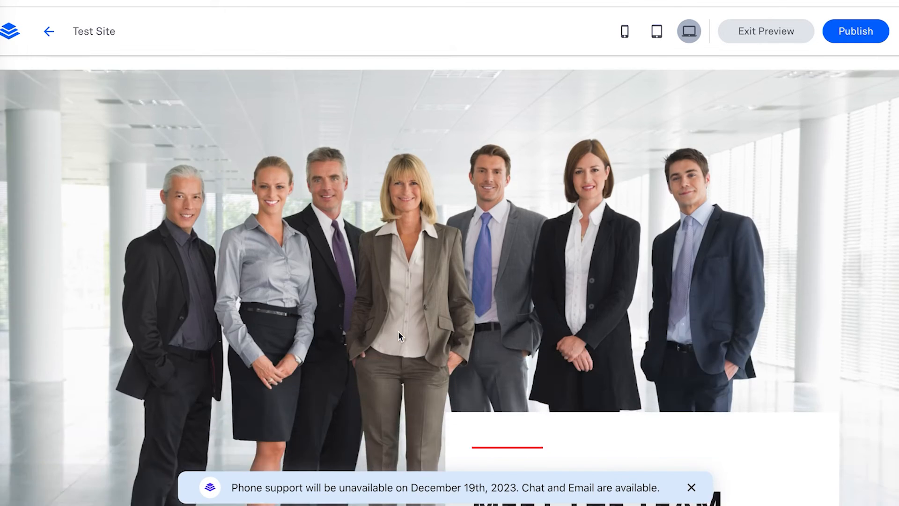
scroll(398, 330, "down", 10)
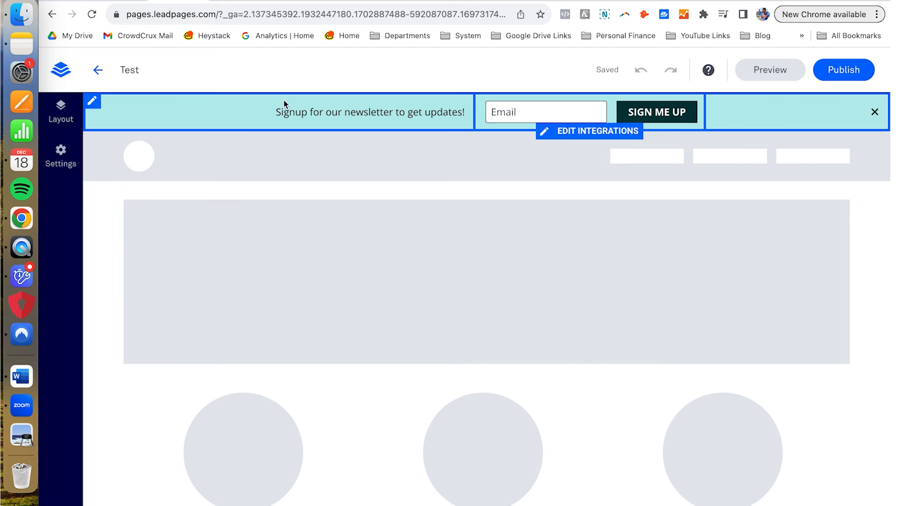
Step: Switch the alert bar to the text-and-button layout, then restore the text, email field and button layout
left_click(66, 116)
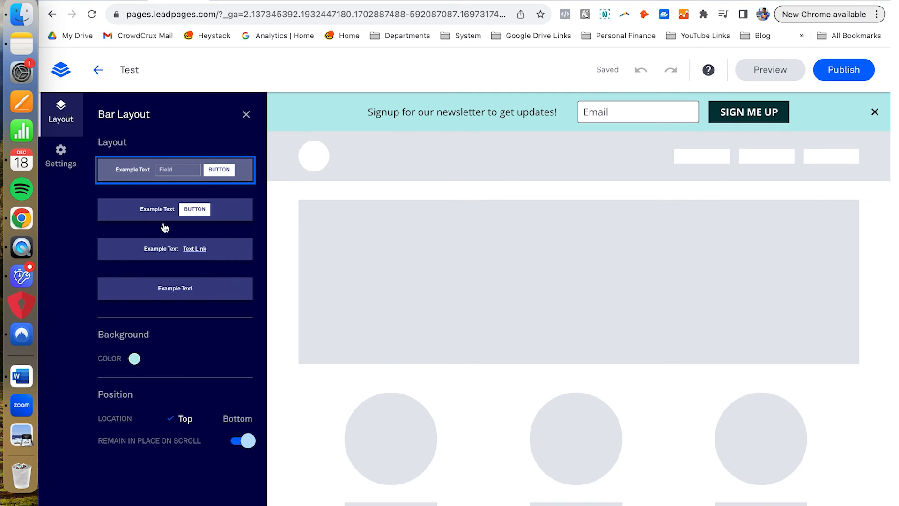
left_click(196, 210)
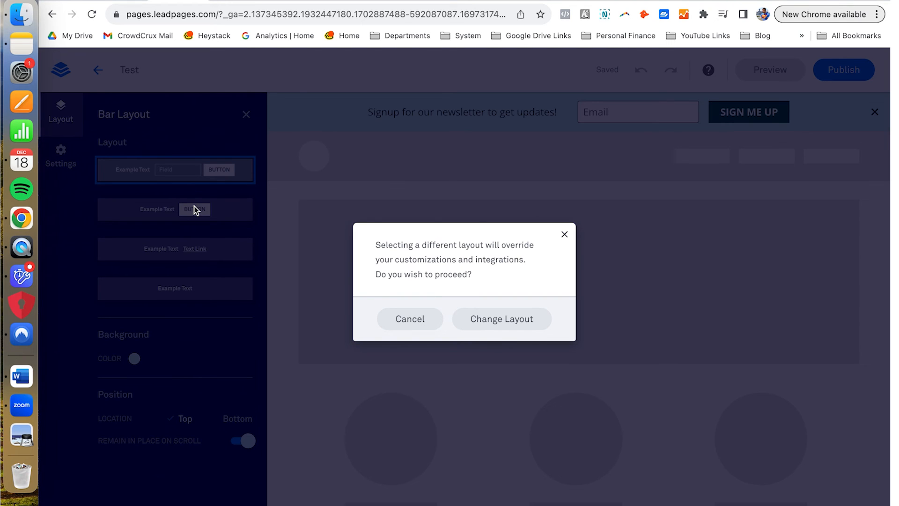
left_click(498, 321)
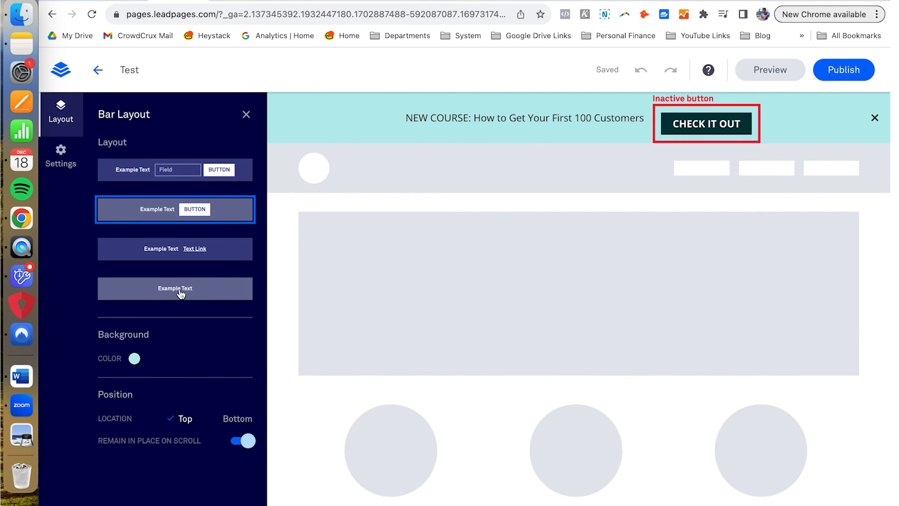
left_click(177, 173)
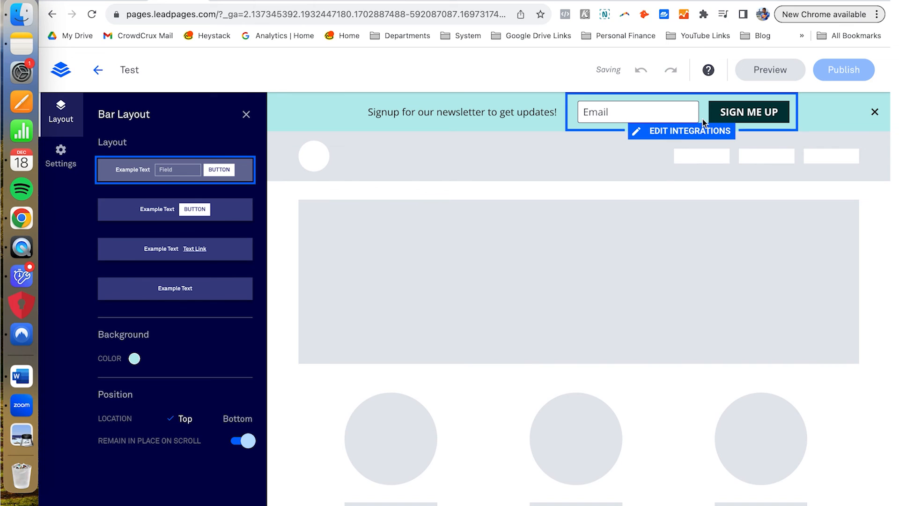
Step: Step through the signup form's Integrations, Fields and Actions settings, then preview the page with the alert bar
left_click(685, 134)
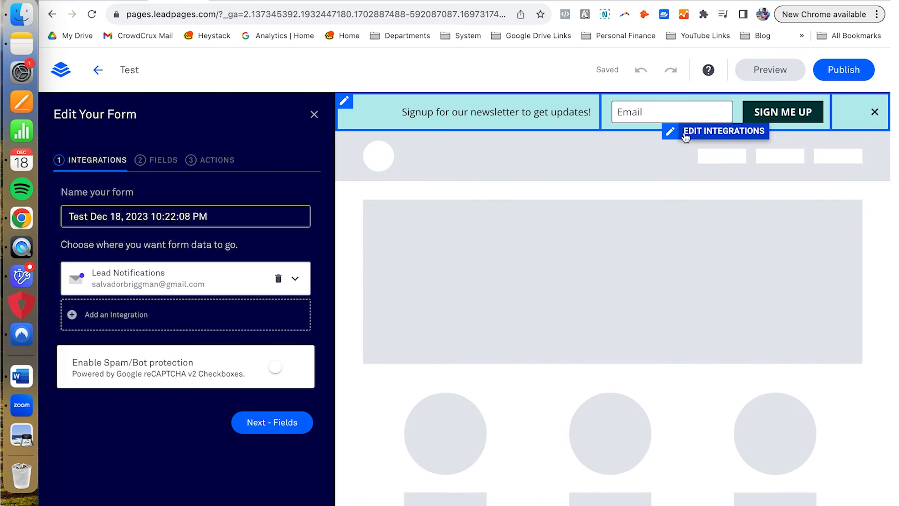
left_click(161, 160)
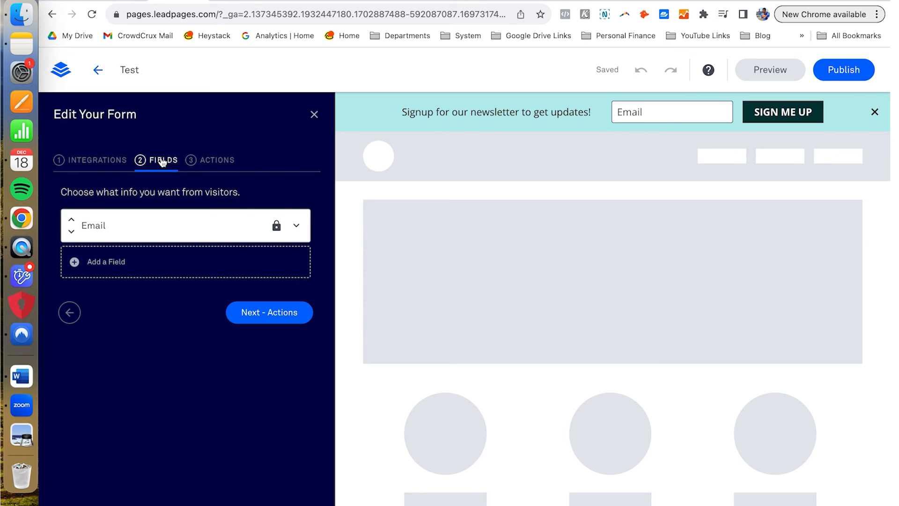
left_click(236, 163)
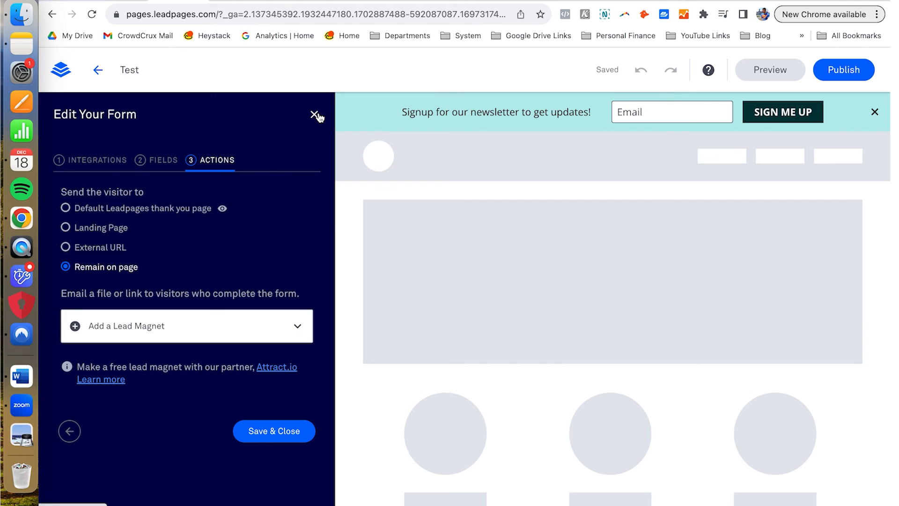
left_click(570, 75)
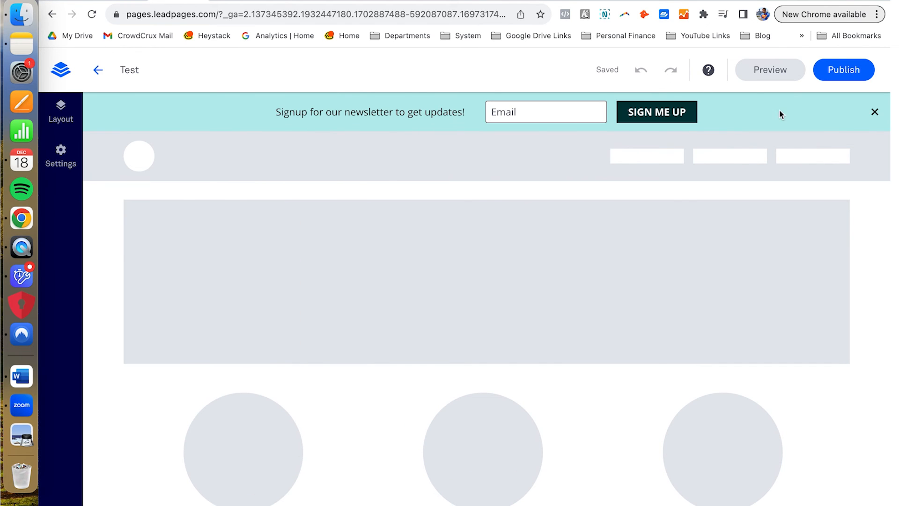
left_click(791, 70)
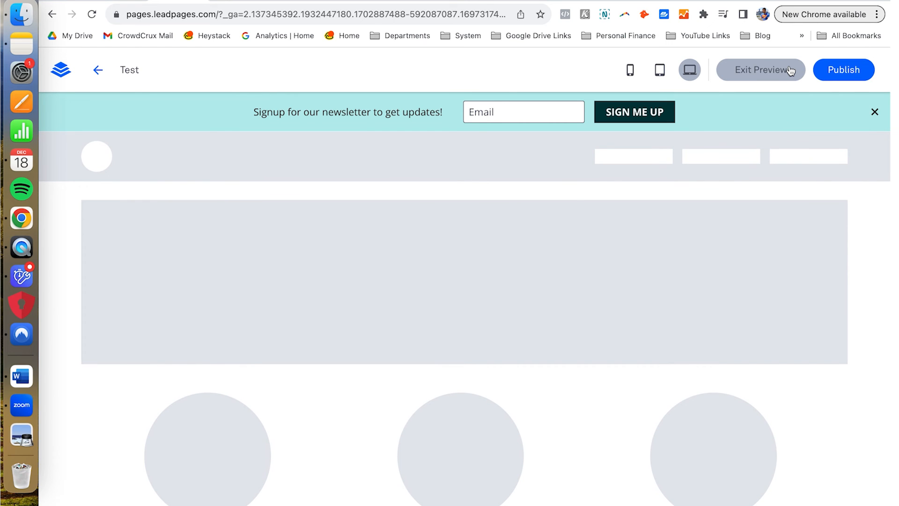
scroll(577, 206, "down", 2)
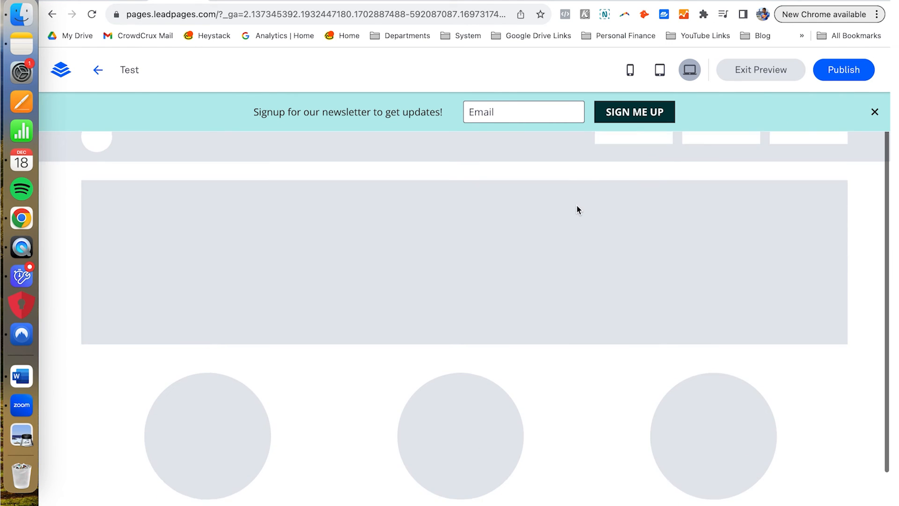
scroll(579, 209, "down", 3)
scroll(579, 210, "down", 3)
scroll(579, 210, "up", 5)
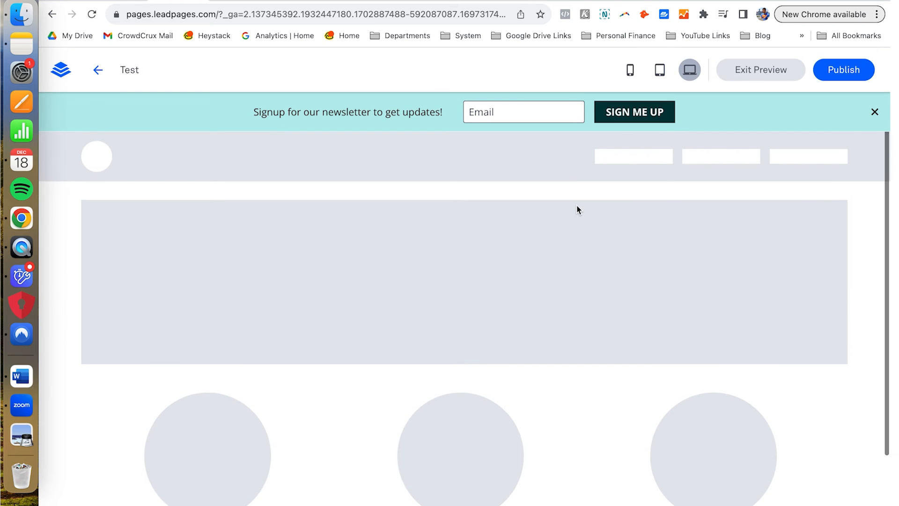
scroll(579, 210, "down", 3)
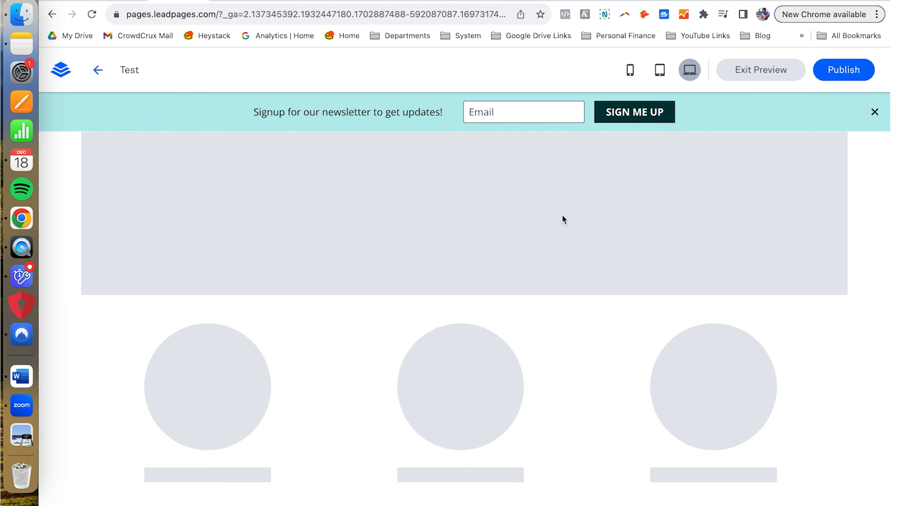
left_click(128, 1)
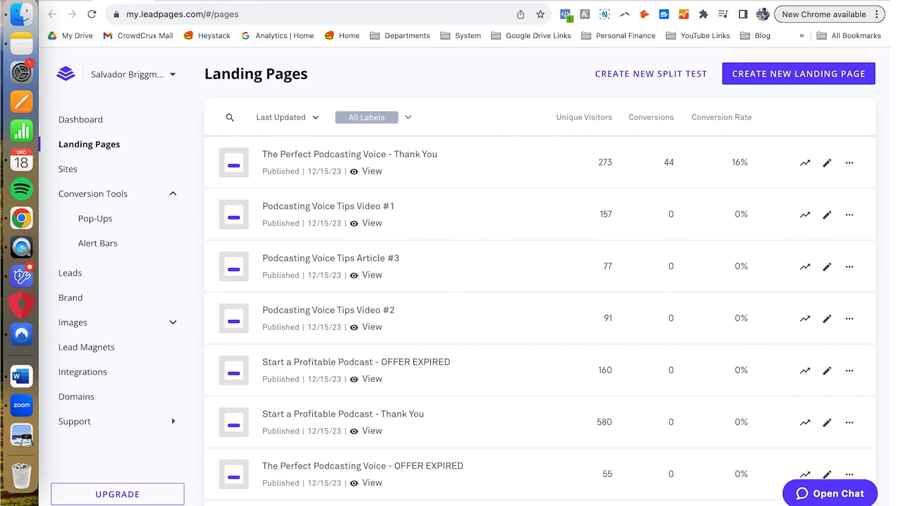
Step: Preview the Test Popup with its free-guide headline, Email field and Sign Up button
left_click(242, 1)
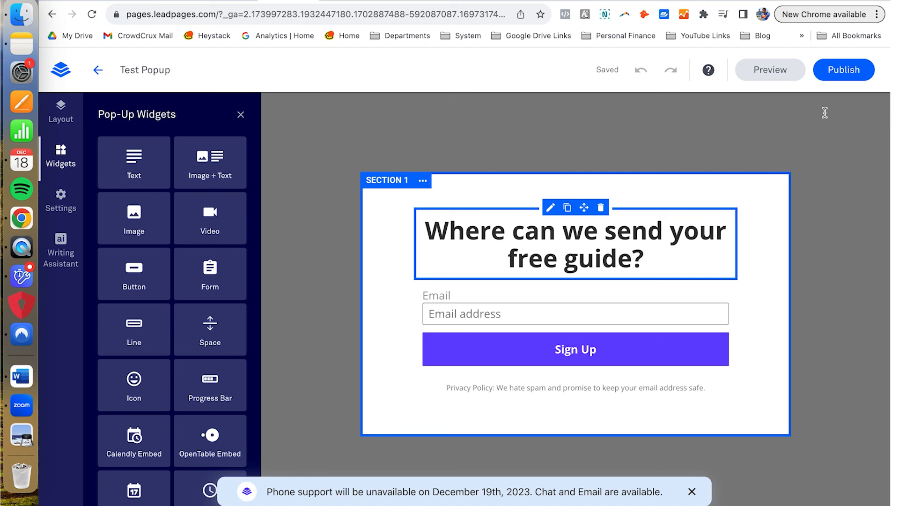
left_click(775, 68)
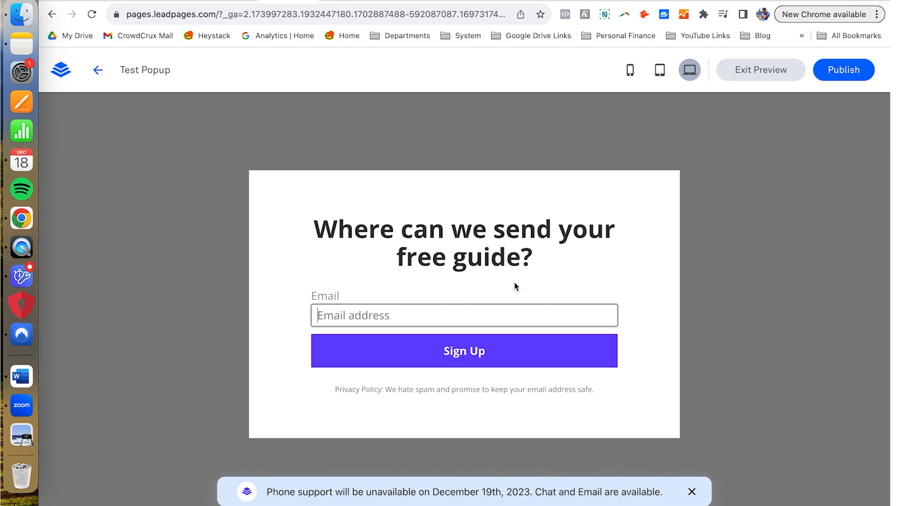
Step: Exit the Test Popup preview and publish it to reach its publishing options
left_click(773, 68)
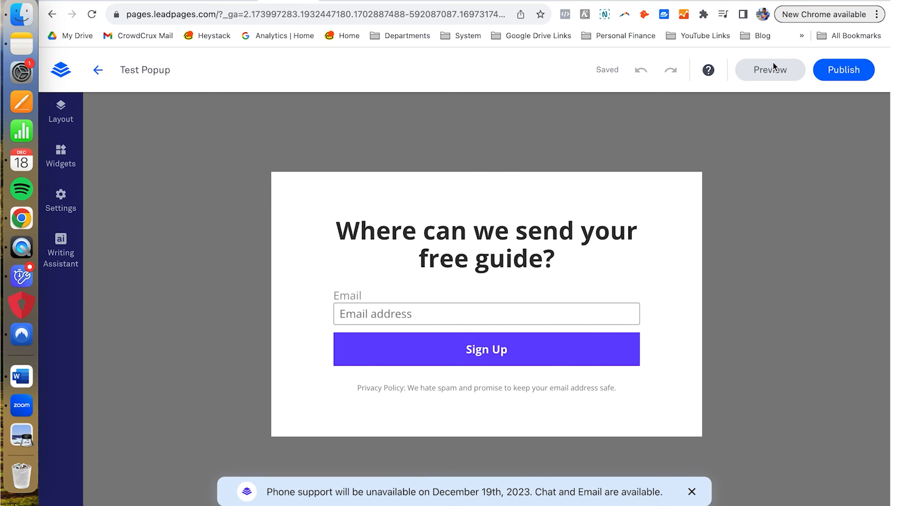
left_click(859, 72)
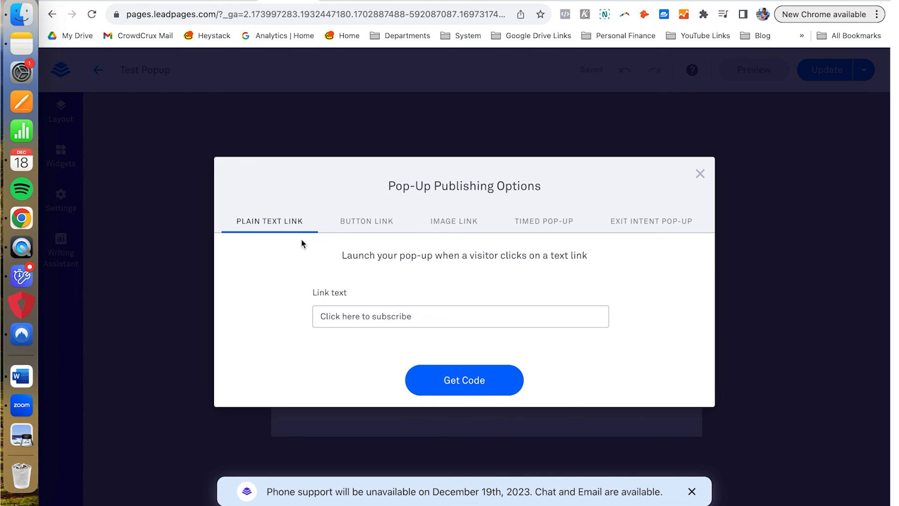
Step: Look through the Button Link, Image Link and Timed Pop-Up options, ending on 0-second delay settings
left_click(359, 220)
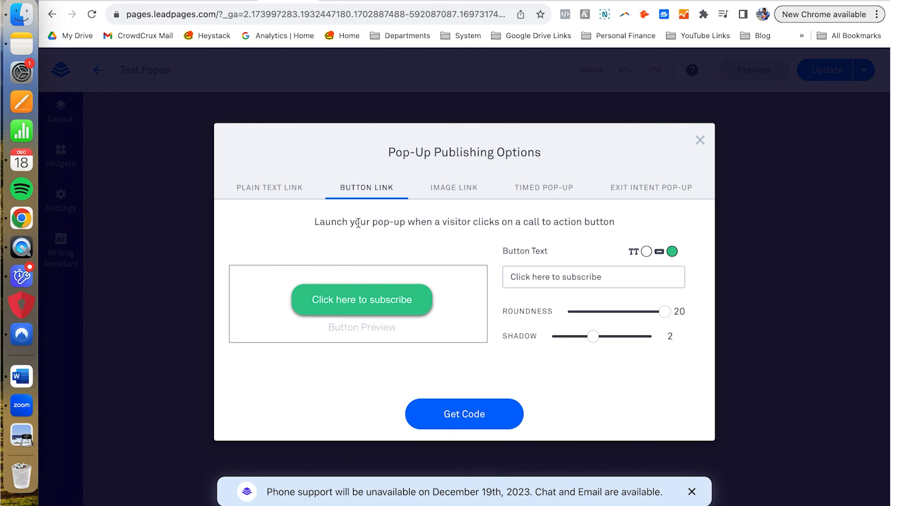
left_click(471, 195)
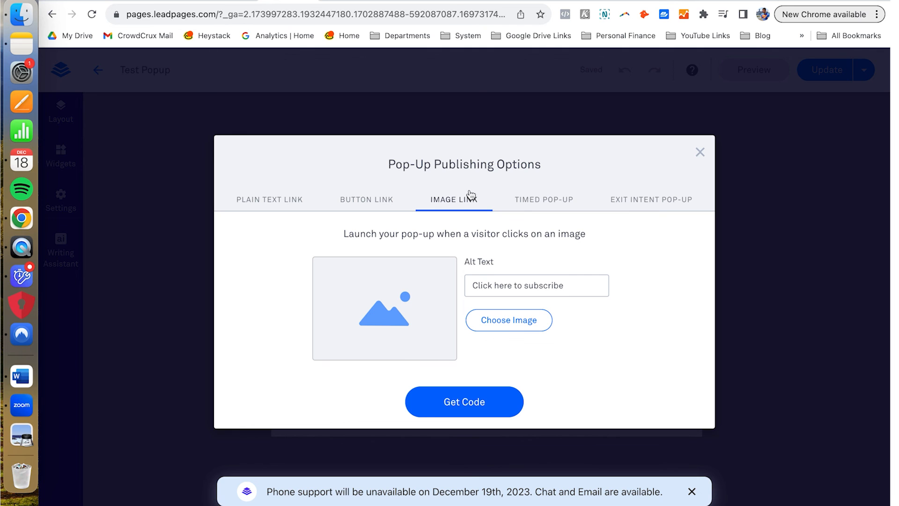
left_click(569, 197)
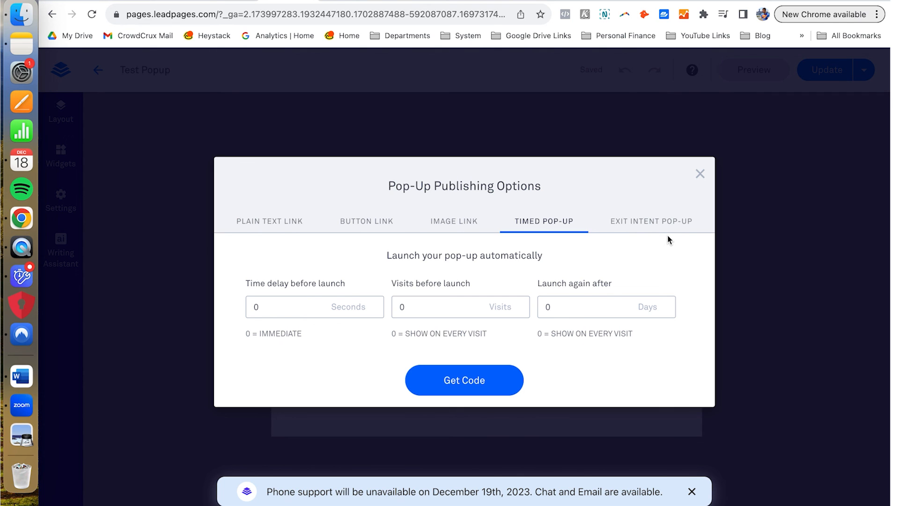
Step: View the Exit Intent Pop-Up option, then close the Pop-Up Publishing Options dialog
left_click(657, 223)
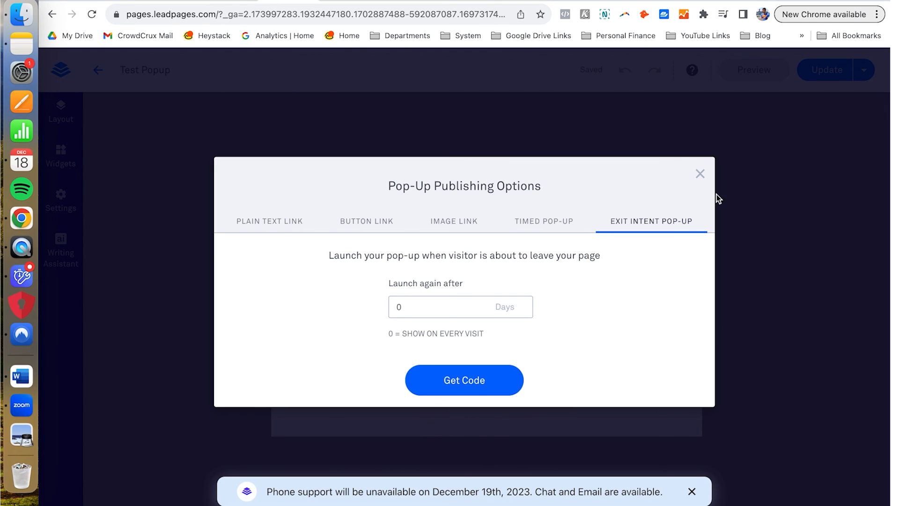
left_click(699, 174)
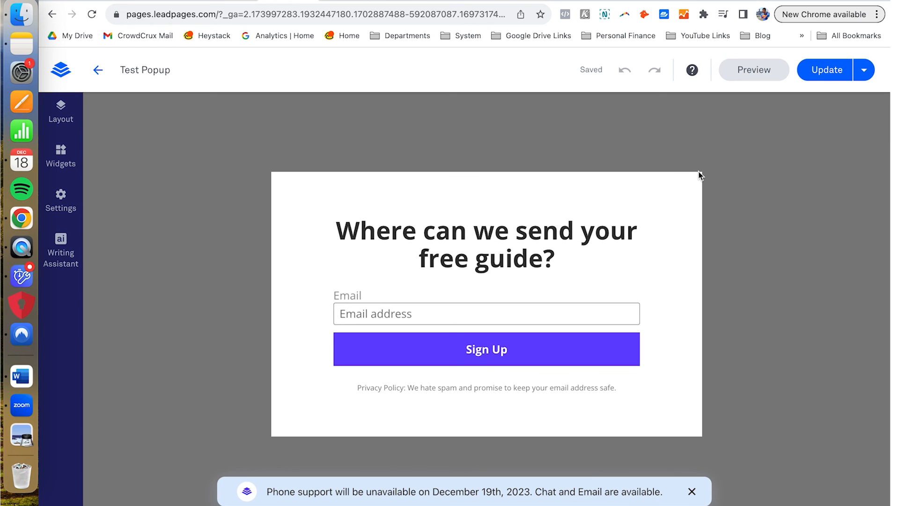
Step: Review the pricing plans: Standard at $37/month, Pro at $74/month, Advanced on inquiry, billed annually
left_click(724, 1)
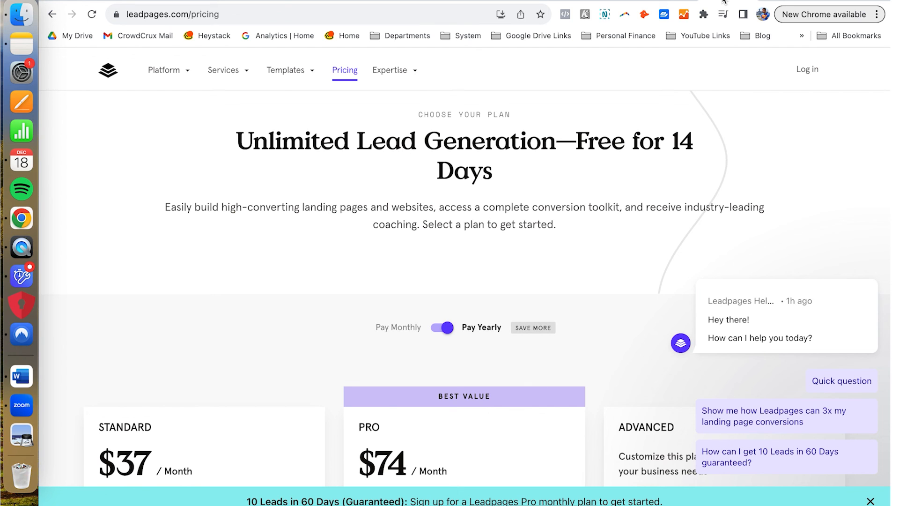
scroll(578, 193, "down", 4)
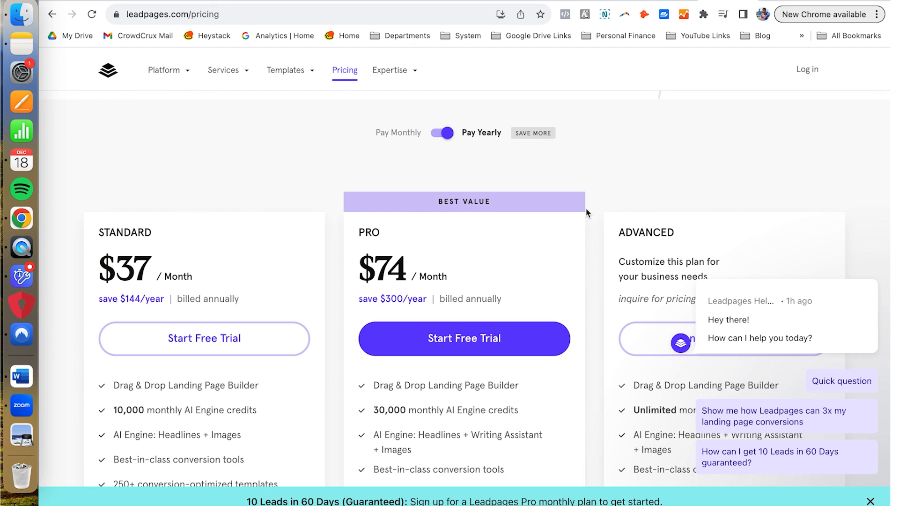
scroll(586, 212, "down", 2)
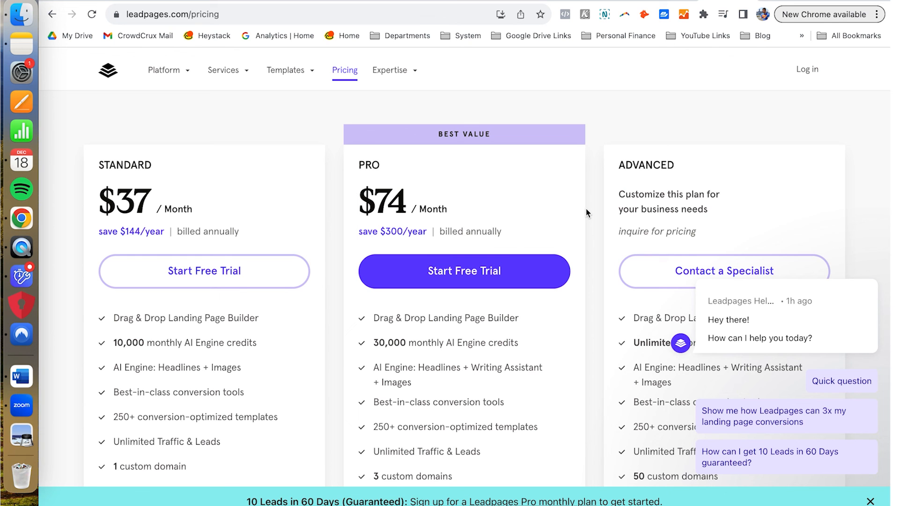
scroll(587, 213, "down", 3)
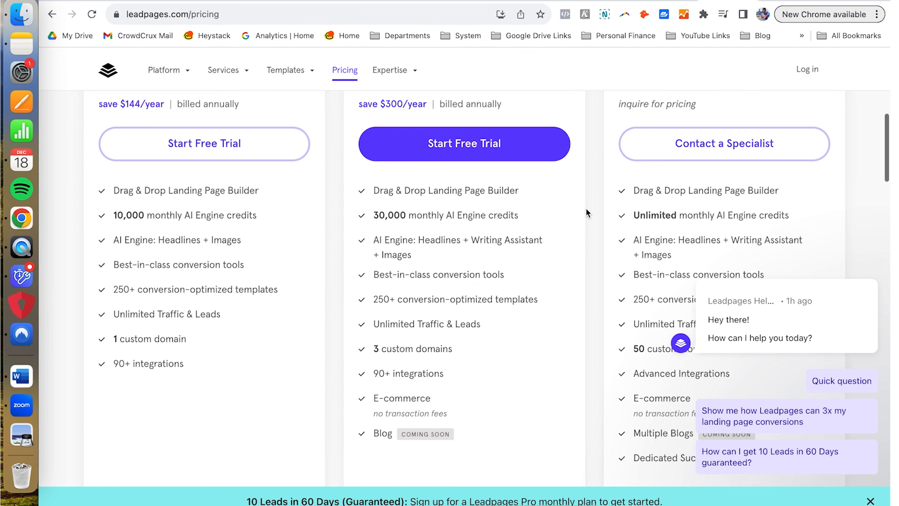
scroll(587, 213, "up", 1)
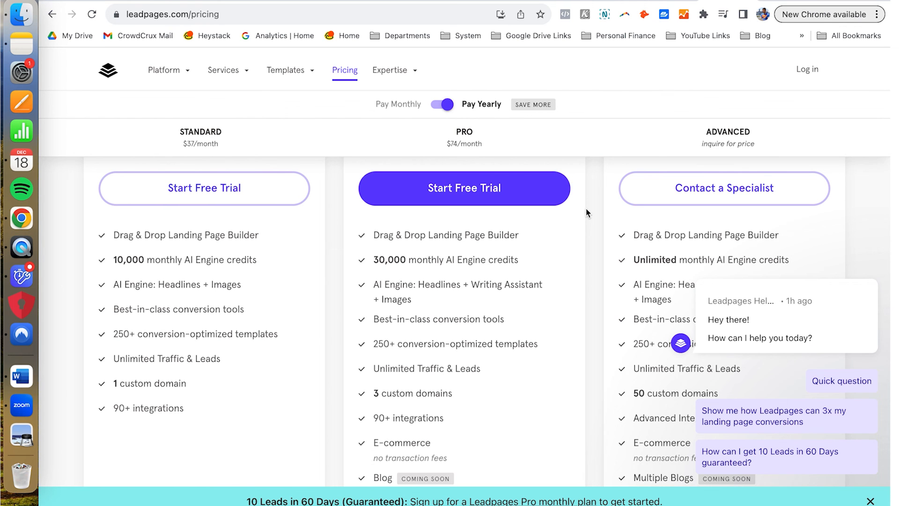
scroll(587, 213, "down", 1)
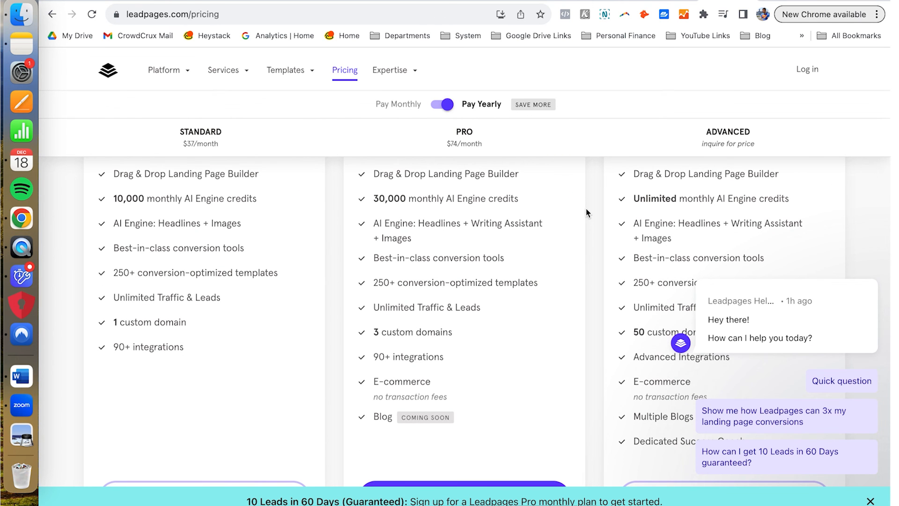
scroll(587, 213, "up", 5)
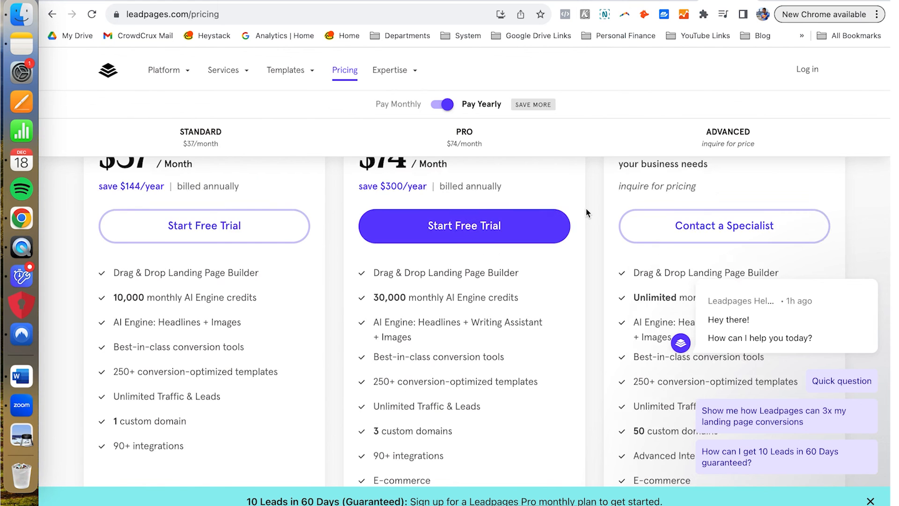